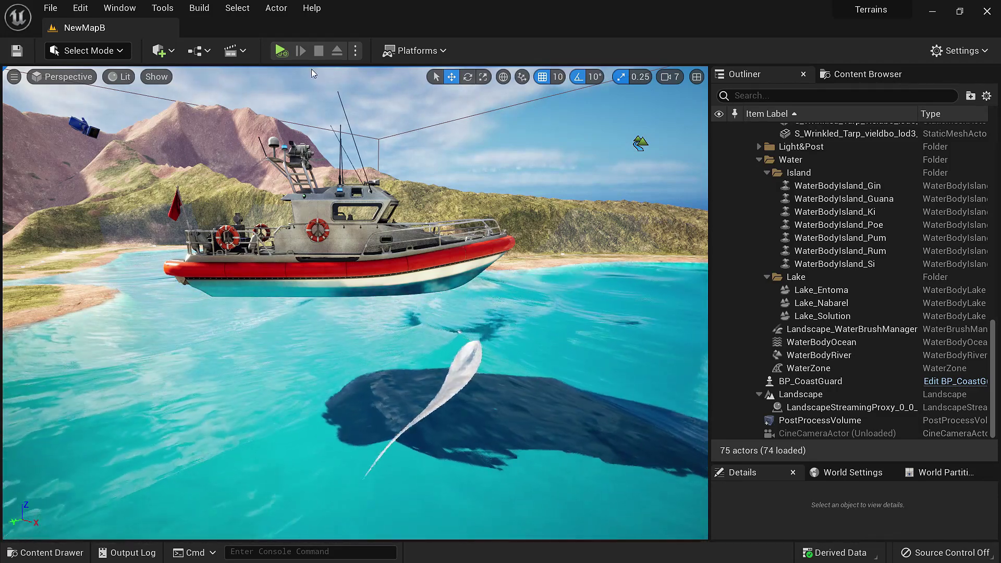
Simulate the level to check how the existing coast guard boat behaves on the water.
left_click(280, 51)
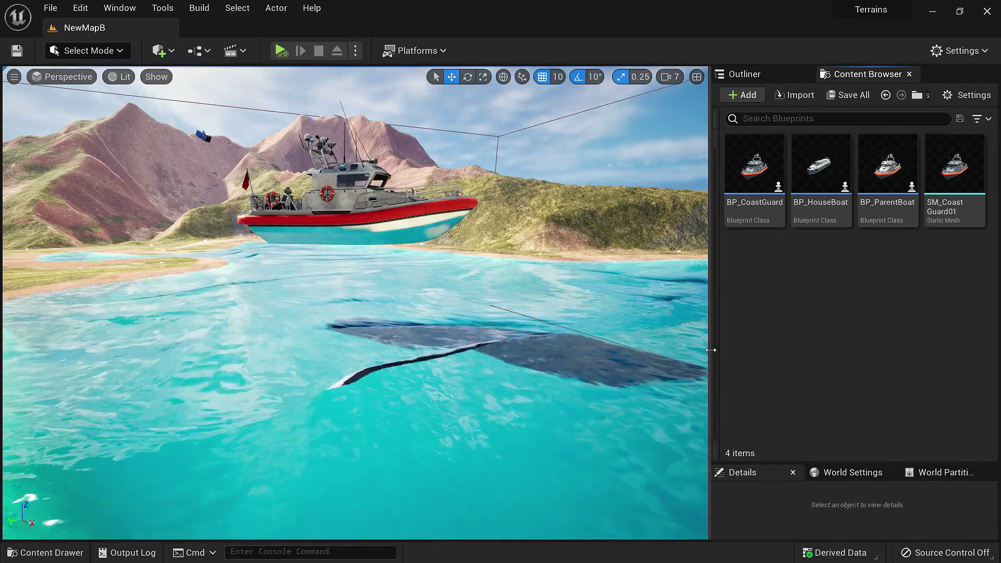
Create a Blueprint Class with Actor as its parent in the Blueprints folder and name it BP_TestBoat.
right_click(816, 297)
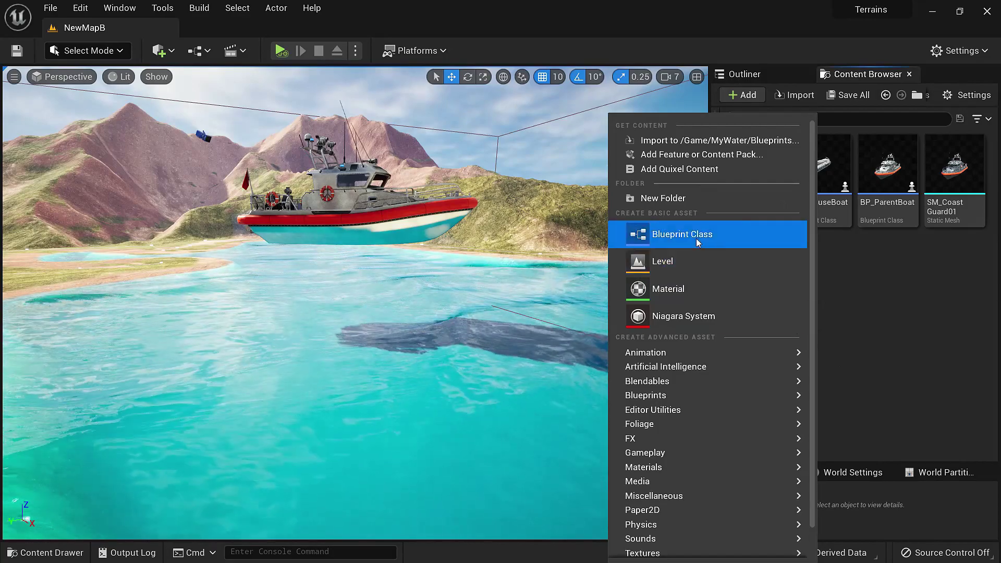
left_click(696, 235)
left_click(364, 159)
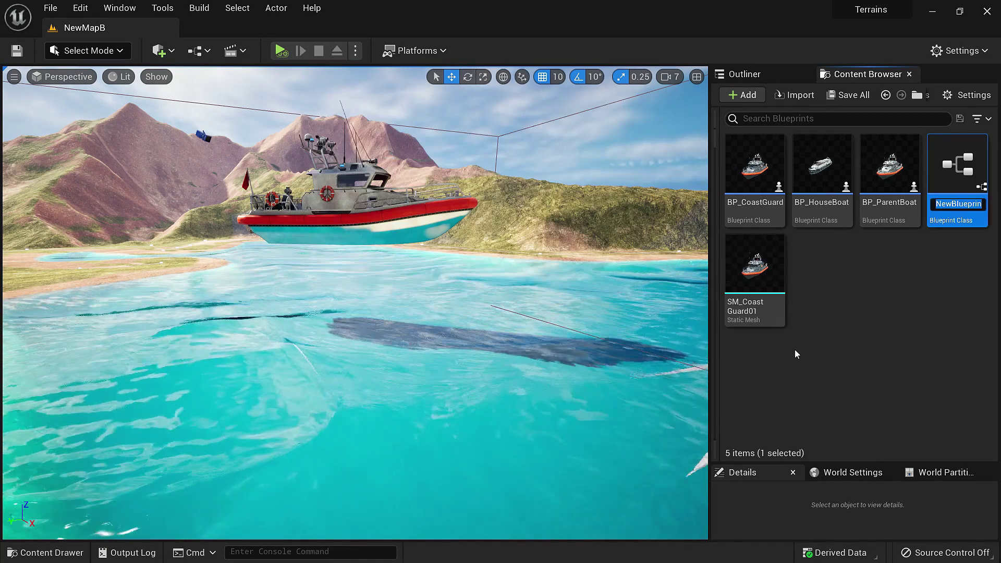
type("BP_TestBoat")
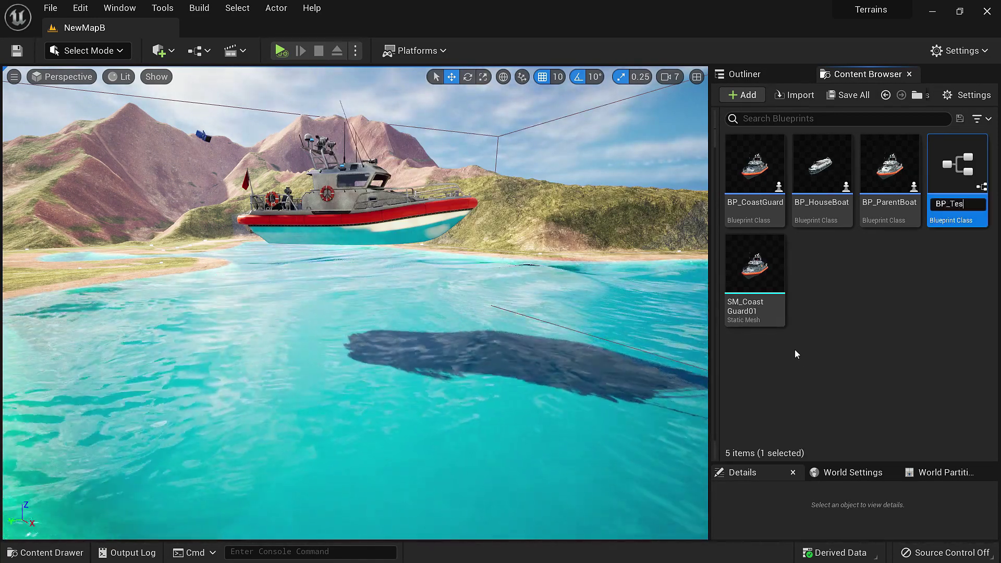
key("Return")
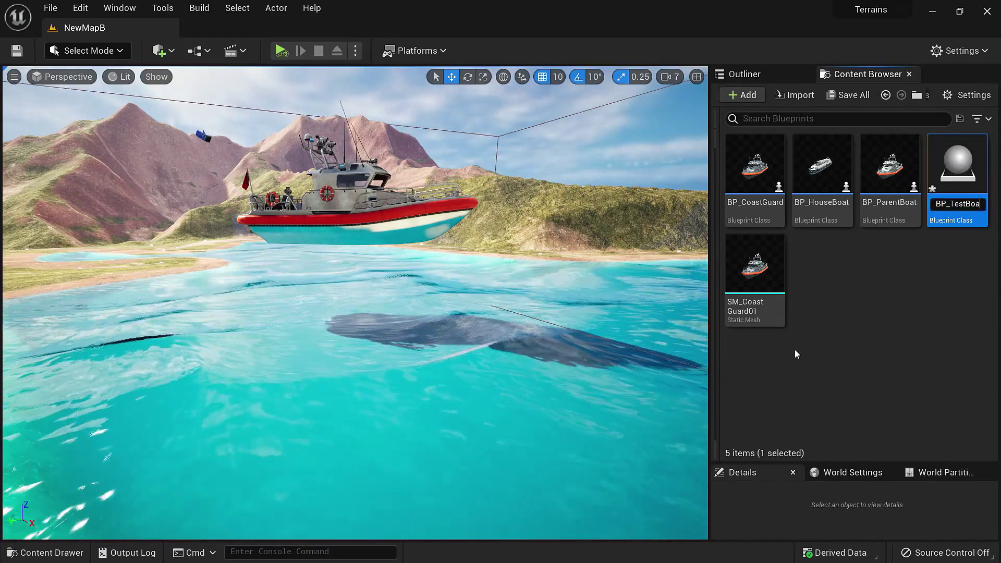
Open BP_TestBoat, add a Static Mesh component and make it the root in place of DefaultSceneRoot.
double_click(958, 164)
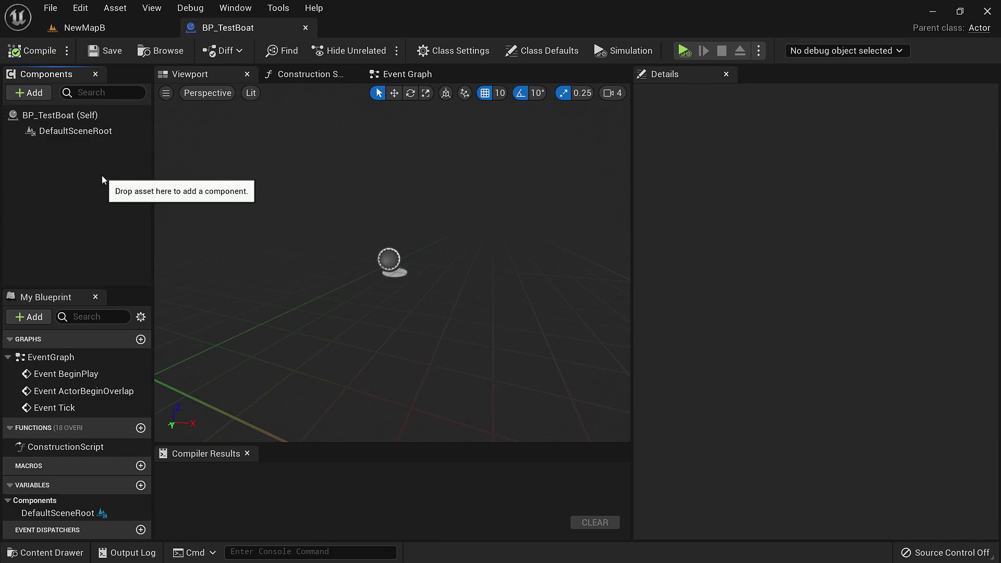
left_click(29, 94)
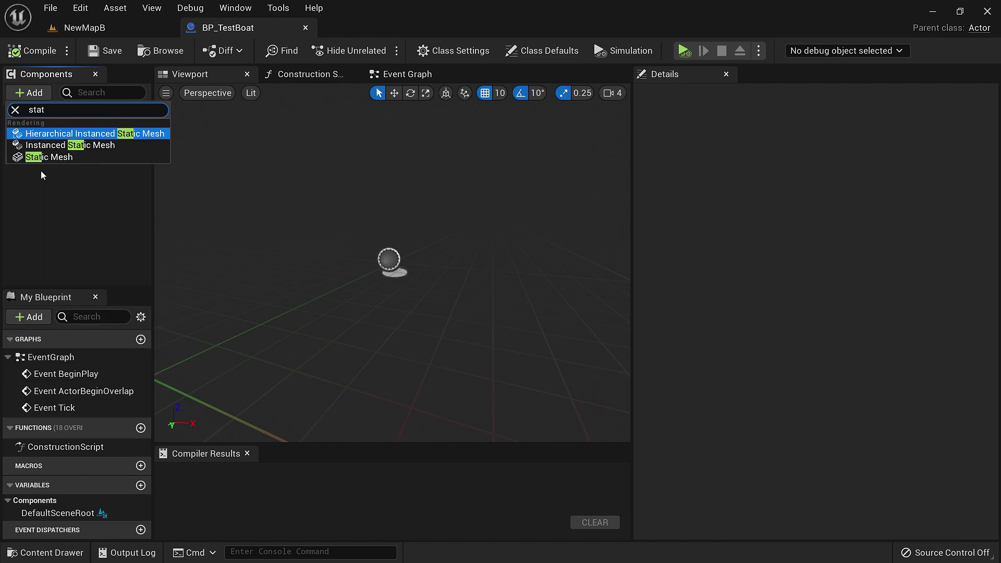
left_click(46, 157)
left_click_drag(68, 148, 74, 134)
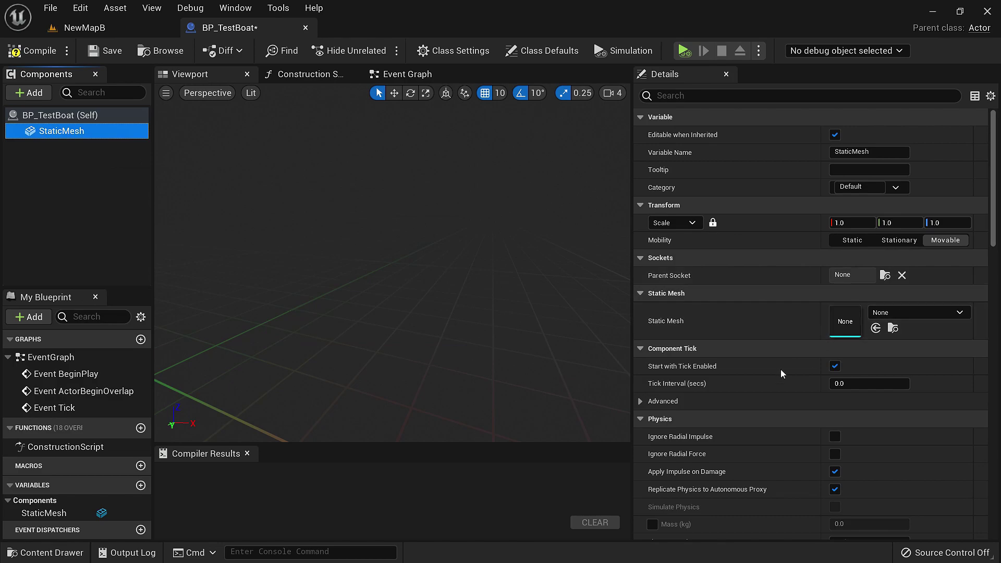
Assign the SM_CoastGuard01 mesh to the StaticMesh component and compile the blueprint.
left_click(883, 313)
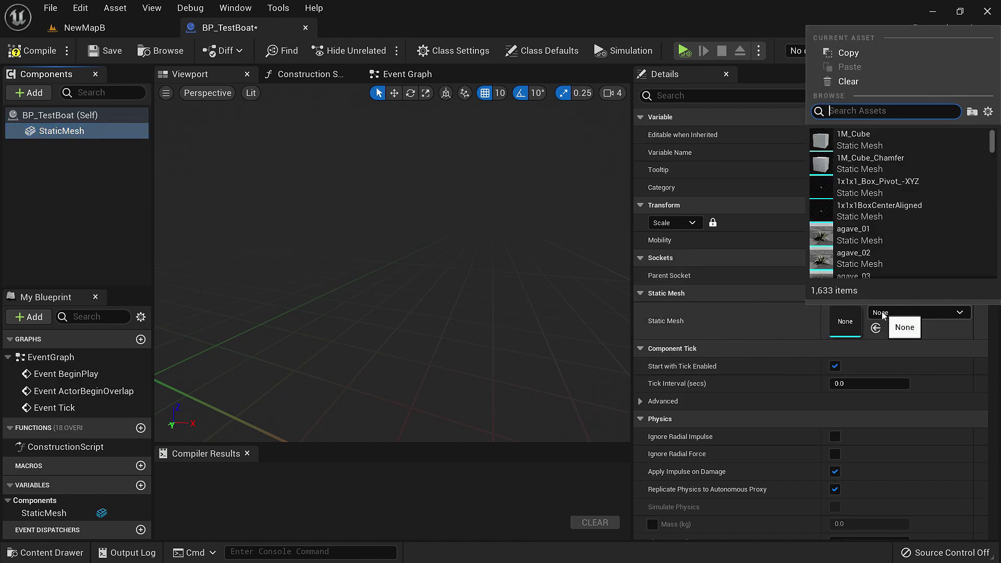
type("coast")
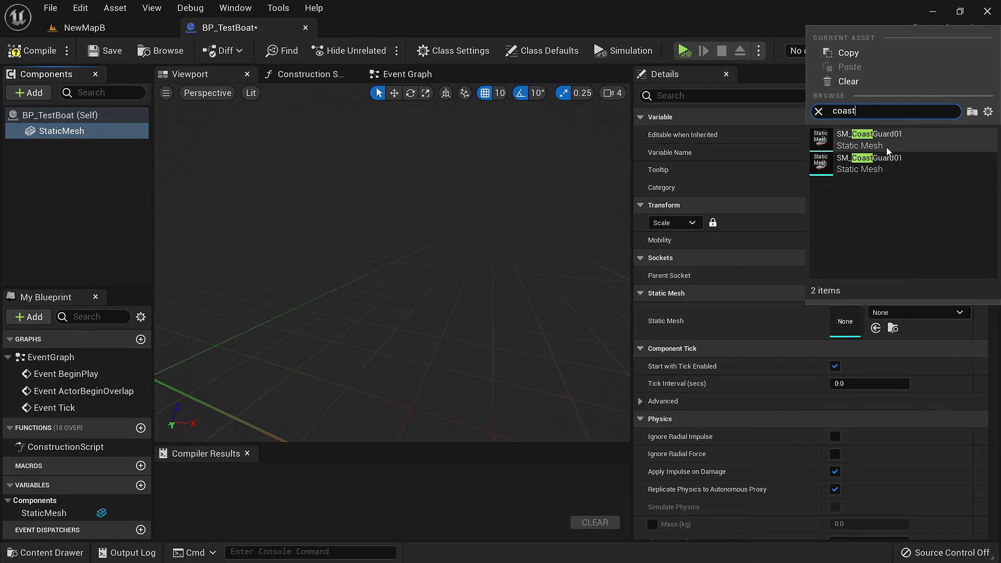
left_click(890, 143)
left_click(34, 56)
In the NewMapB level, replace the existing BP_CoastGuard boat with a BP_TestBoat placed above the water and frame it in view.
left_click(83, 28)
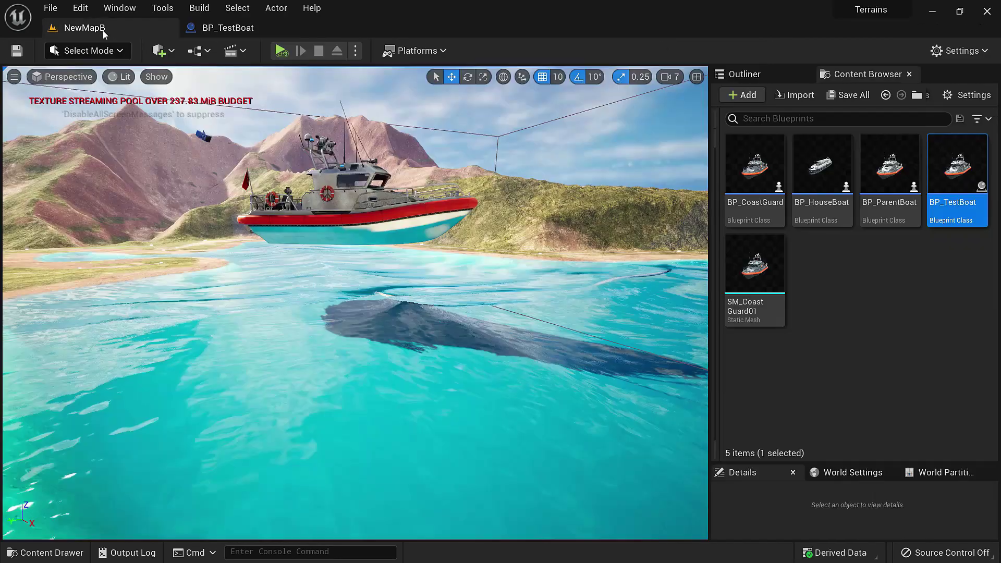
left_click(337, 219)
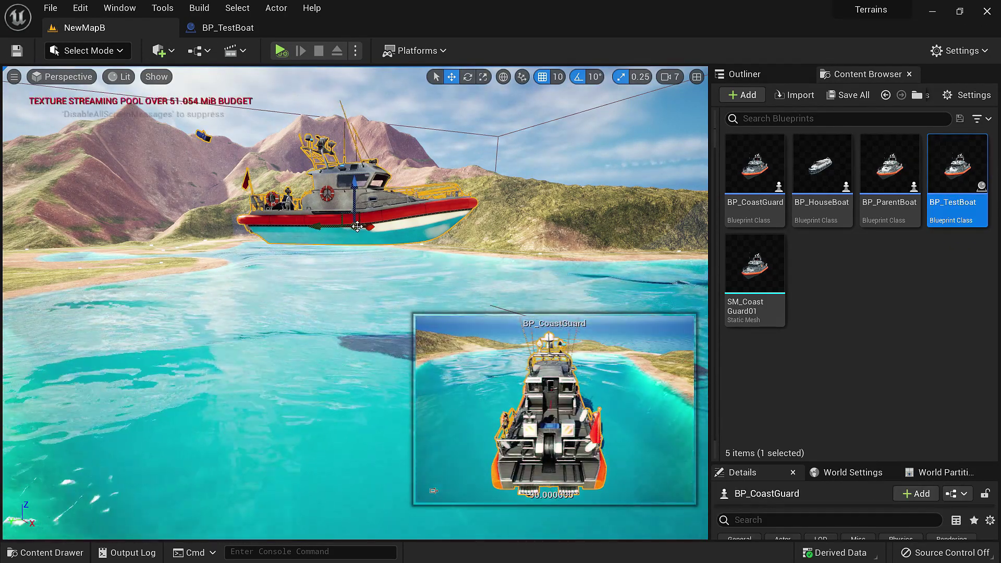
key("Delete")
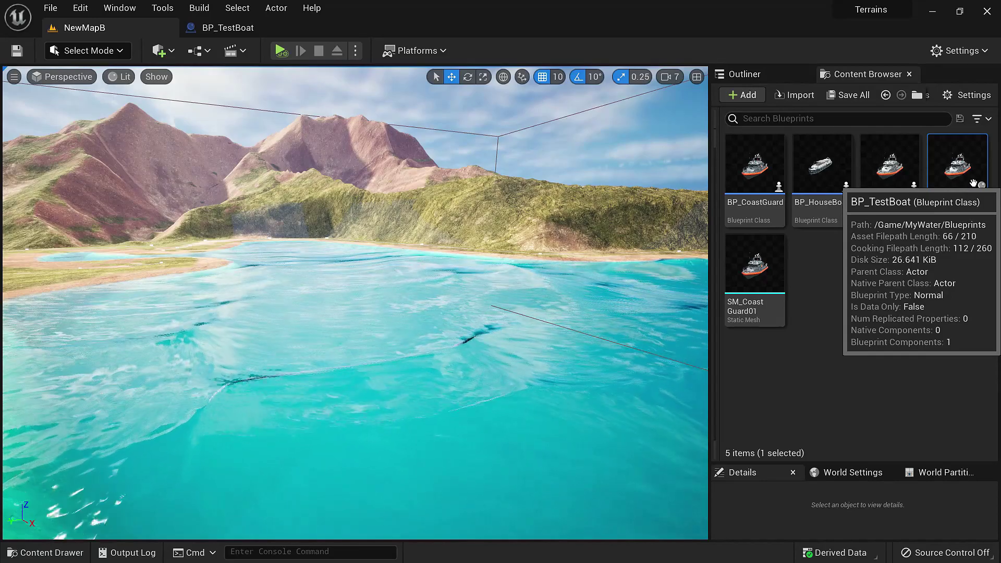
left_click_drag(980, 209, 316, 200)
right_click_drag(316, 201, 307, 313)
left_click_drag(283, 206, 288, 212)
key("f")
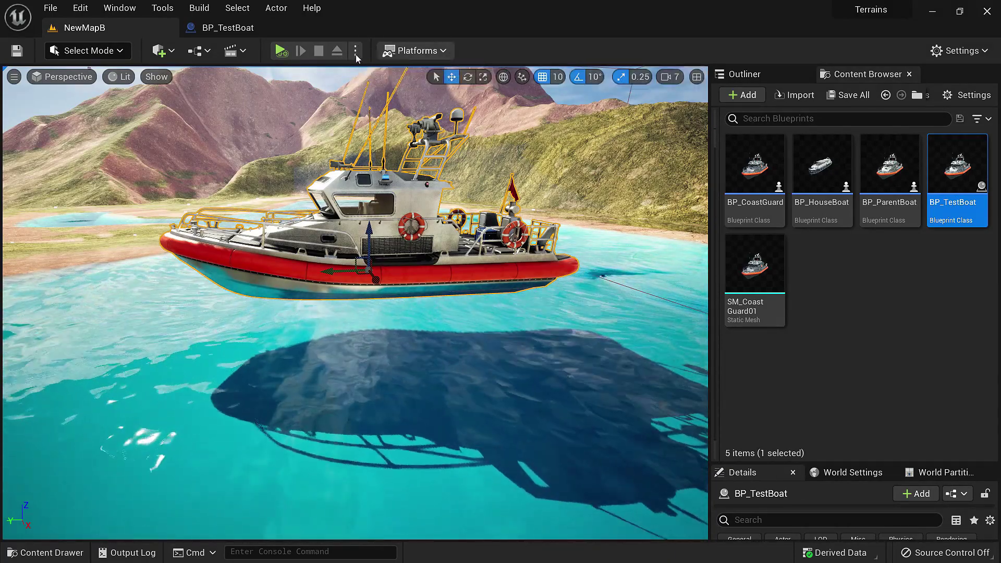
Run the level in Simulate mode to check how BP_TestBoat behaves without physics, and stop the simulation.
left_click(356, 52)
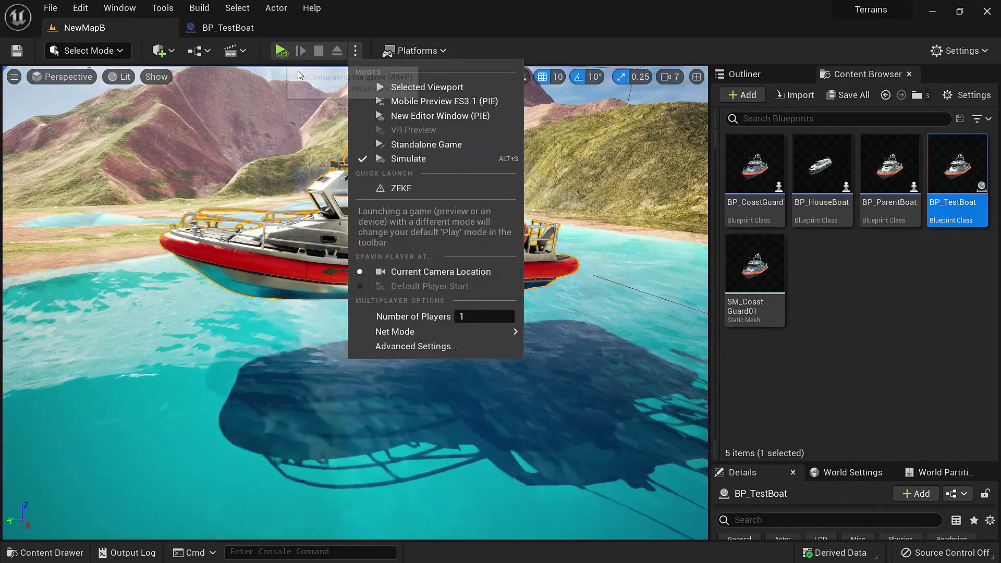
left_click(280, 51)
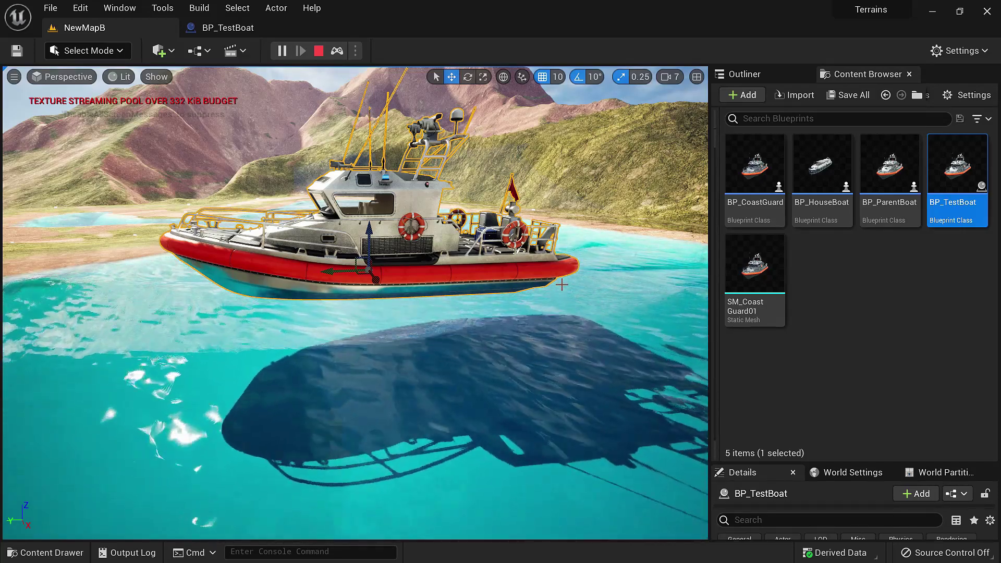
key("Escape")
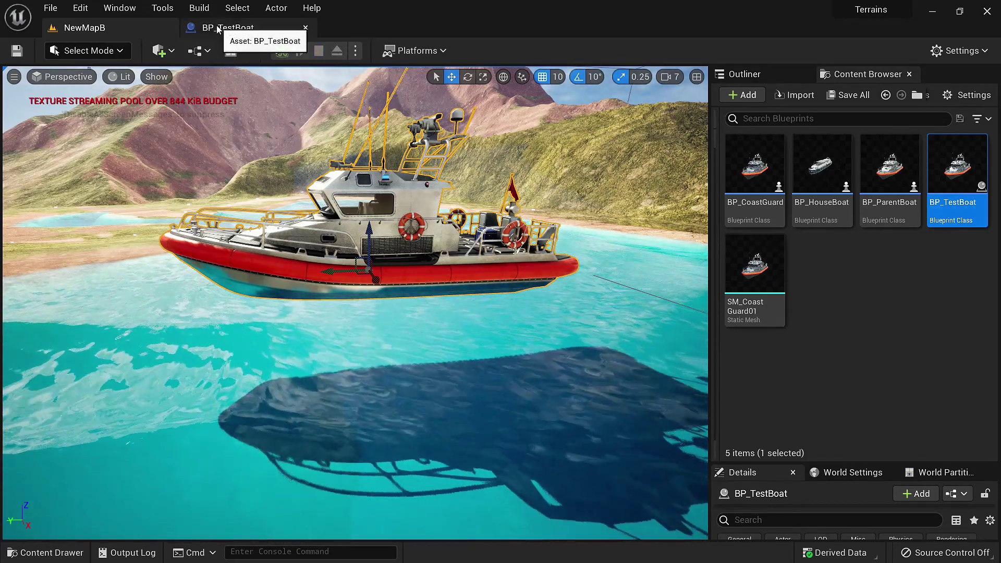
Enable Simulate Physics on the StaticMesh component of BP_TestBoat.
left_click(214, 26)
scroll(696, 374, "down", 3)
scroll(747, 375, "up", 3)
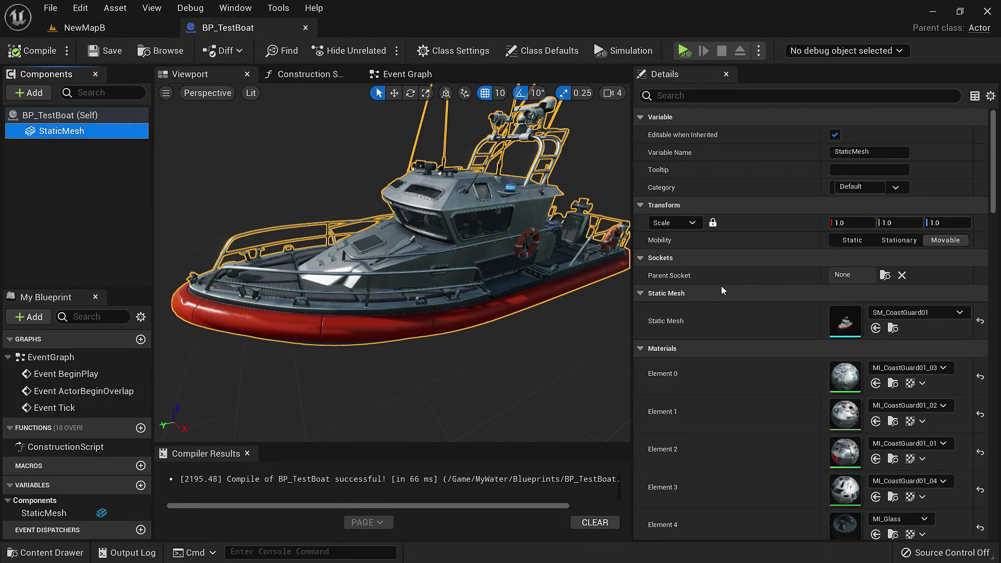
scroll(722, 286, "down", 5)
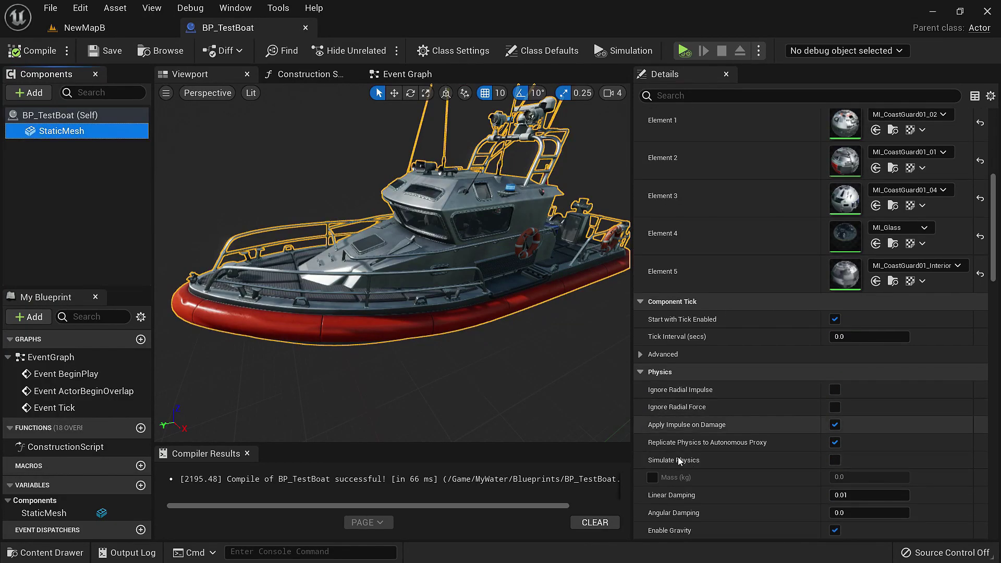
left_click(835, 460)
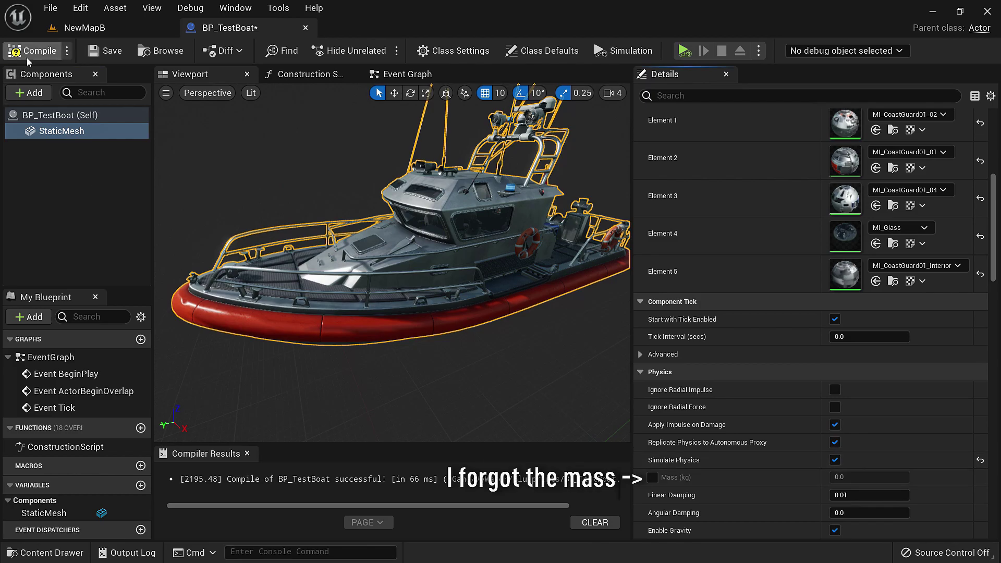
Simulate NewMapB to watch the boat's motion with physics enabled, stop the simulation and refocus on the boat.
left_click(78, 28)
left_click(295, 51)
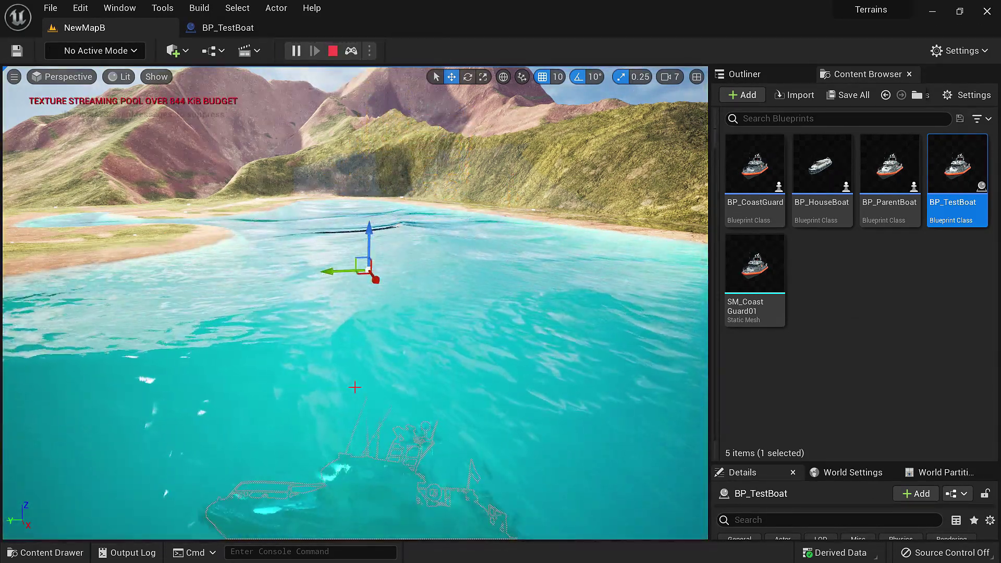
right_click_drag(433, 216, 433, 341)
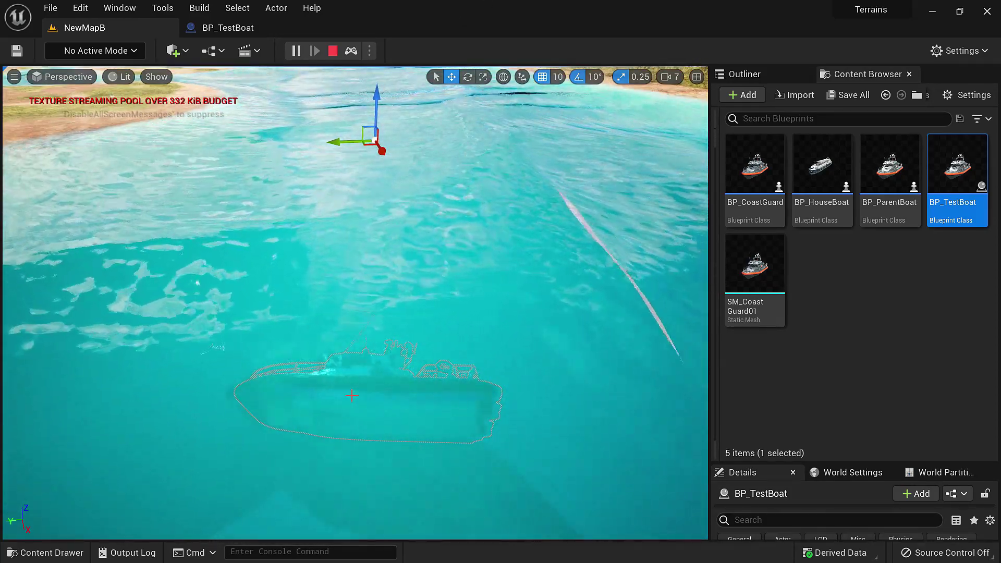
key("Escape")
key("f")
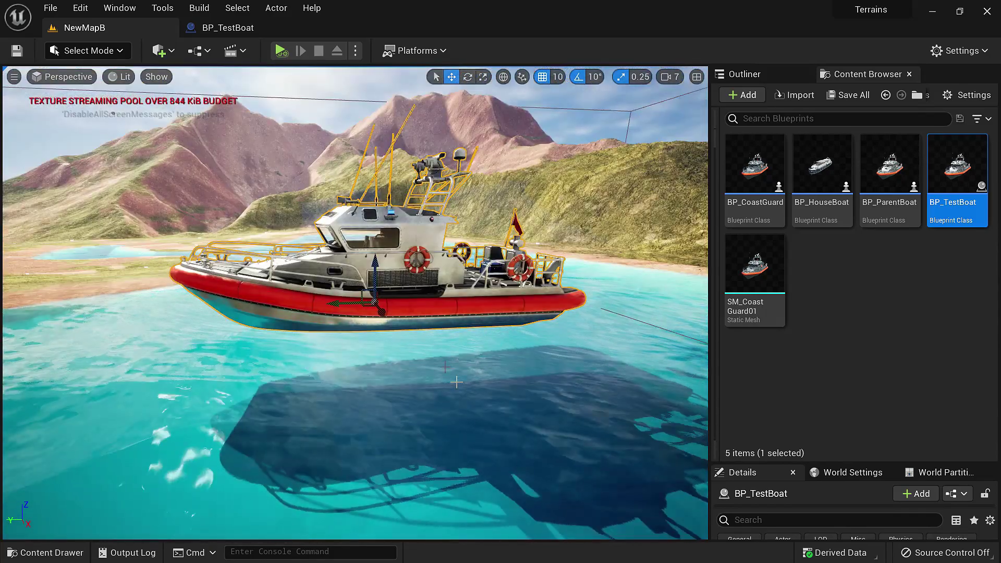
Add a Buoyancy component to the BP_TestBoat blueprint.
left_click(259, 29)
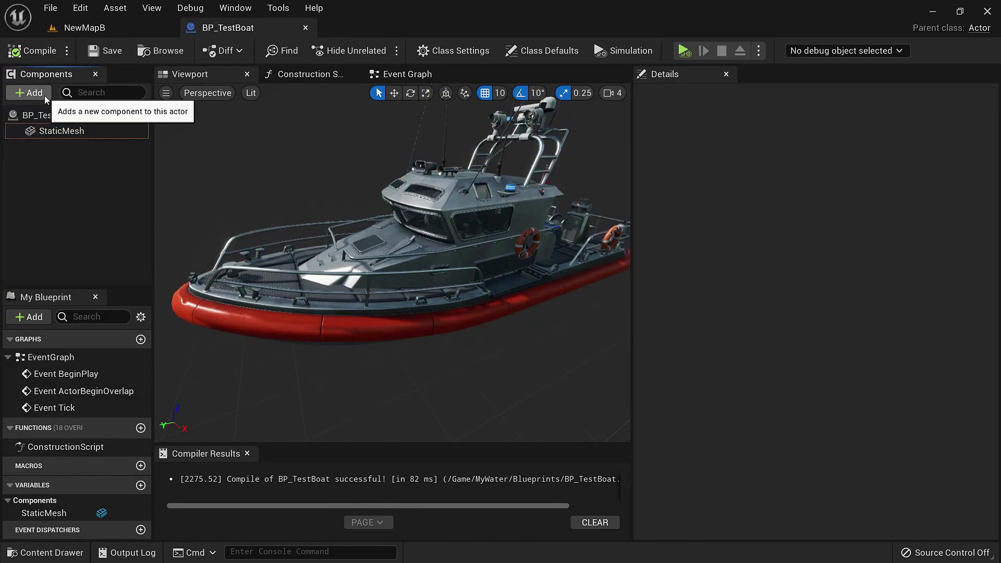
left_click(46, 96)
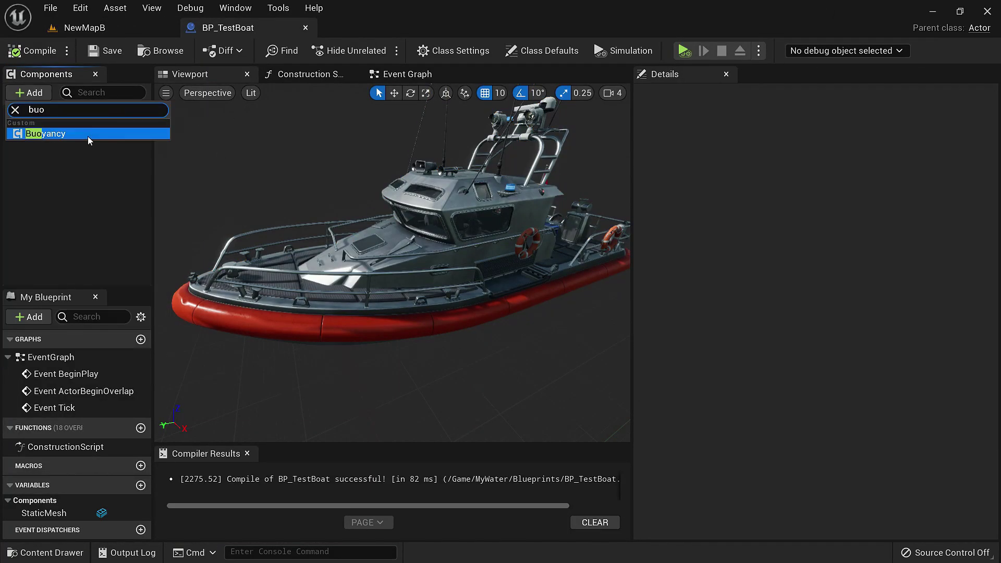
left_click(88, 136)
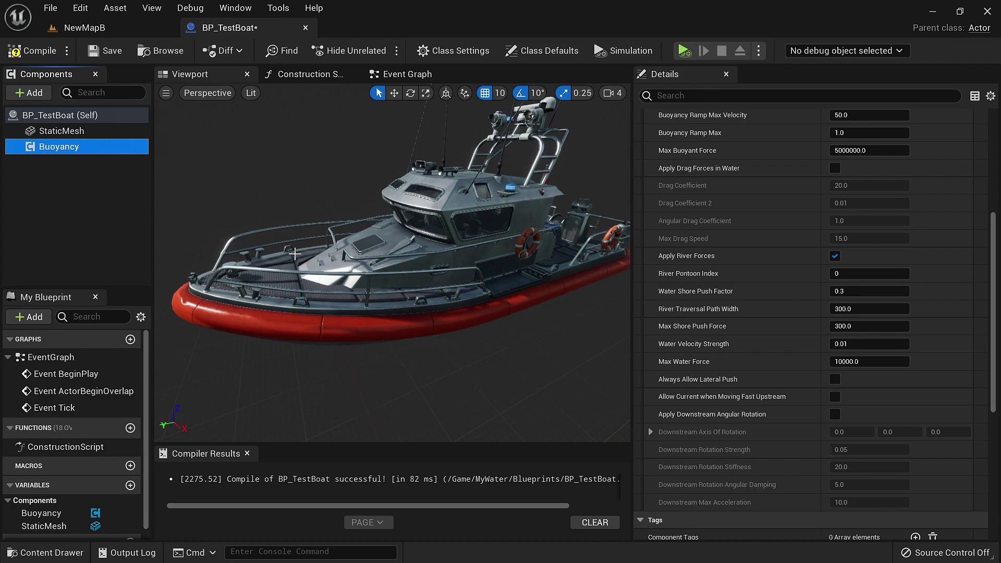
Add one pontoon to the Buoyancy component's Buoyancy Data, expand its members, and compile and save BP_TestBoat.
scroll(680, 433, "up", 8)
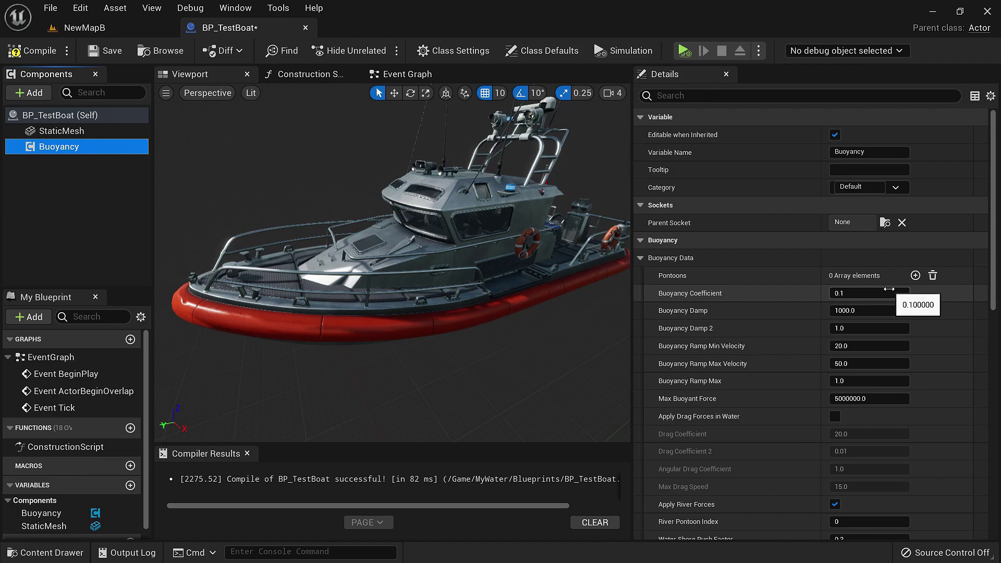
left_click(915, 275)
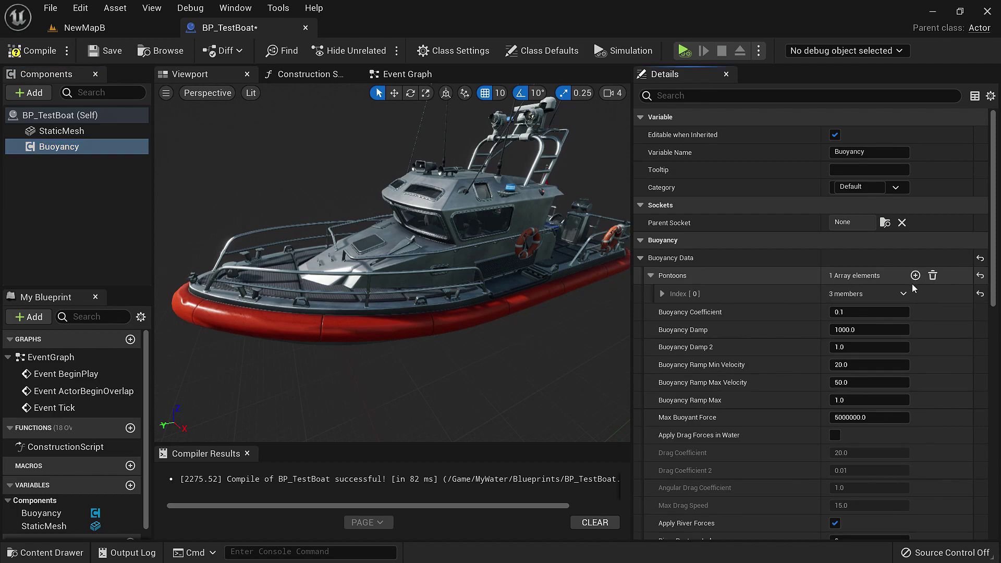
left_click(664, 294)
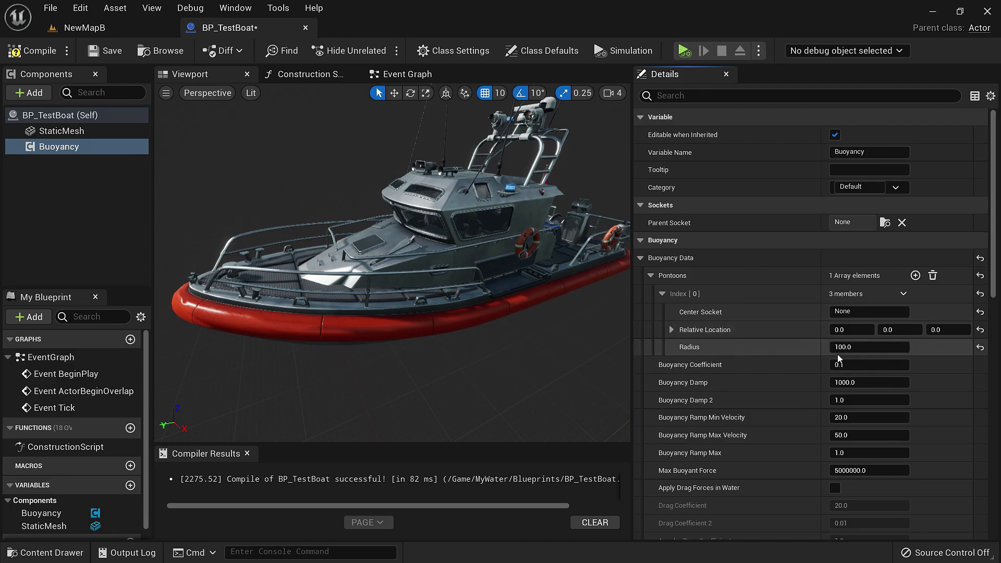
left_click(32, 51)
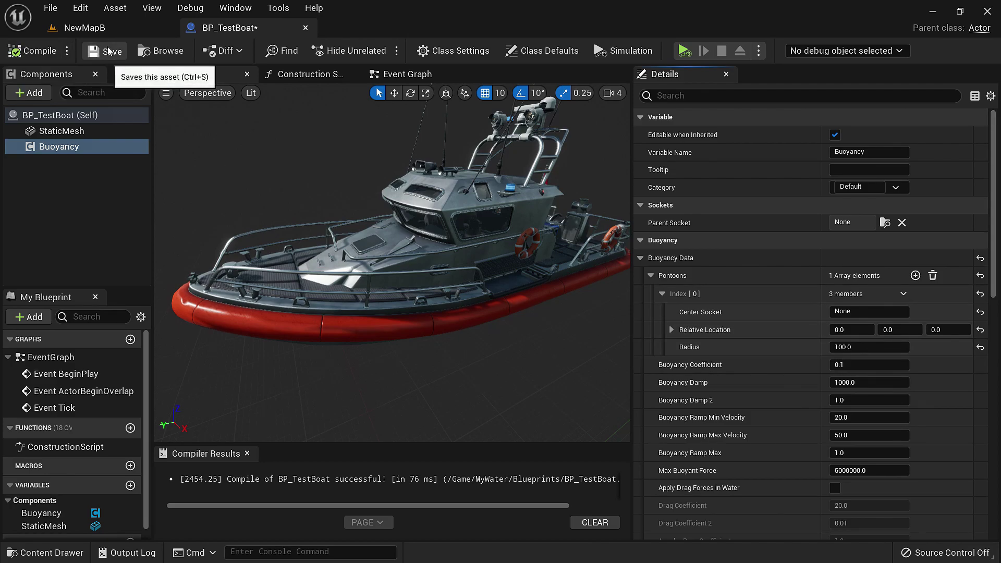
left_click(108, 50)
Simulate NewMapB to check how BP_TestBoat floats with a single pontoon.
left_click(126, 24)
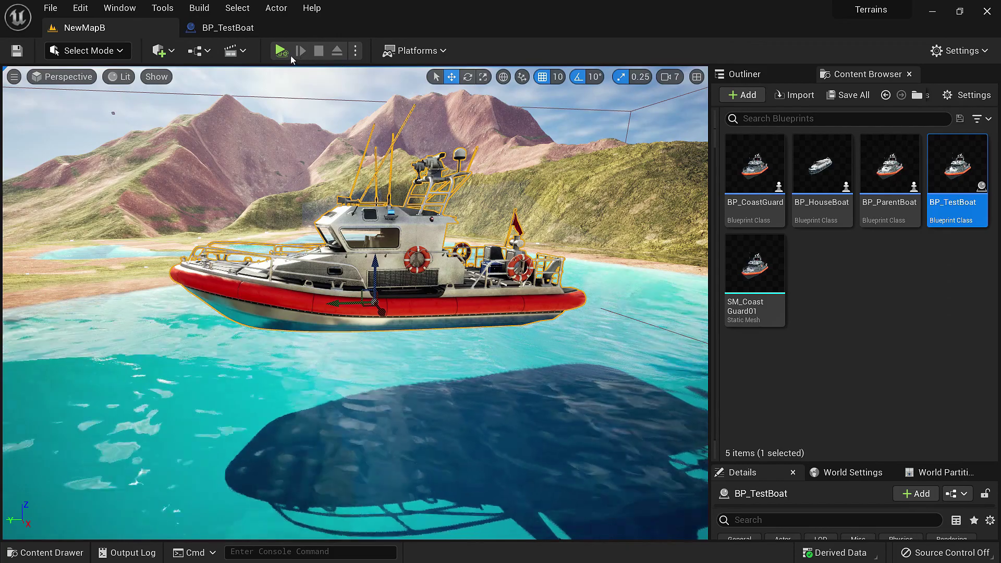
left_click(282, 51)
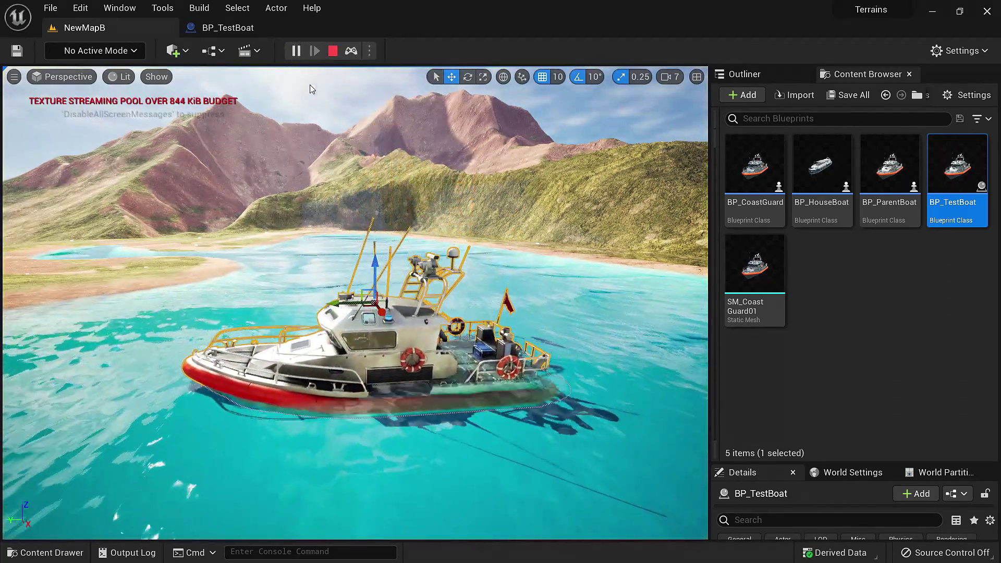
right_click_drag(458, 280, 458, 386)
right_click_drag(454, 303, 453, 310)
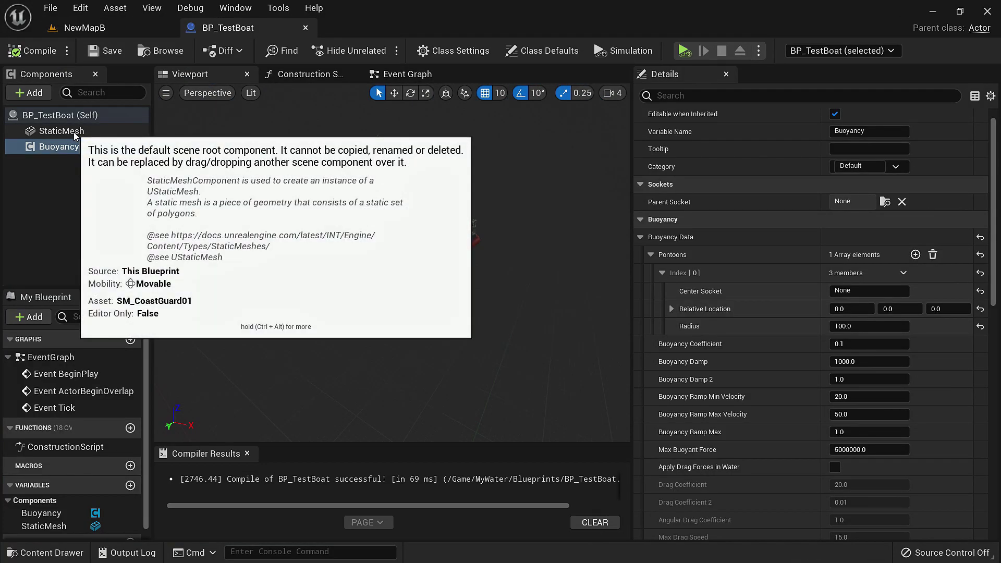
Enable the Mass (kg) override in the physics settings of BP_TestBoat's StaticMesh component.
left_click(74, 132)
scroll(819, 291, "down", 8)
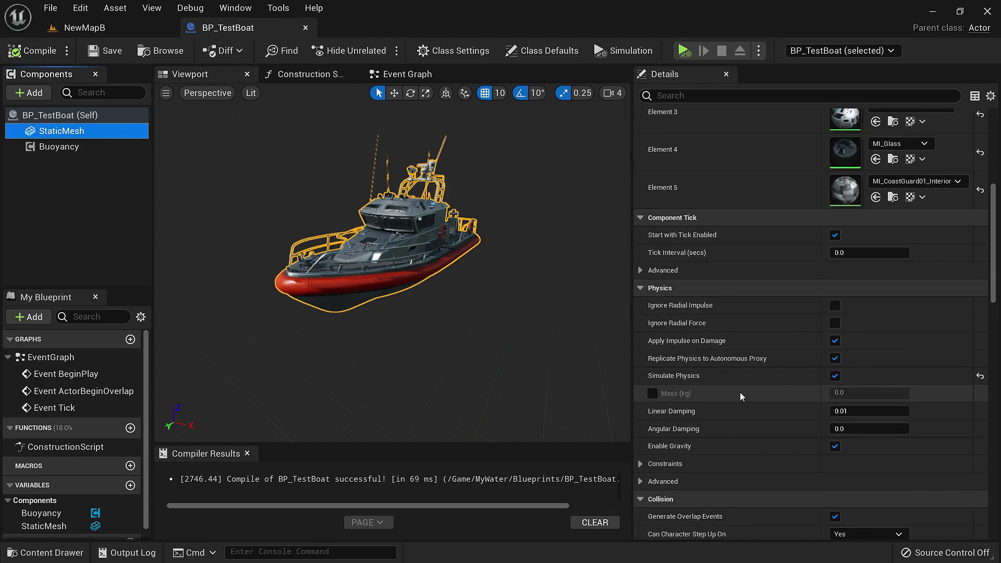
left_click(653, 393)
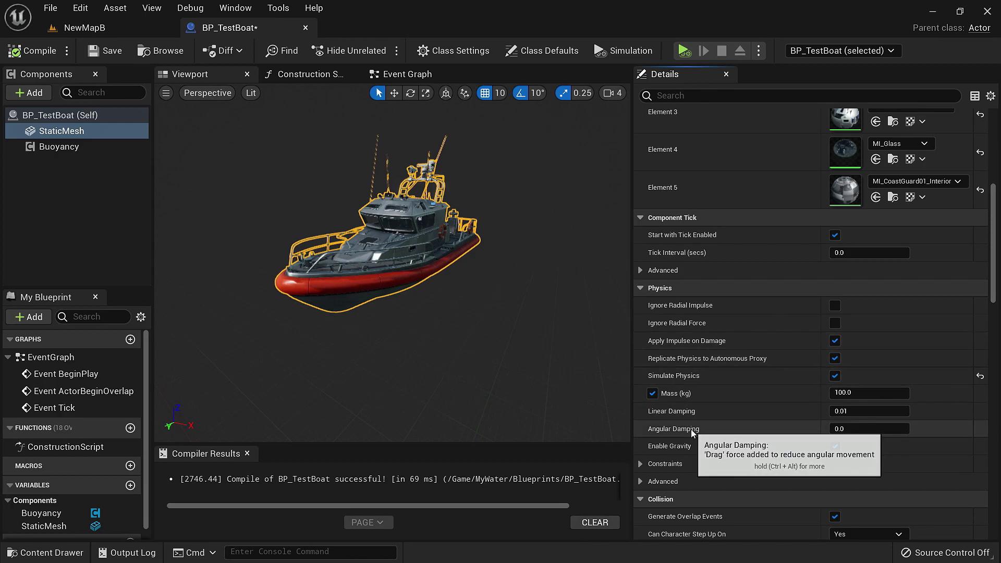
Save BP_TestBoat and simulate NewMapB to check how the boat floats with the mass override enabled.
left_click(105, 51)
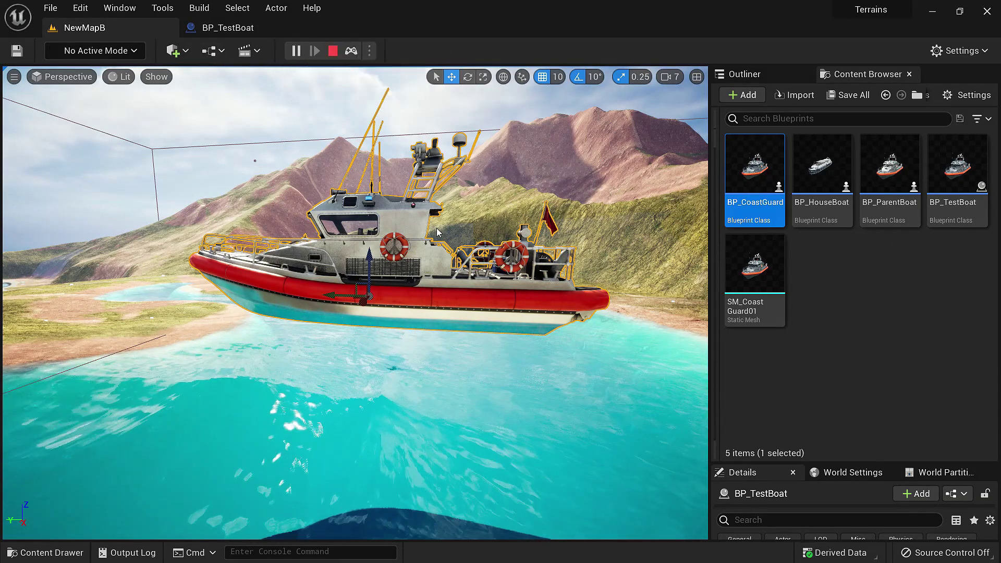
right_click_drag(426, 201, 420, 242)
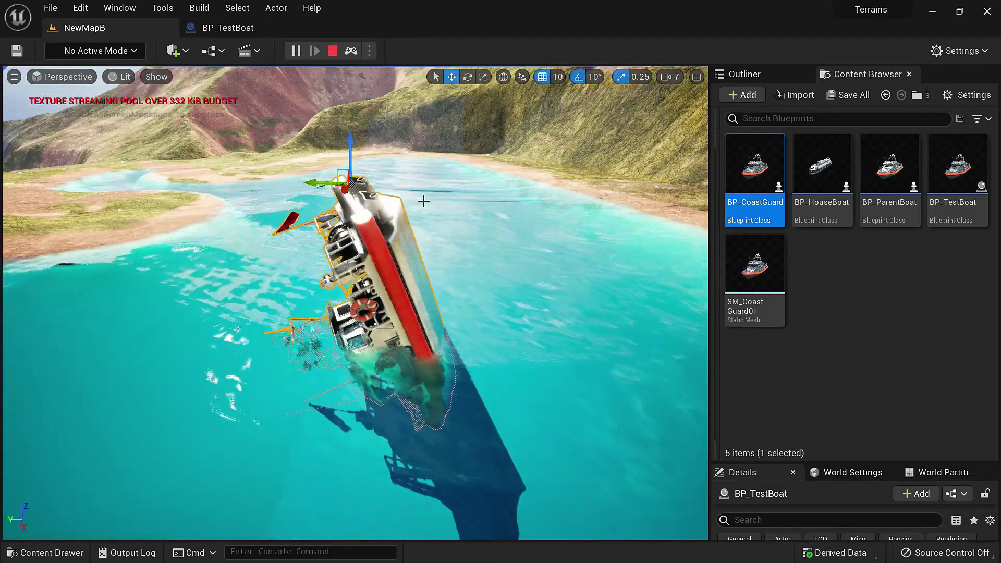
key("Escape")
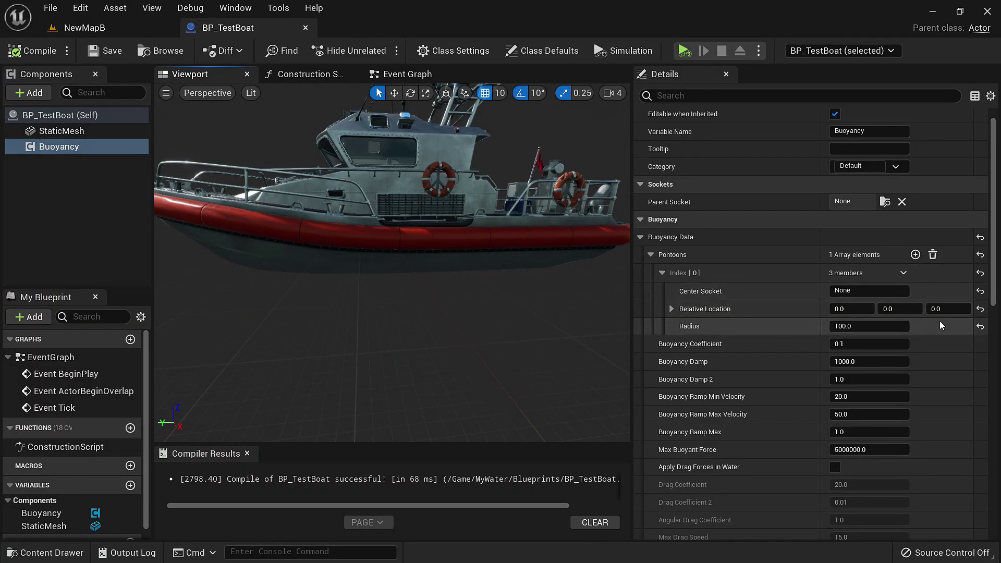
Add three more pontoons to the Buoyancy component's Pontoons array for a total of four.
left_click(916, 255)
left_click(916, 254)
left_click(916, 255)
right_click_drag(392, 262, 474, 261)
left_click_drag(324, 225, 391, 283)
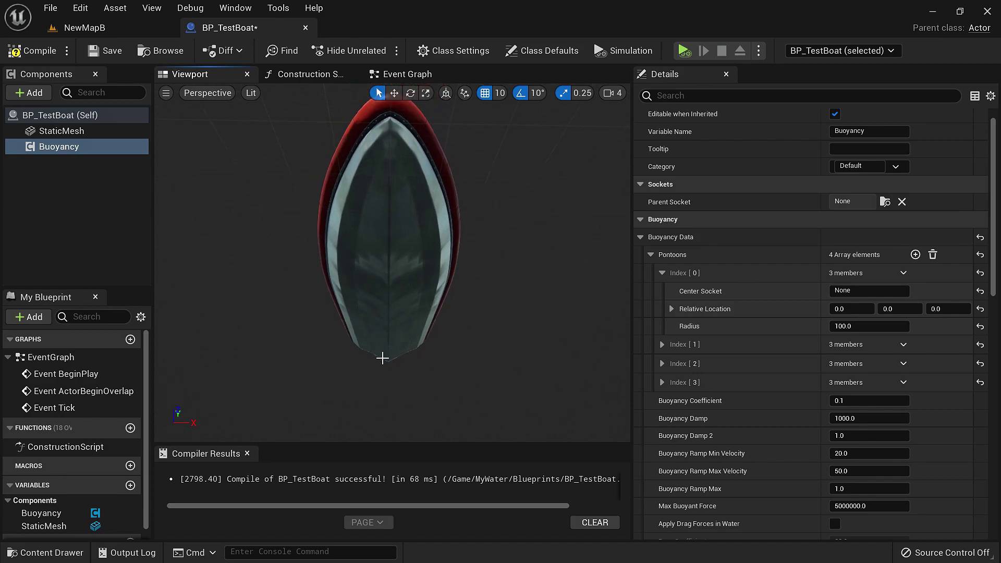
mouse_move(466, 380)
left_mouse_down()
mouse_move(422, 344)
mouse_move(453, 373)
left_mouse_up()
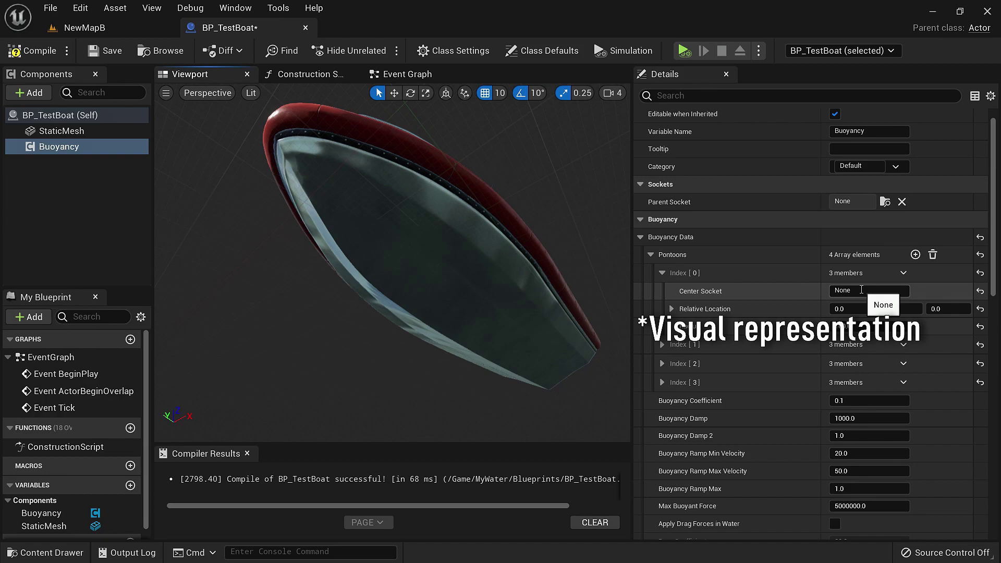
left_click(89, 182)
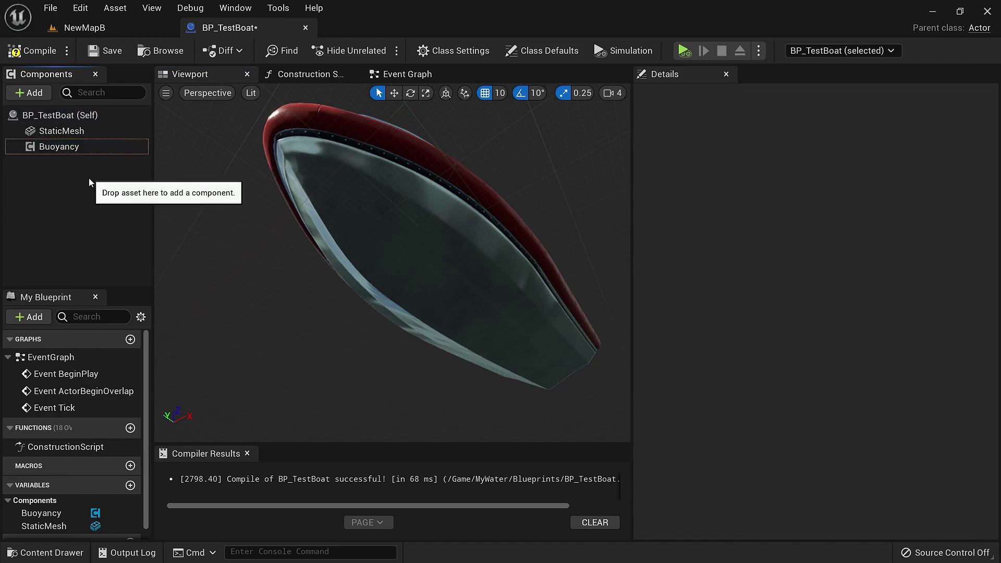
left_click(28, 93)
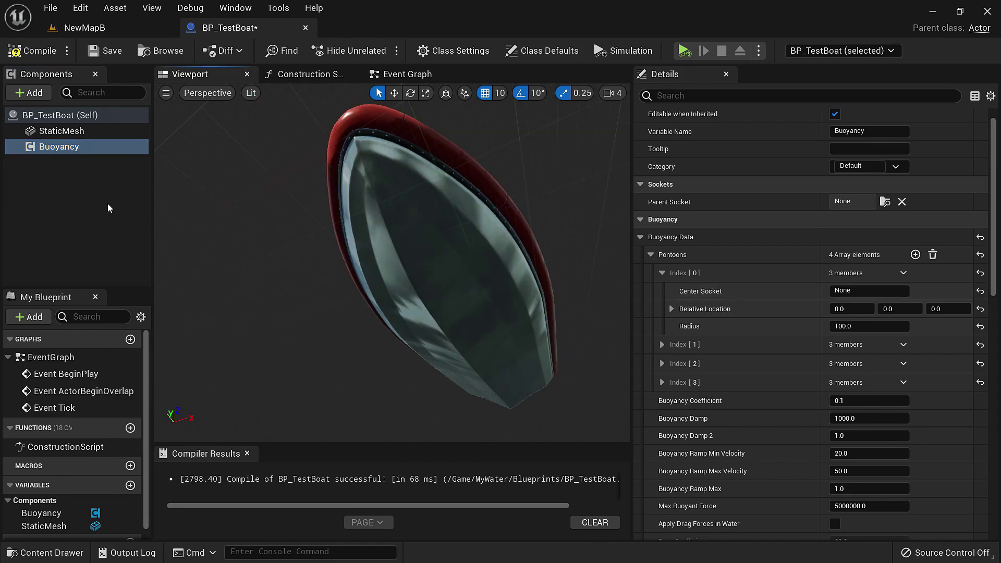
Open the SM_CoastGuard01 mesh used by the StaticMesh component and show its Socket Manager.
left_click(80, 130)
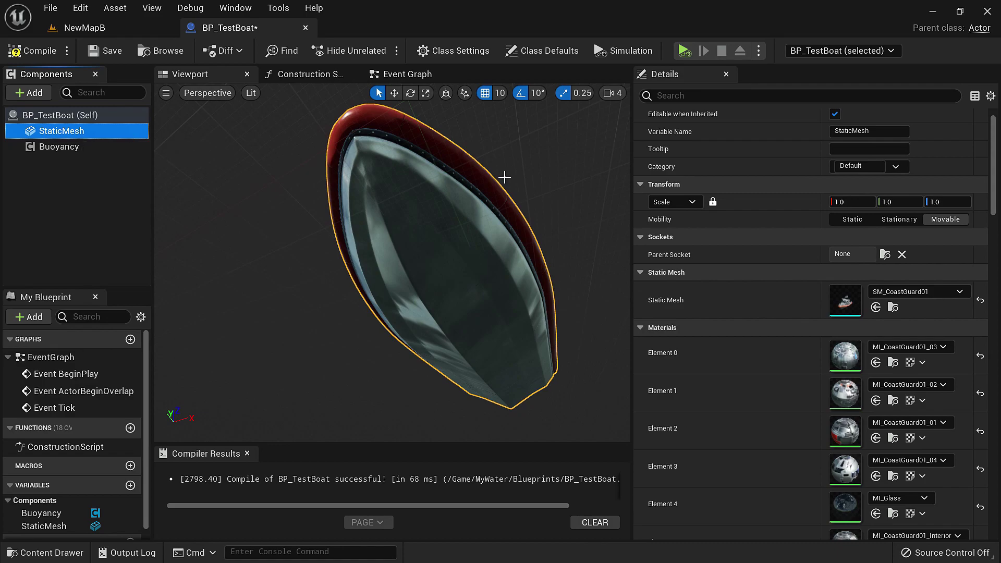
double_click(847, 298)
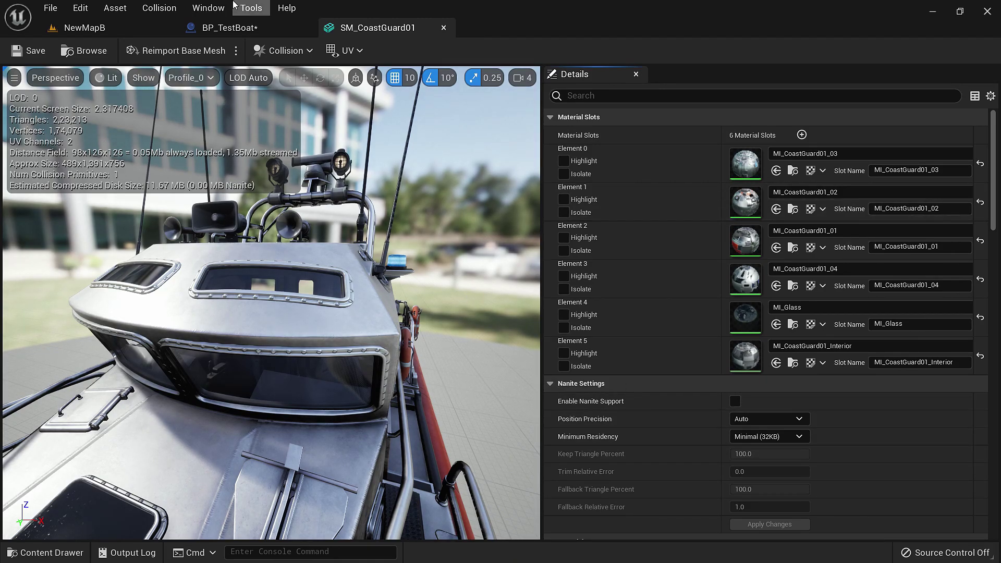
left_click(208, 8)
left_click(232, 72)
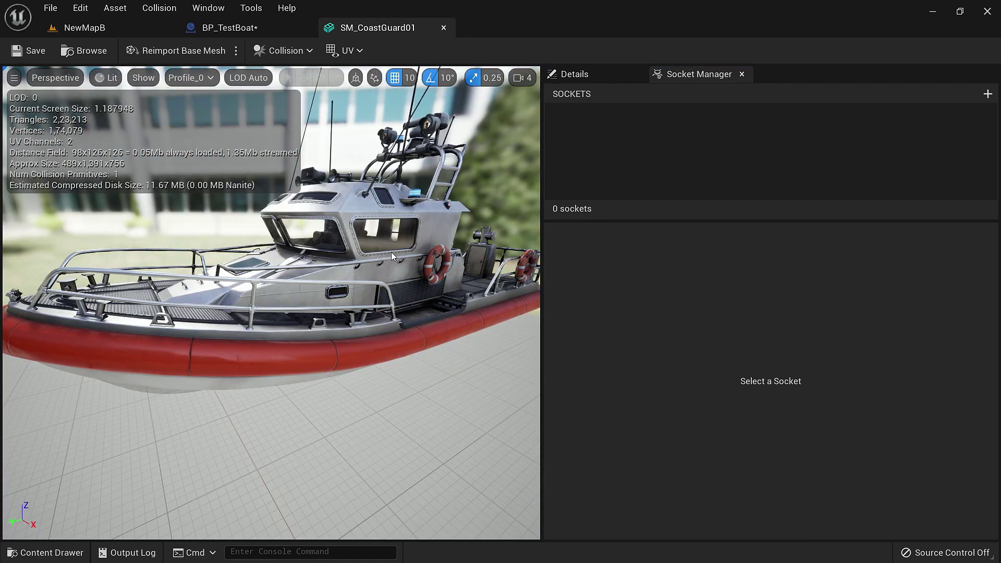
Create a socket named Front_L on the SM_CoastGuard01 mesh.
left_click_drag(283, 370, 375, 371, "alt")
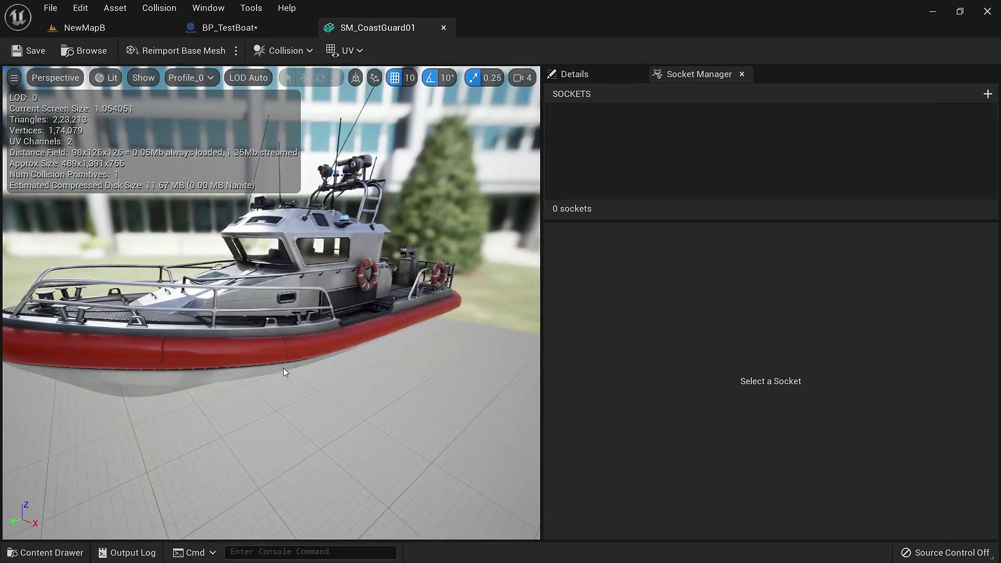
left_click(988, 94)
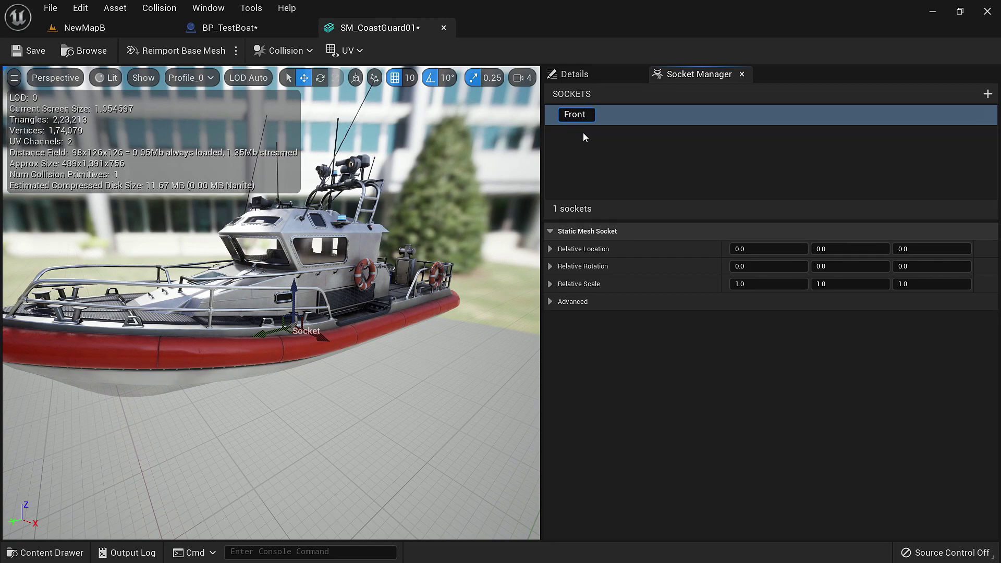
type("Front_L")
key("Return")
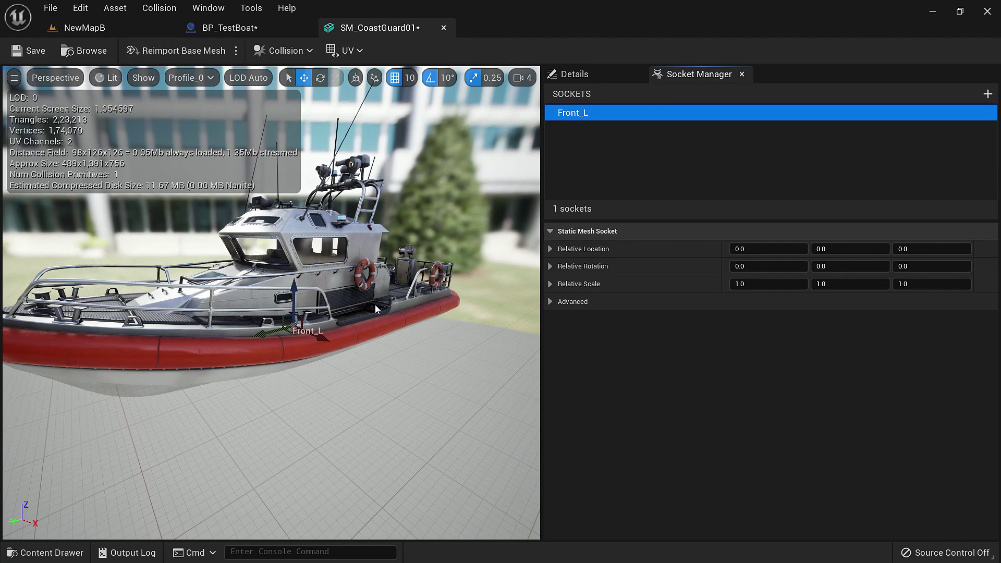
Place the Front_L socket beside the hull near the bow, at relative location 120, 490, 50.
left_click_drag(374, 307, 444, 258, "alt")
left_click_drag(288, 280, 185, 280)
left_click_drag(186, 280, 325, 313, "alt")
left_click_drag(324, 313, 363, 311, "alt")
left_click_drag(358, 260, 387, 265)
left_click_drag(387, 265, 172, 282, "alt")
left_click_drag(301, 316, 295, 318)
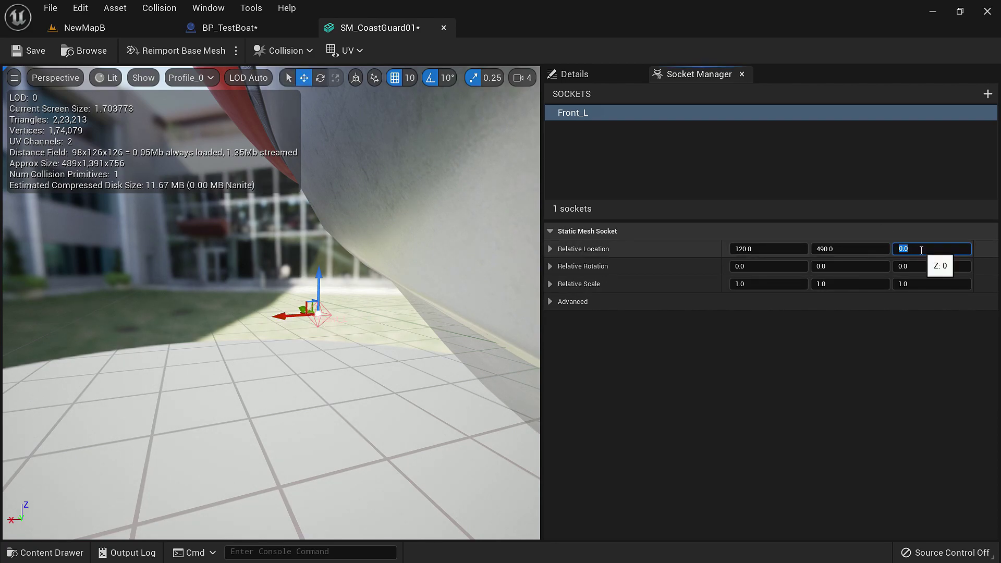
key("Return")
right_click_drag(371, 271, 538, 270)
right_click_drag(411, 337, 343, 338)
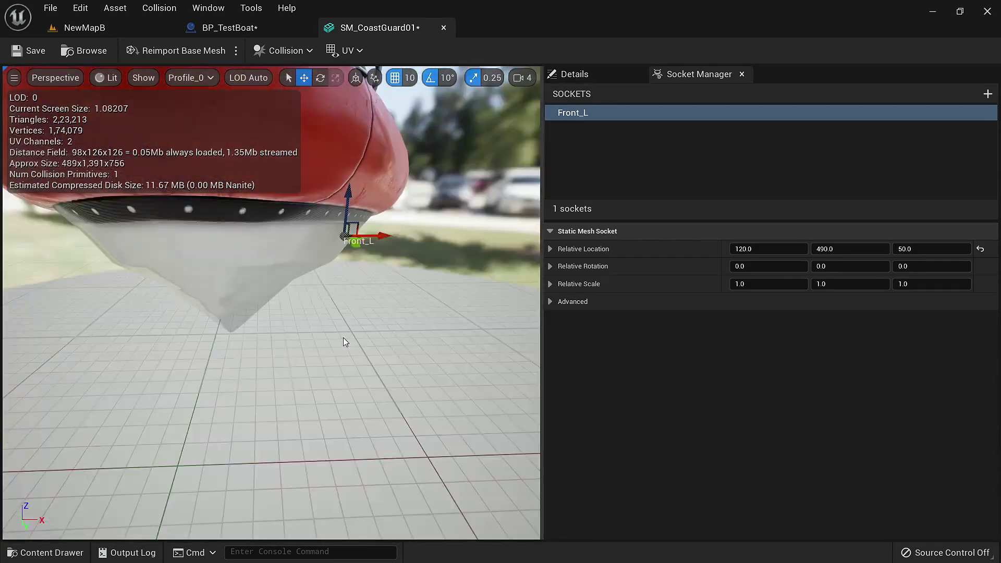
Duplicate the Front_L socket, move the copy across the bow to relative X -120, and rename it Front_R.
left_click(384, 231)
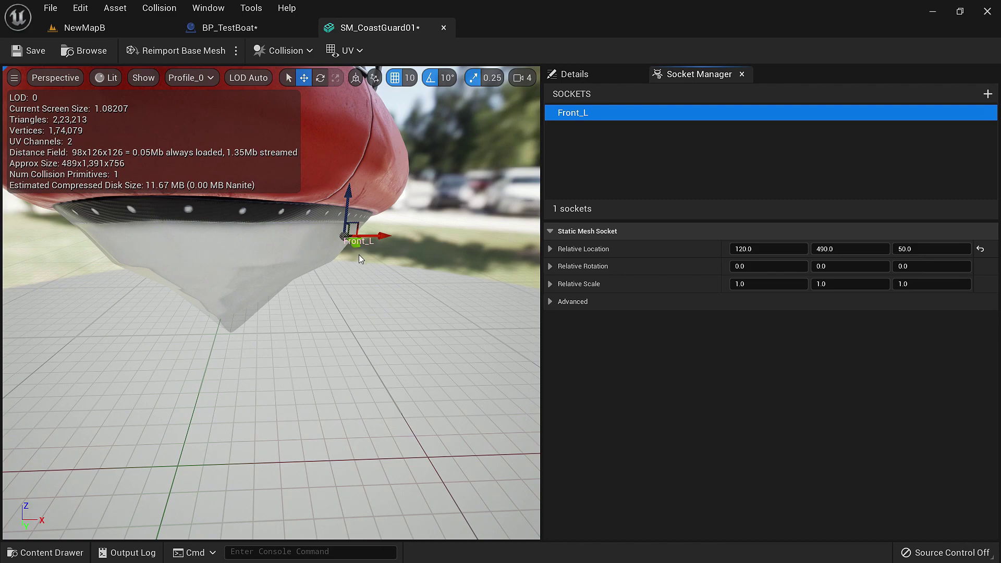
key("ctrl+d")
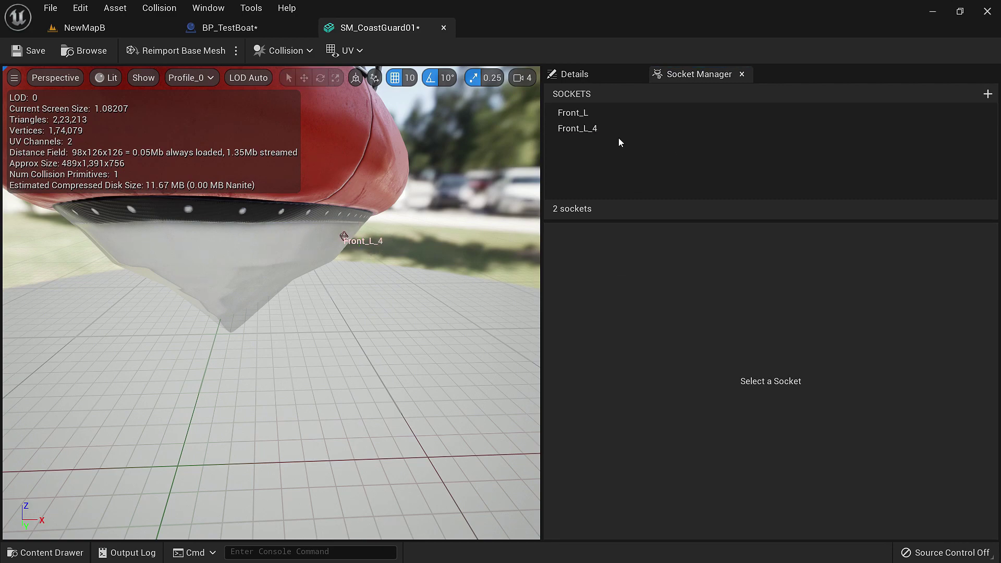
left_click(619, 134)
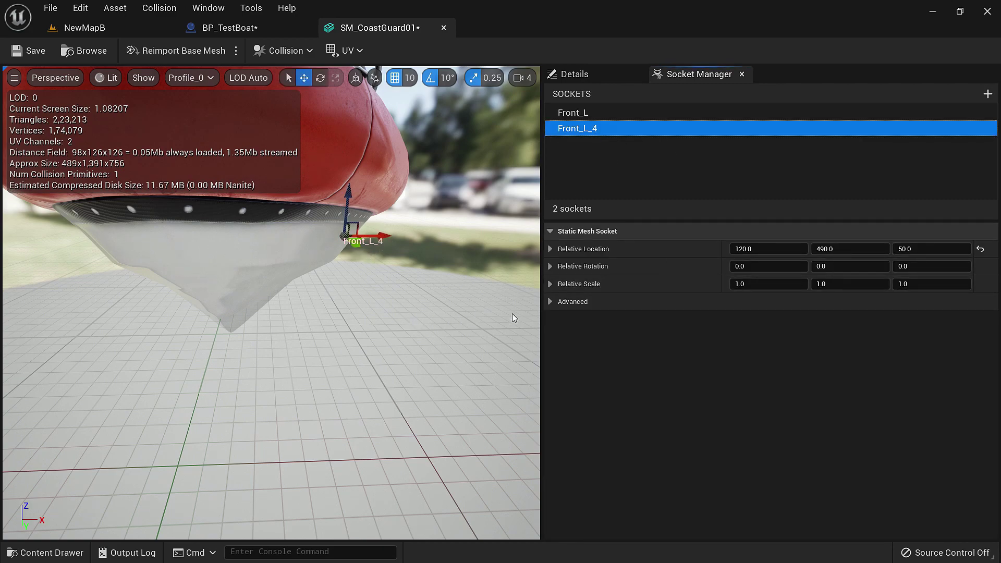
left_click_drag(371, 235, 168, 267)
double_click(583, 131)
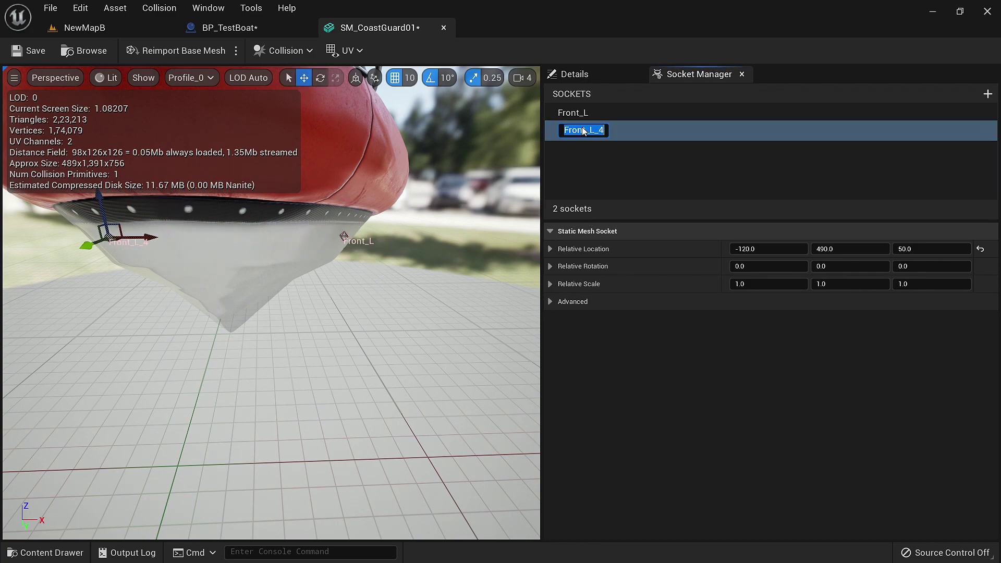
type("R")
key("Return")
Duplicate the Front_R socket and rename the copy Back_R.
right_click_drag(445, 196, 297, 226)
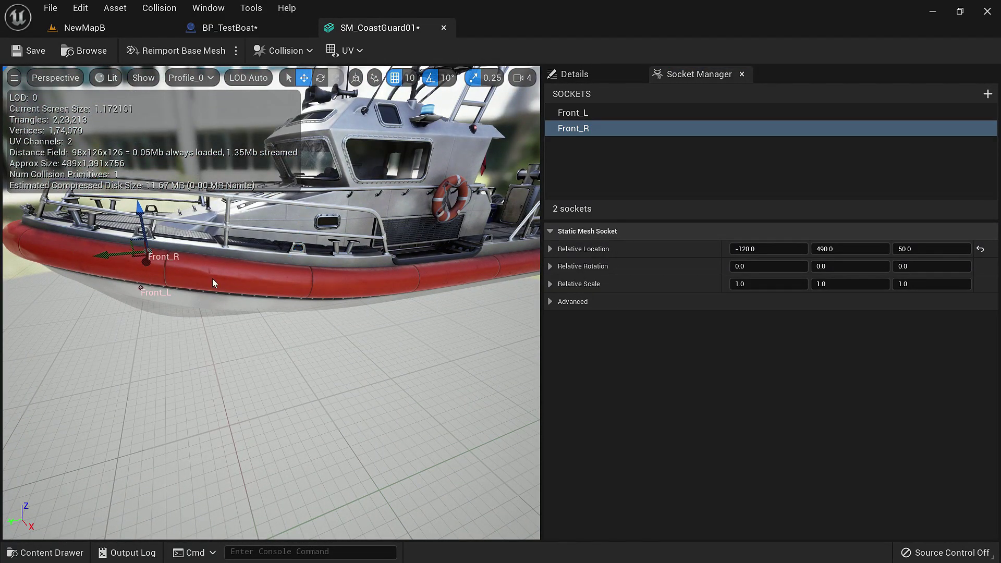
left_click(612, 121)
mouse_move(417, 209)
right_mouse_down()
mouse_move(370, 214)
mouse_move(425, 216)
right_mouse_up()
right_click_drag(271, 268, 85, 256)
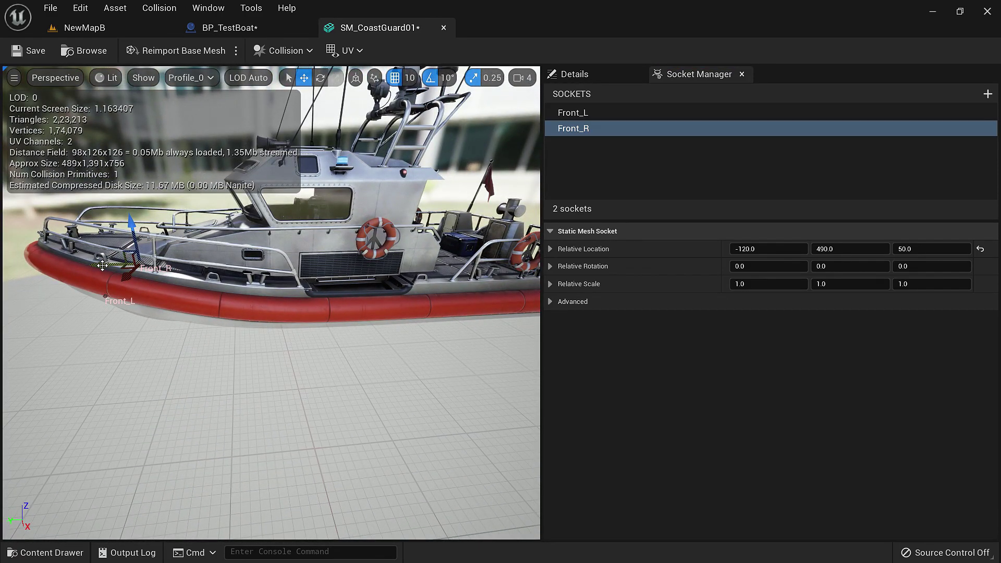
key("ctrl+d")
left_click(665, 150)
key("F2")
type("Back_R")
key("Return")
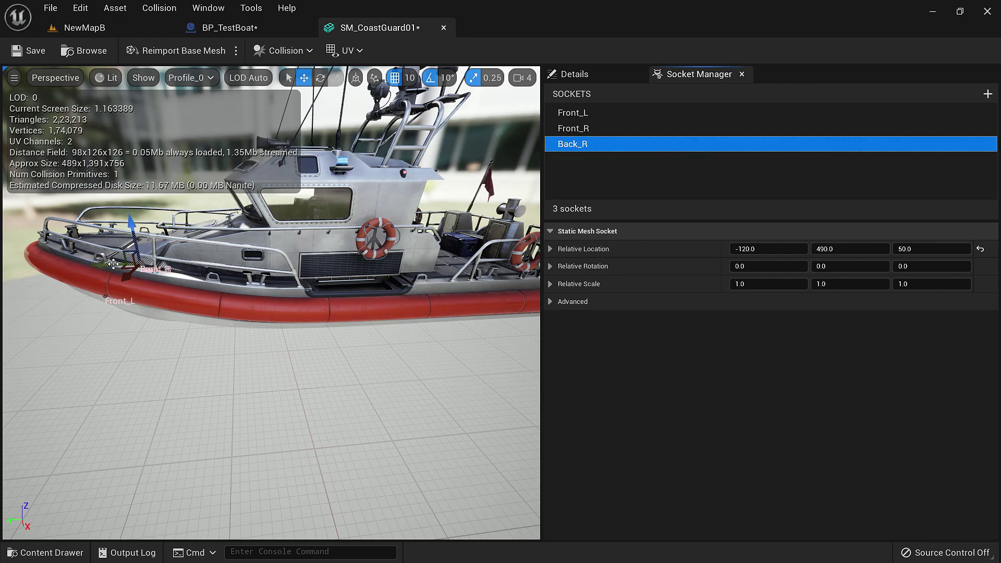
Move the Back_R socket along the hull to the stern, at relative Y -510.
left_click_drag(113, 264, 432, 267)
right_click_drag(432, 266, 173, 277)
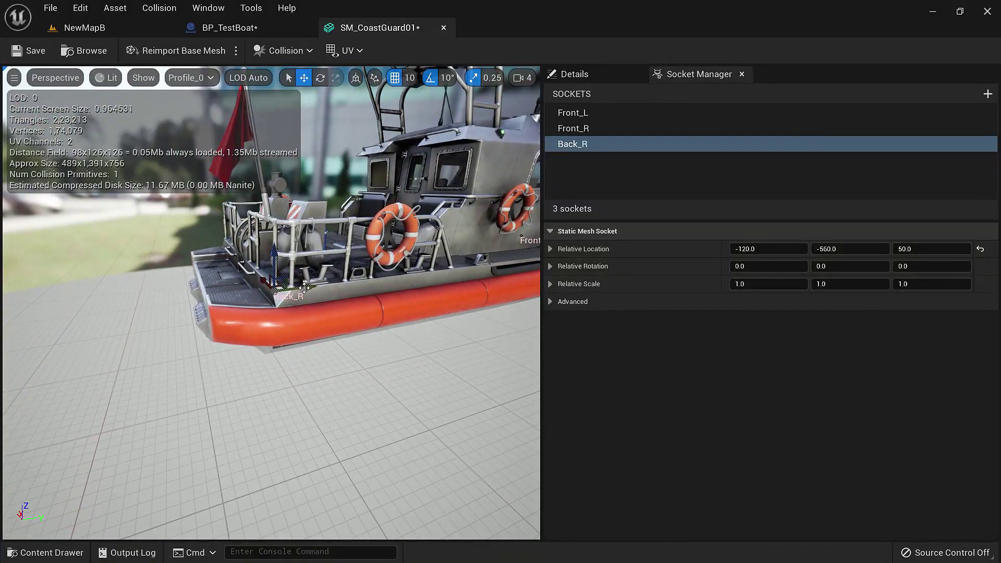
left_click_drag(304, 288, 329, 286)
right_click_drag(329, 286, 332, 365)
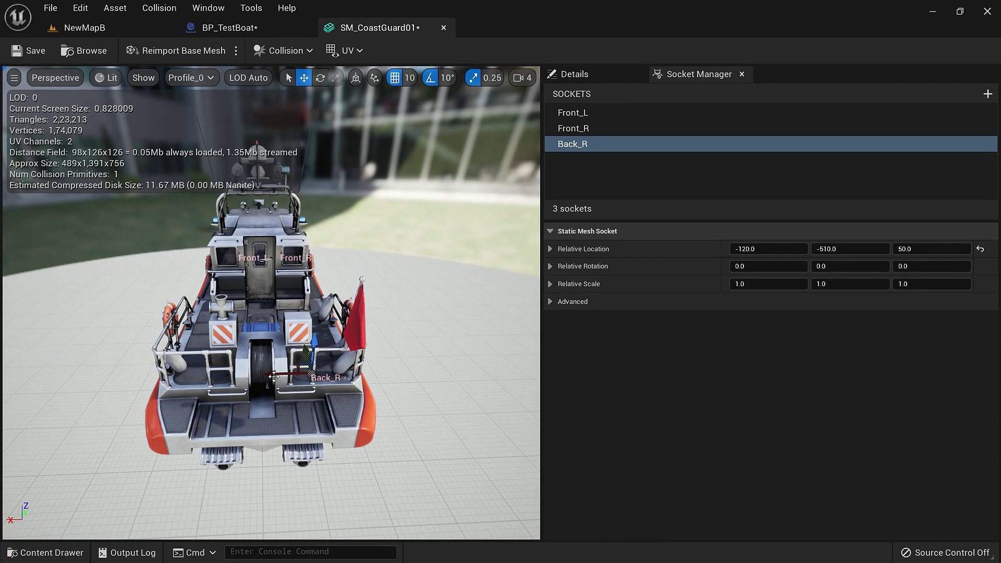
Duplicate the Back_R socket, rename the copy Back_L, and move it across the stern to relative X 130.
key("ctrl+d")
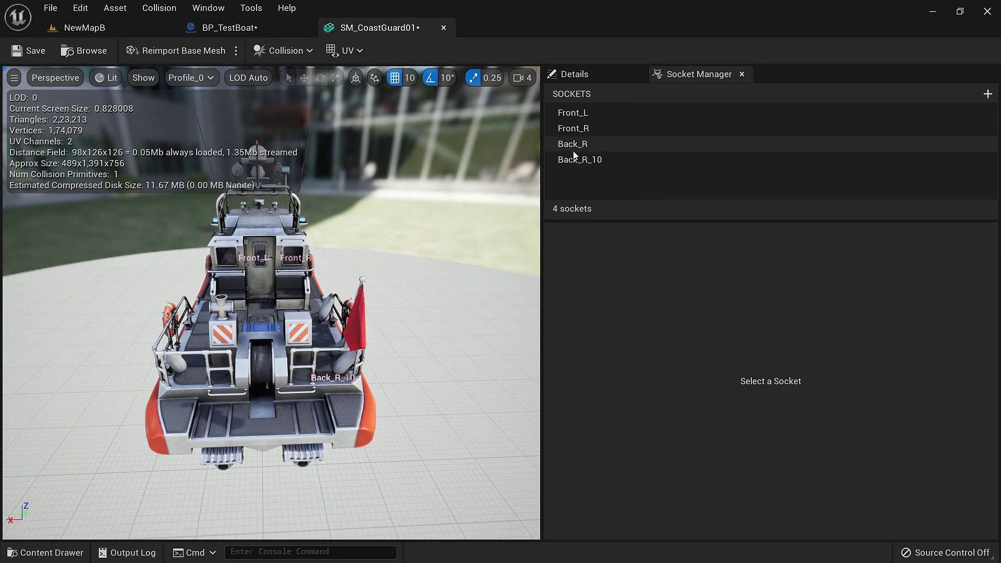
double_click(586, 163)
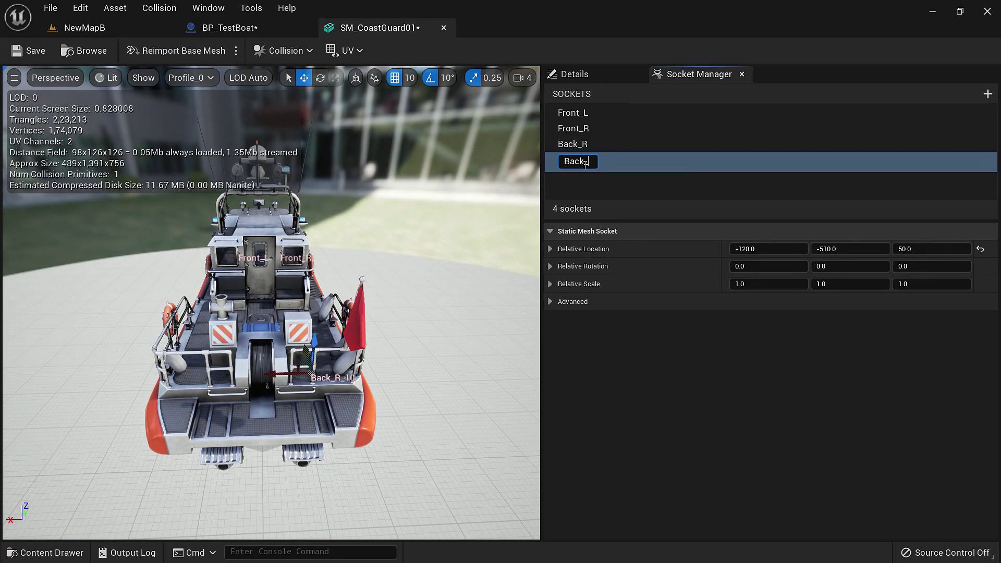
key("Return")
left_click_drag(276, 374, 172, 374)
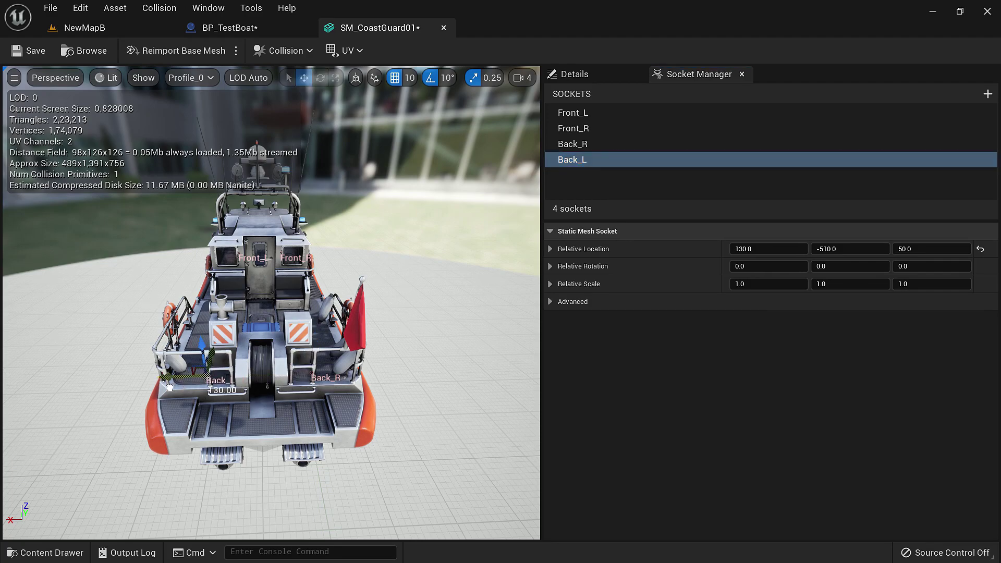
right_click_drag(323, 324, 219, 325)
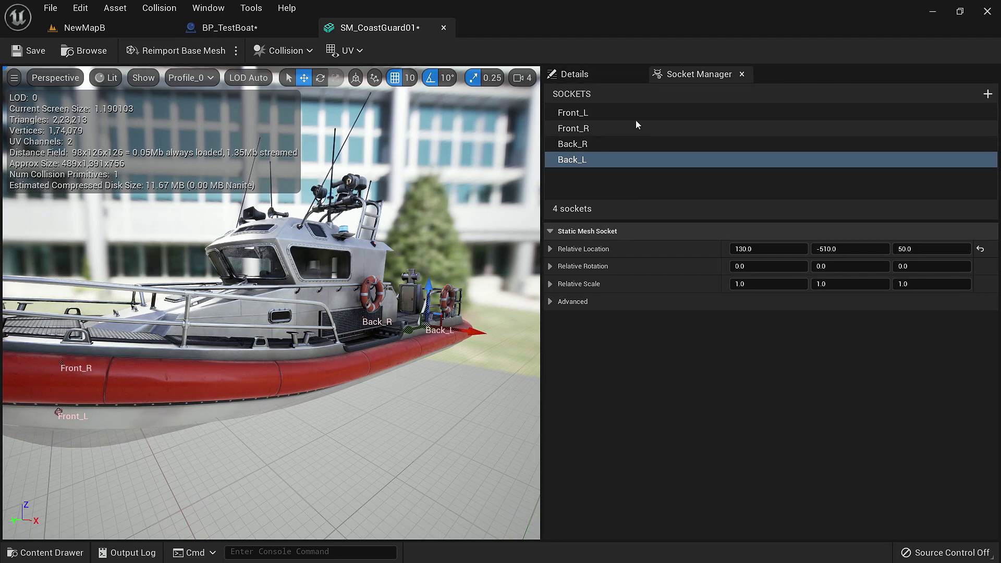
In BP_TestBoat's Buoyancy component, set the Center Socket of pontoon 0 to Front_R and pontoon 1 to Front_L.
left_click(228, 27)
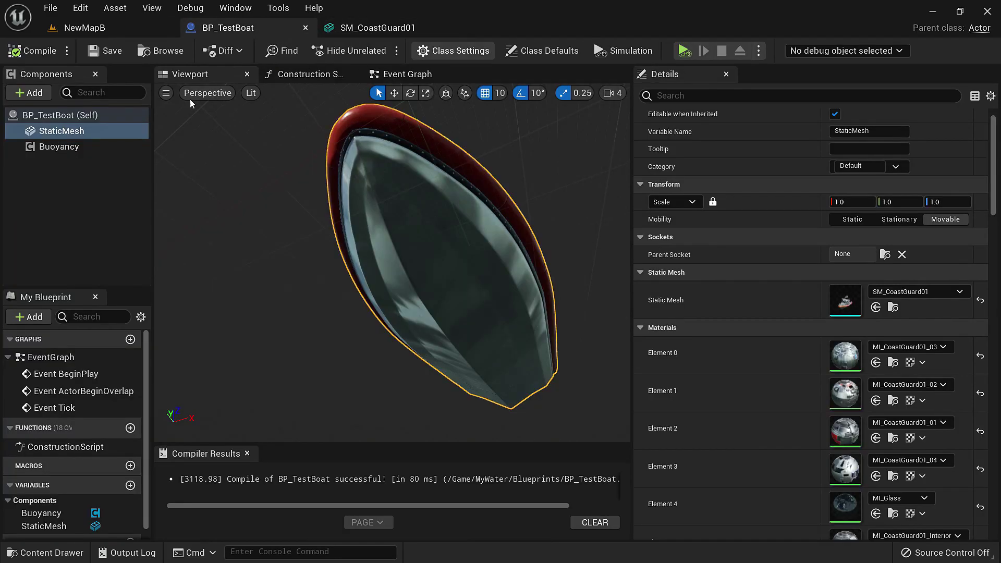
left_click(63, 148)
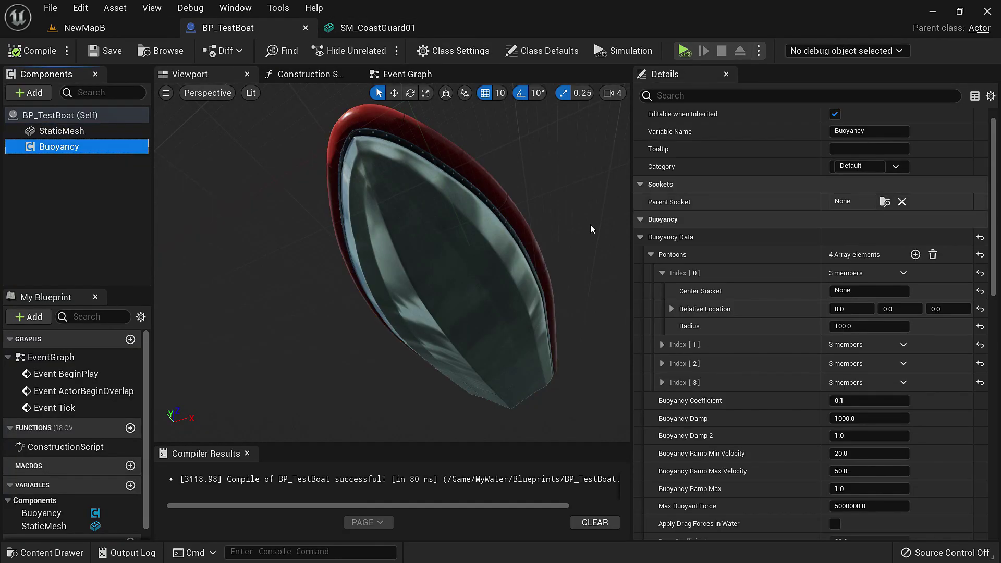
left_click(874, 292)
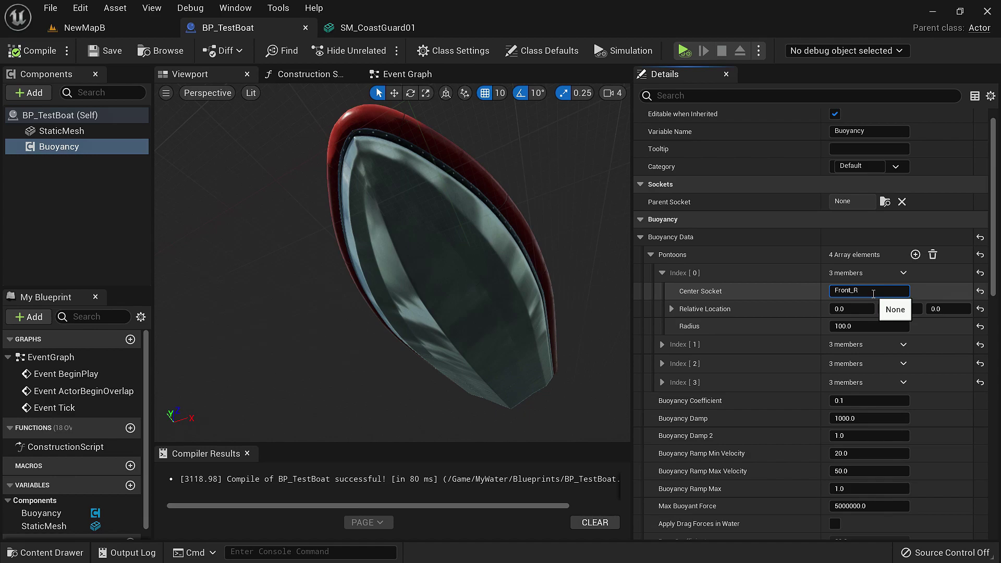
left_click(661, 345)
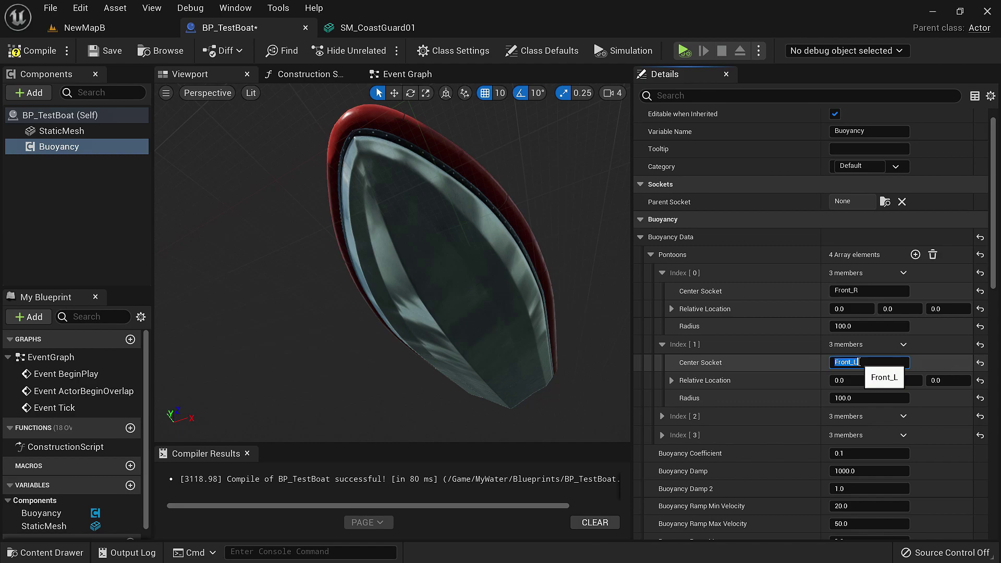
key("Return")
Set the Center Socket of pontoon 2 to Back_R and pontoon 3 to Back_L.
left_click(662, 416)
scroll(798, 410, "down", 5)
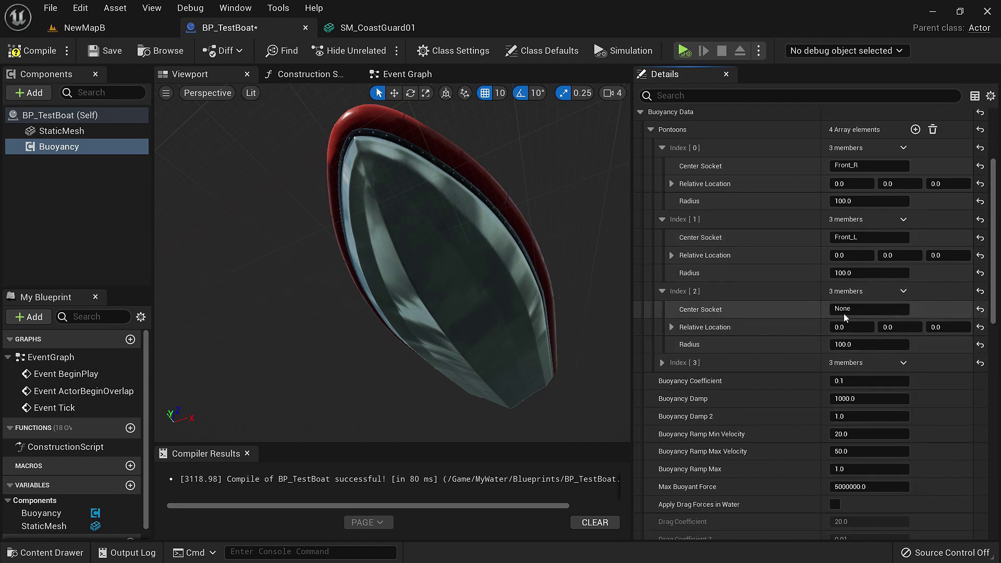
left_click(852, 315)
type("Back_R")
key("Return")
left_click(662, 362)
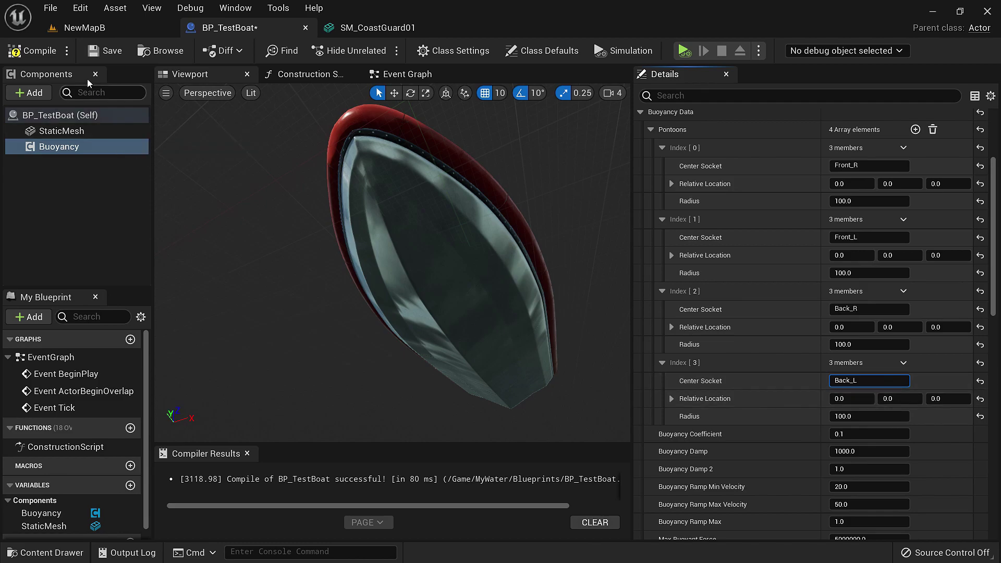
Simulate the NewMapB level, watch how the boat floats on the water, and stop the simulation.
left_click(84, 28)
left_click(296, 51)
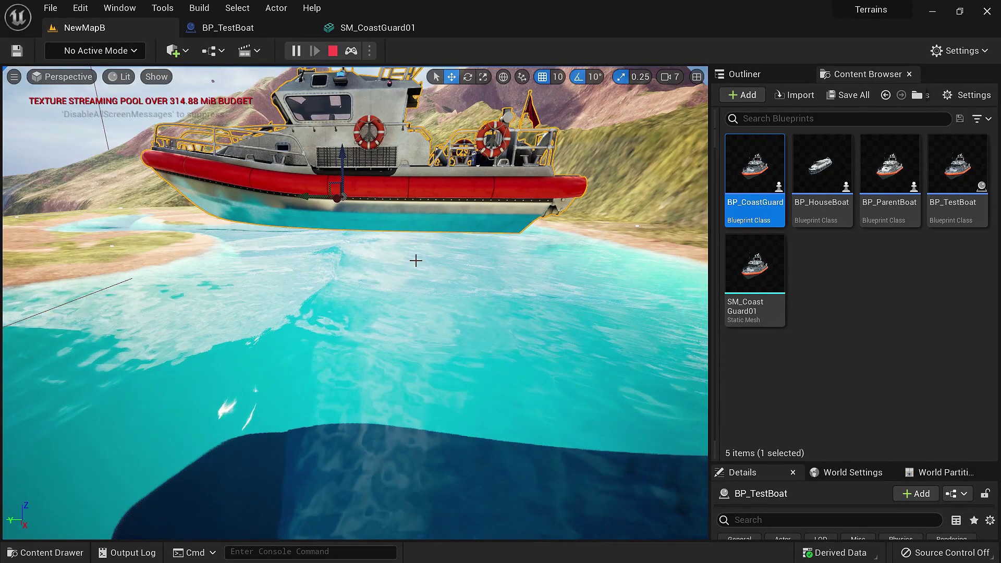
right_click_drag(483, 268, 65, 242)
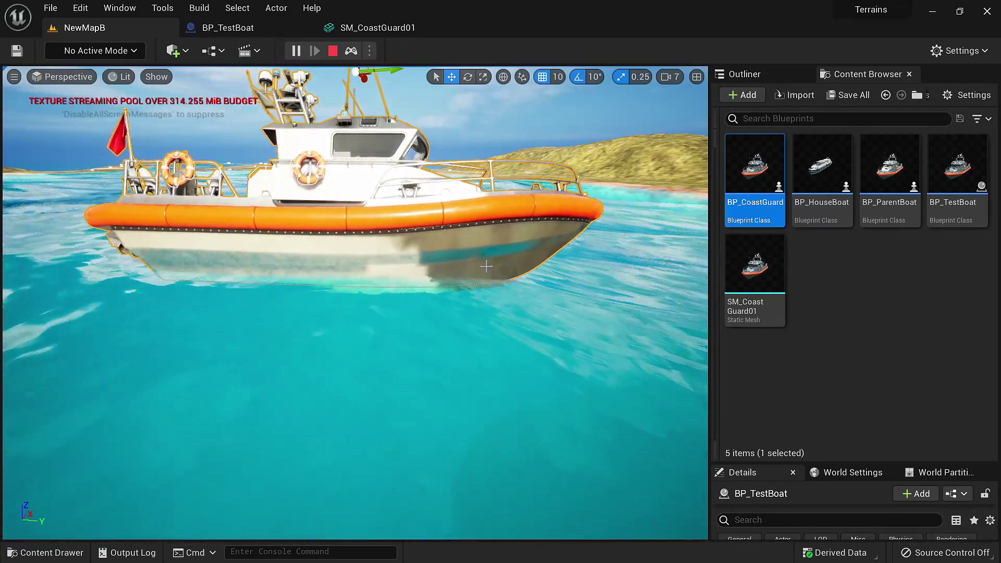
key("Escape")
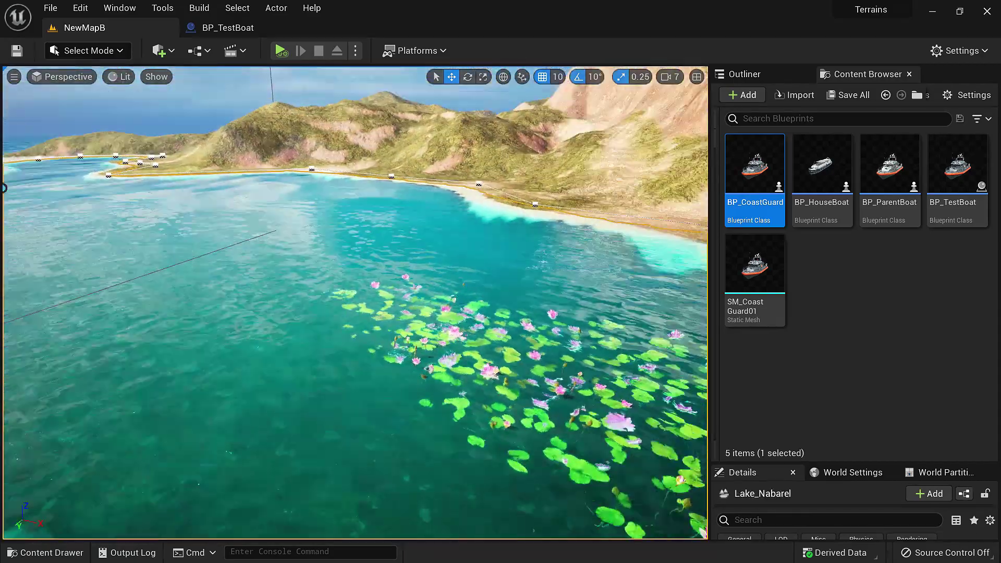
Create a new material named M_TestFloat in the Blueprints folder.
right_click_drag(485, 307, 514, 336)
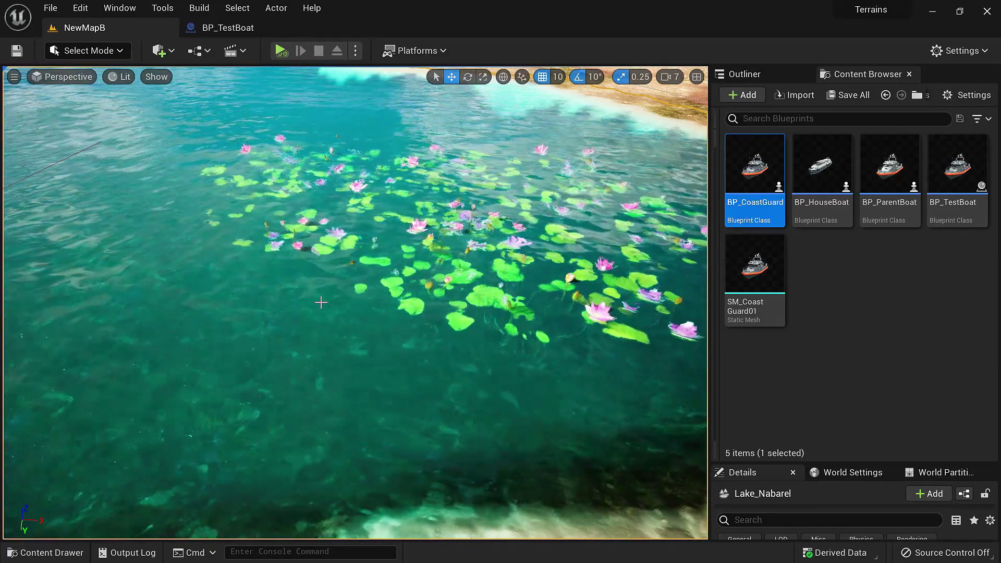
left_click(829, 397)
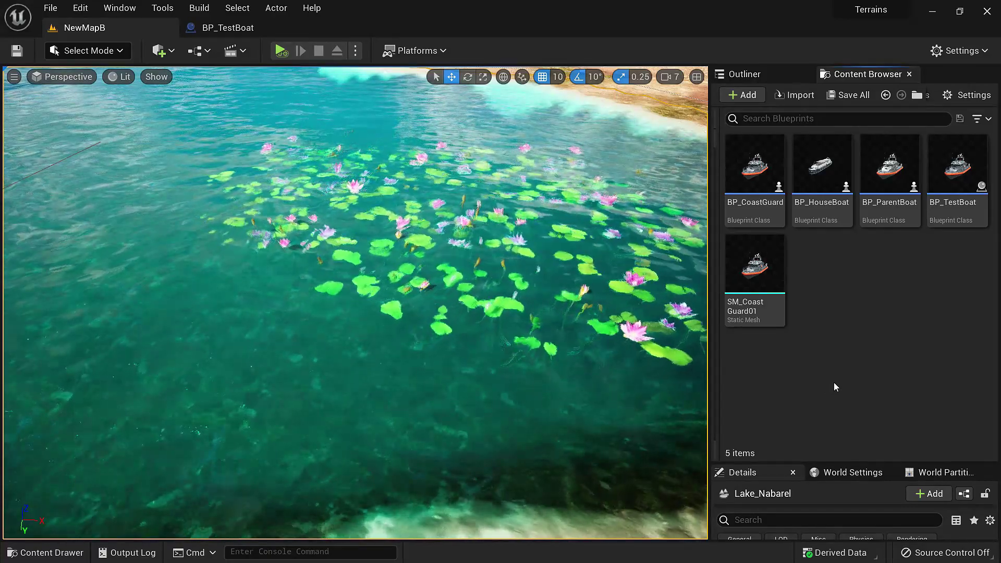
right_click(841, 362)
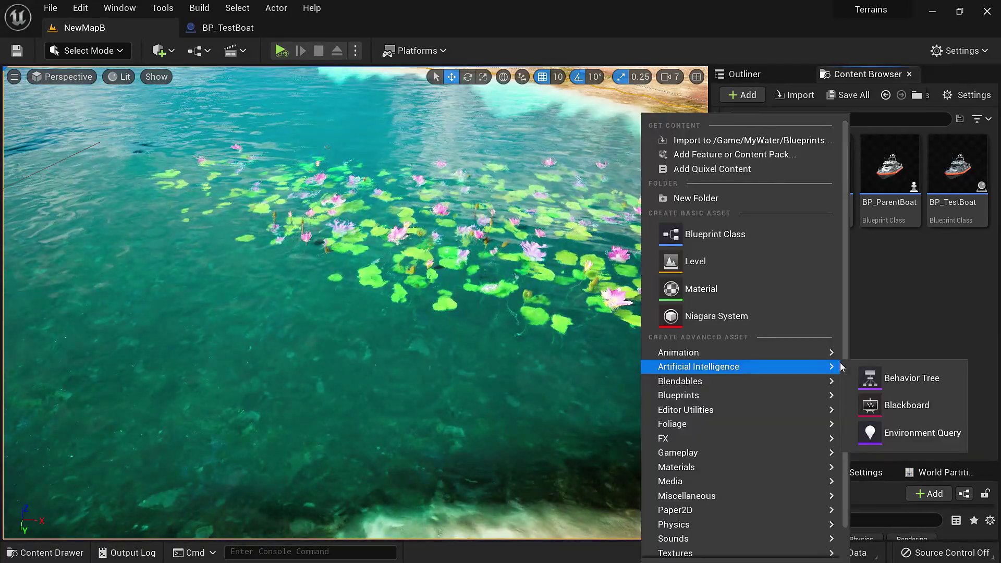
left_click(729, 296)
type("M")
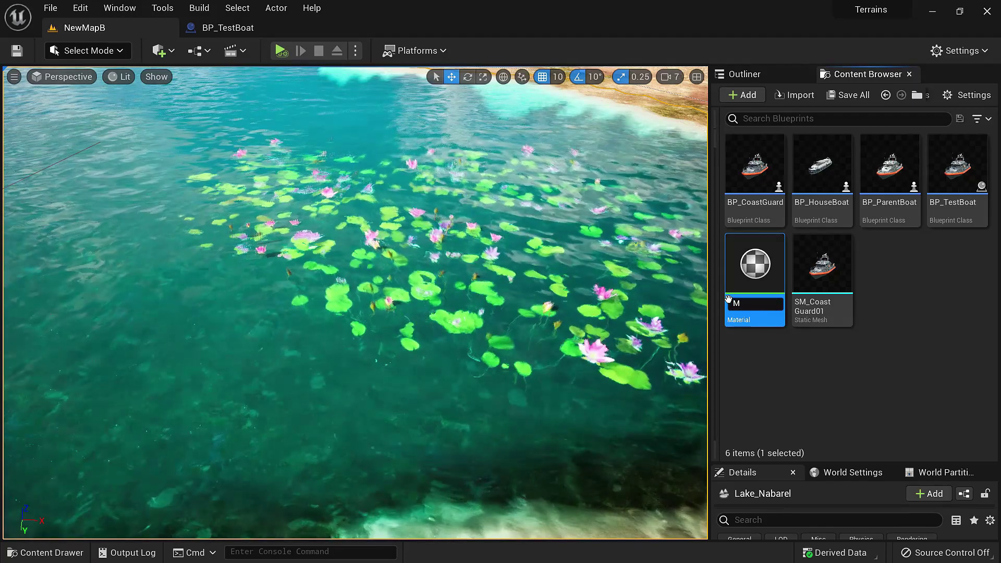
type("_Test")
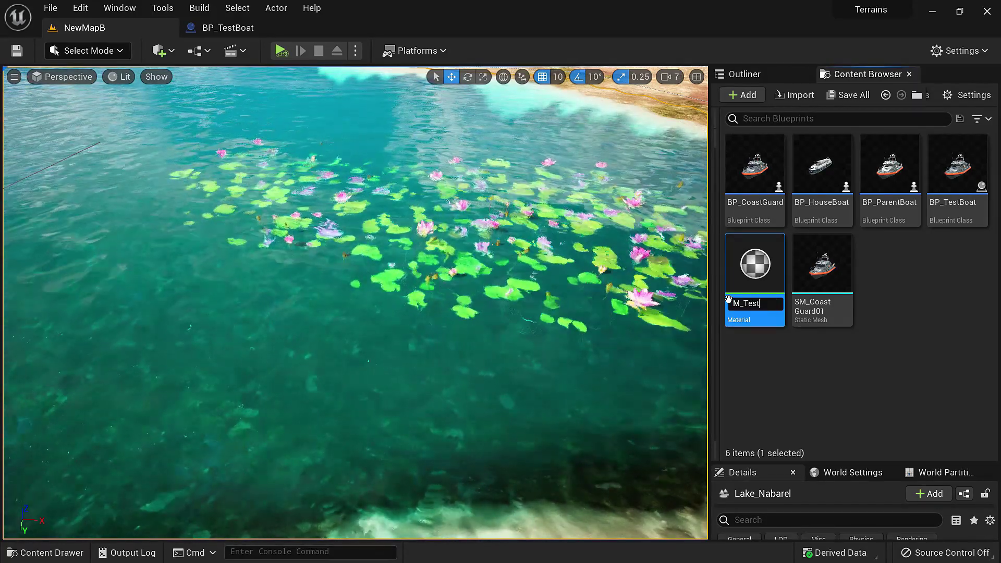
type("Float")
key("Return")
Open M_TestFloat for editing, dock its editor beside the BP_TestBoat editor, and save the material.
double_click(740, 281)
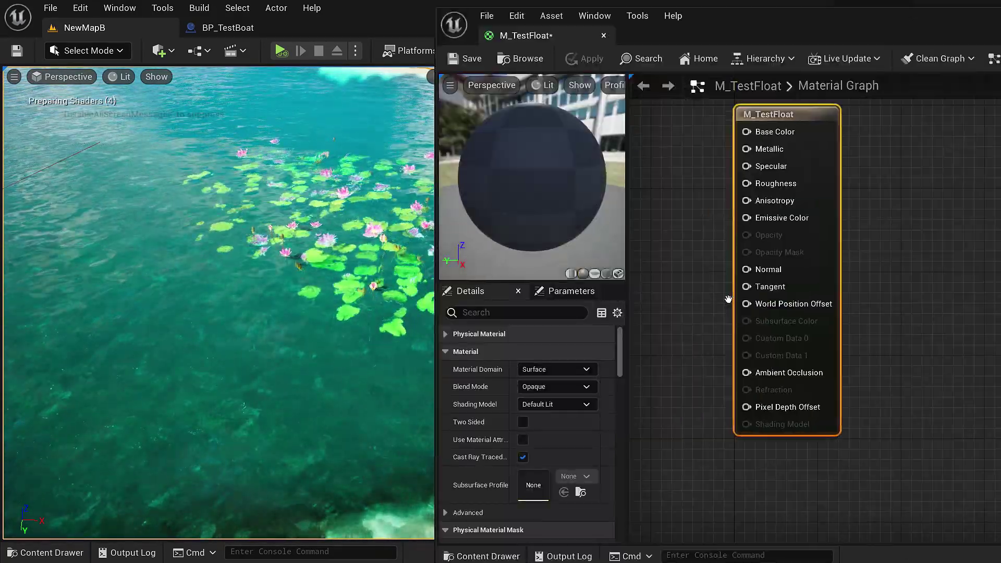
left_click_drag(542, 35, 397, 28)
left_click(28, 50)
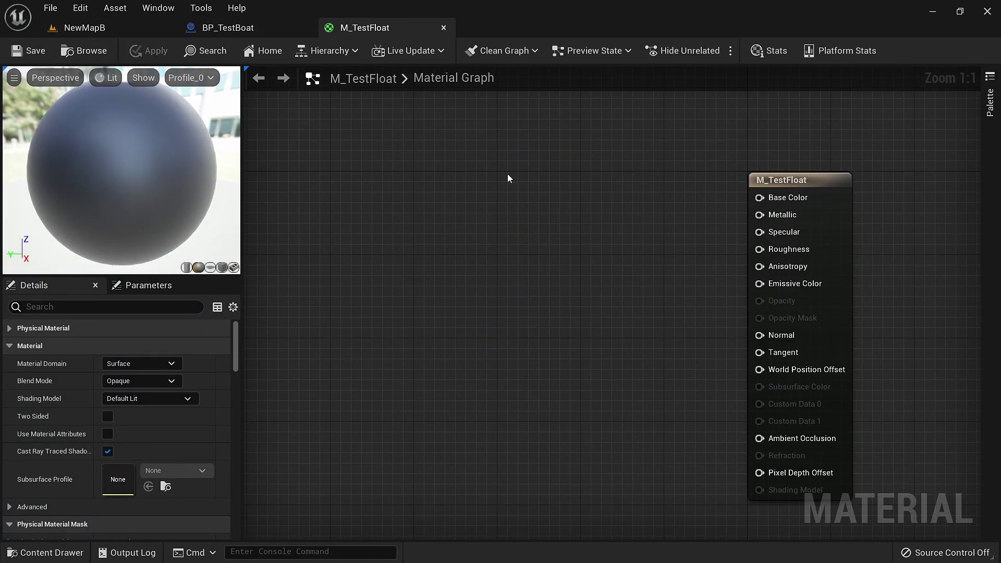
Add a Constant3Vector set to near-white 0.9125 on R, G and B, connect it to Base Color, and save.
left_click(522, 161)
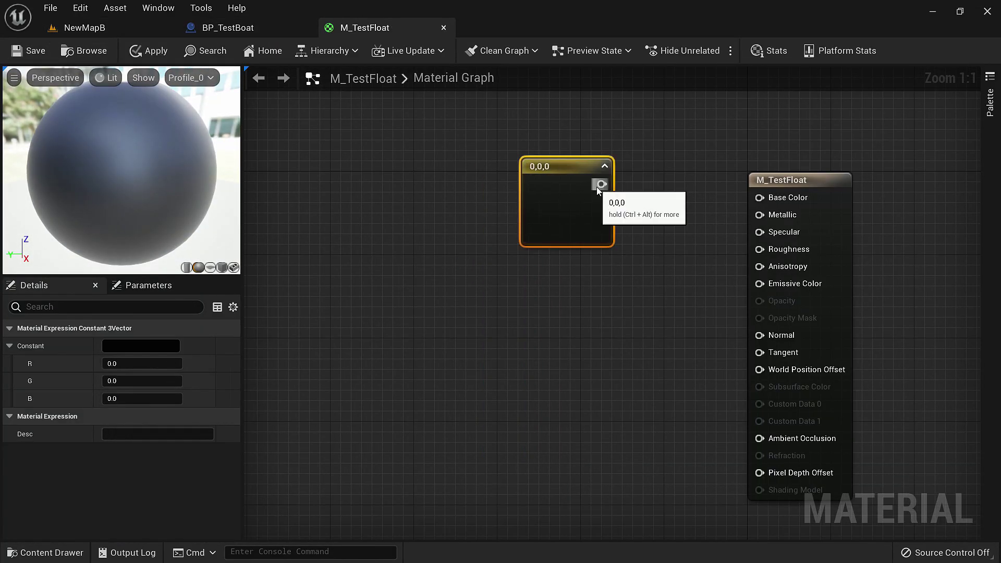
left_click_drag(602, 184, 771, 200)
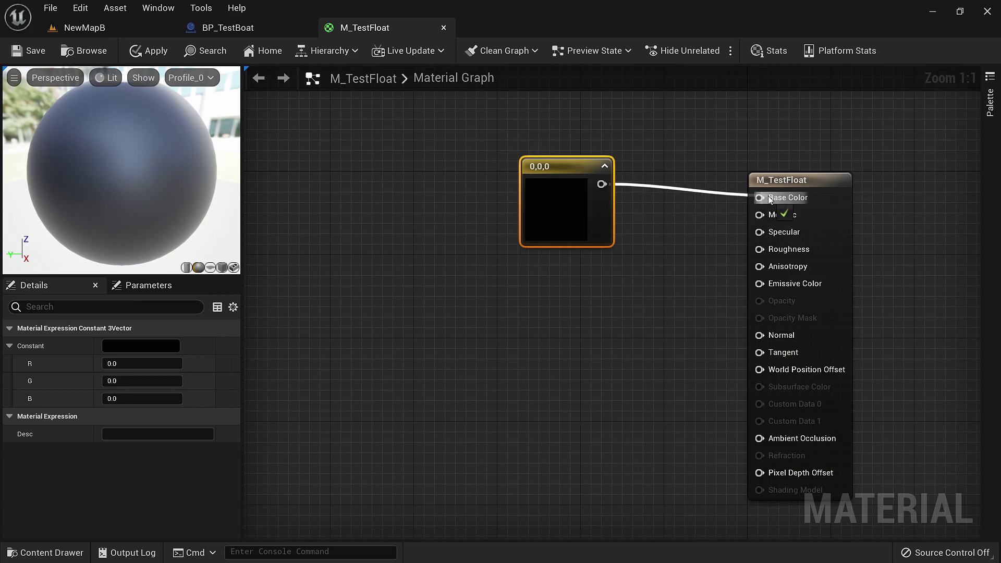
left_click(146, 346)
left_click_drag(336, 365, 335, 276)
left_click(336, 545)
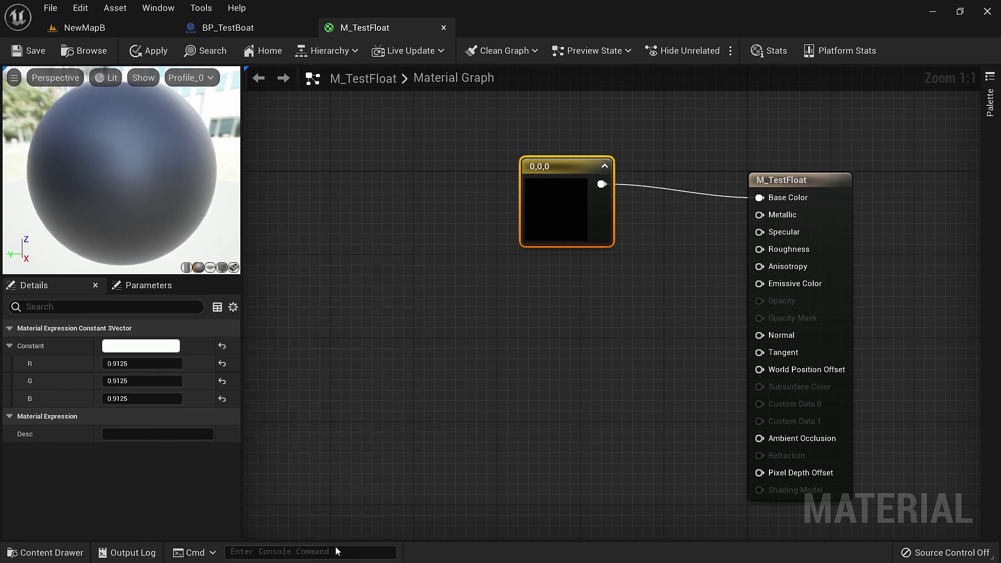
left_click(27, 51)
Place a cube on the lake surface in NewMapB and apply the M_TestFloat material to it.
left_click(84, 27)
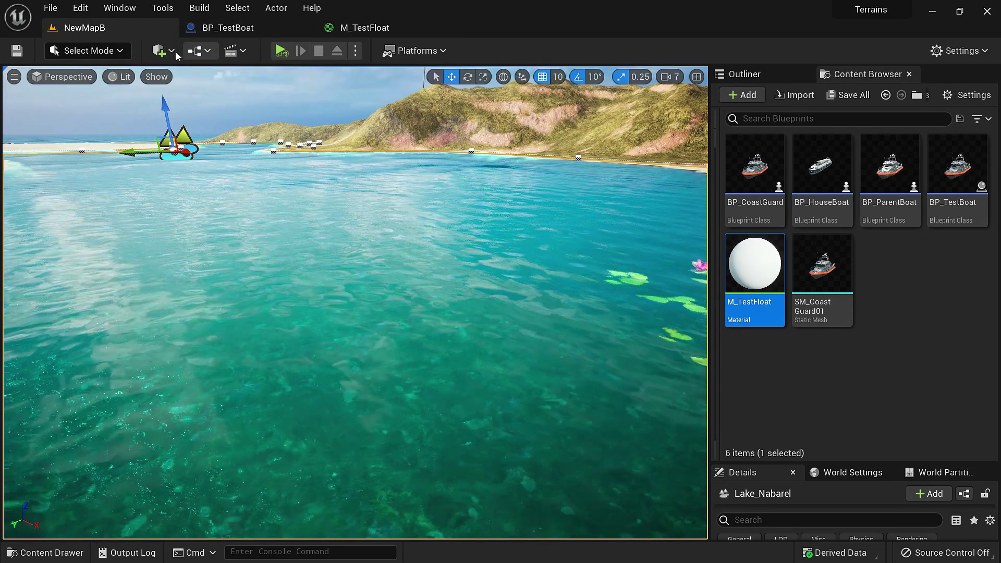
left_click(171, 51)
left_click(204, 302)
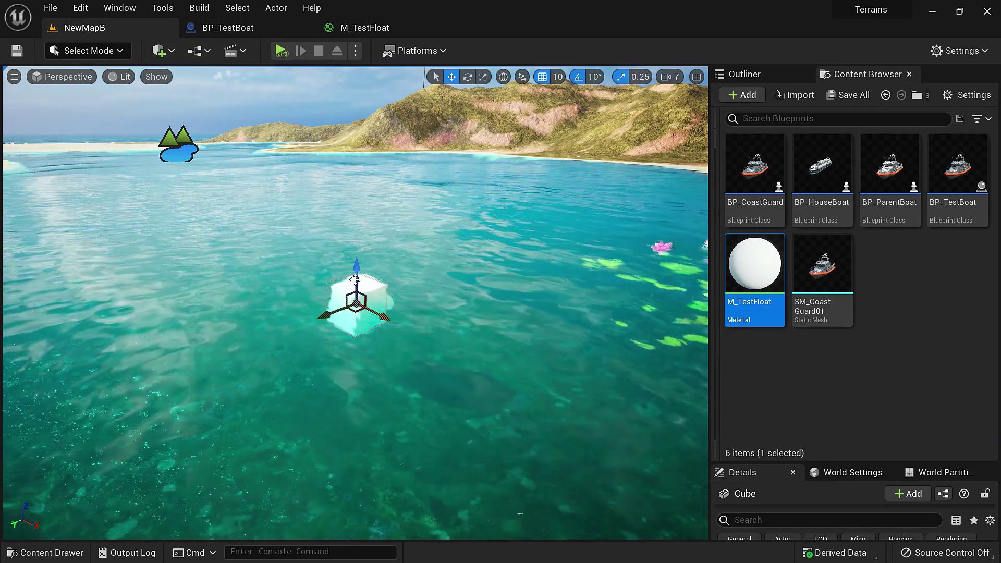
key("w")
right_click_drag(486, 205, 486, 230)
key("q")
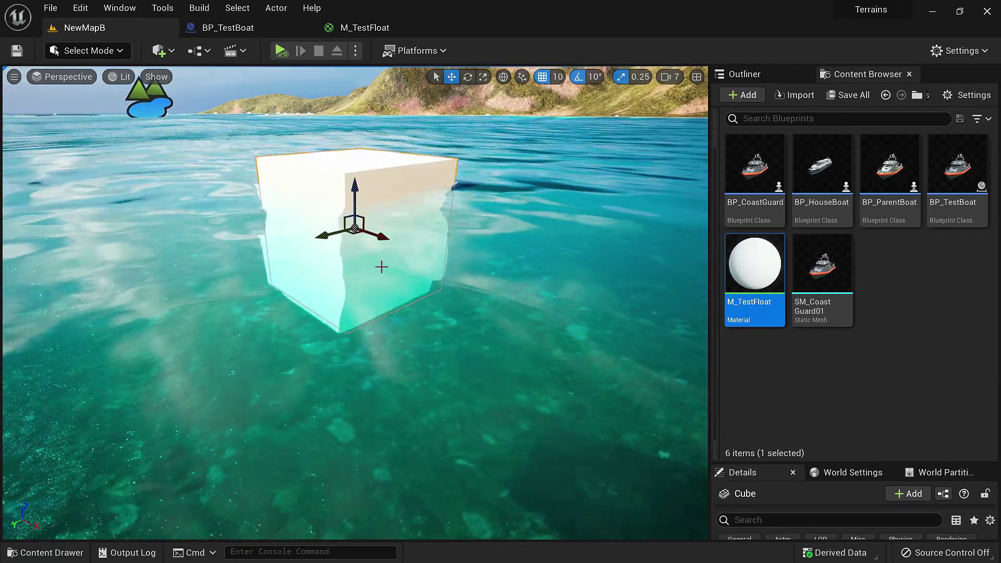
left_click_drag(755, 266, 360, 177)
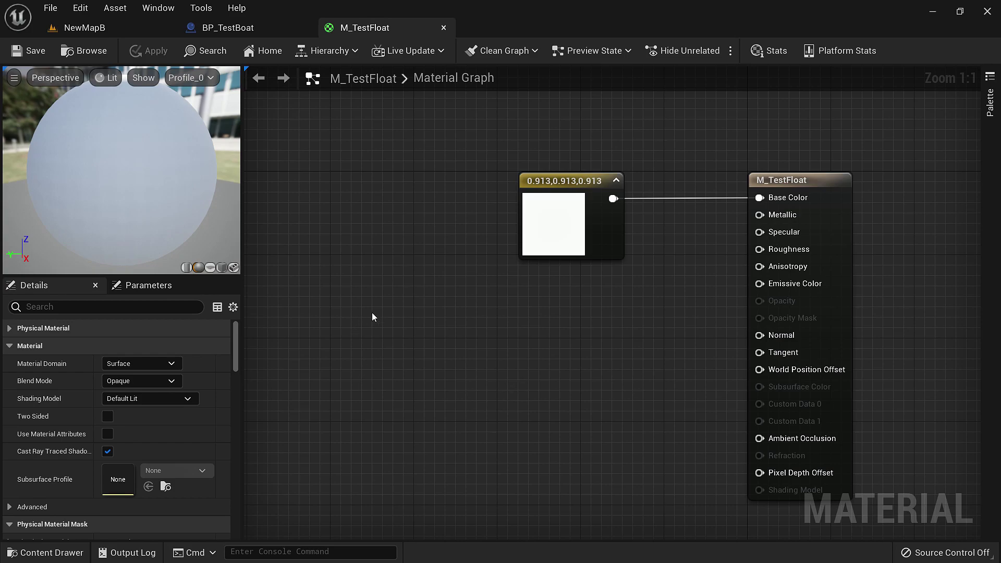
In M_TestFloat, add a ComputeGerstnerWaves node and connect its WPO output to World Position Offset.
right_click(429, 294)
type("compu")
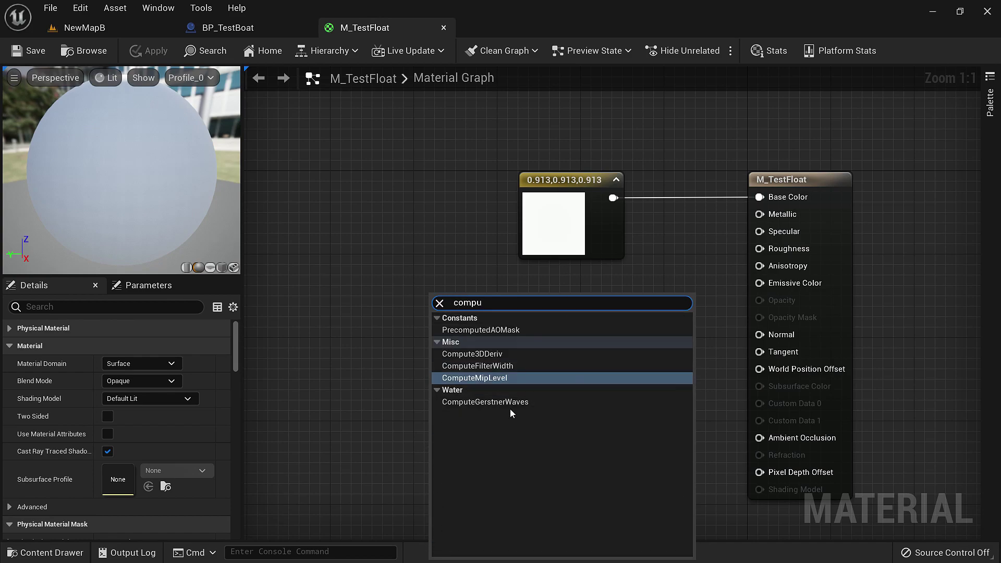
left_click(509, 405)
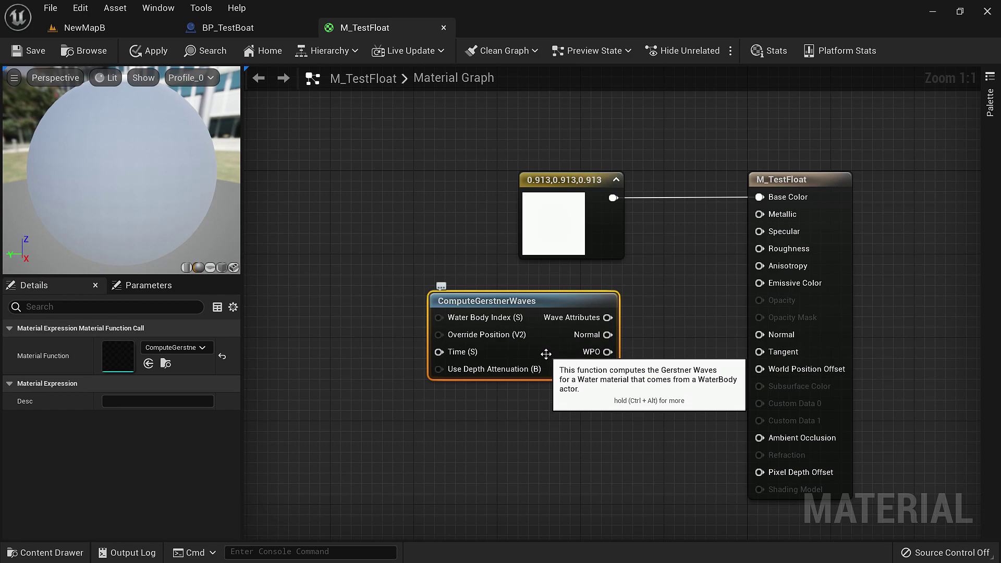
left_click_drag(608, 352, 762, 369)
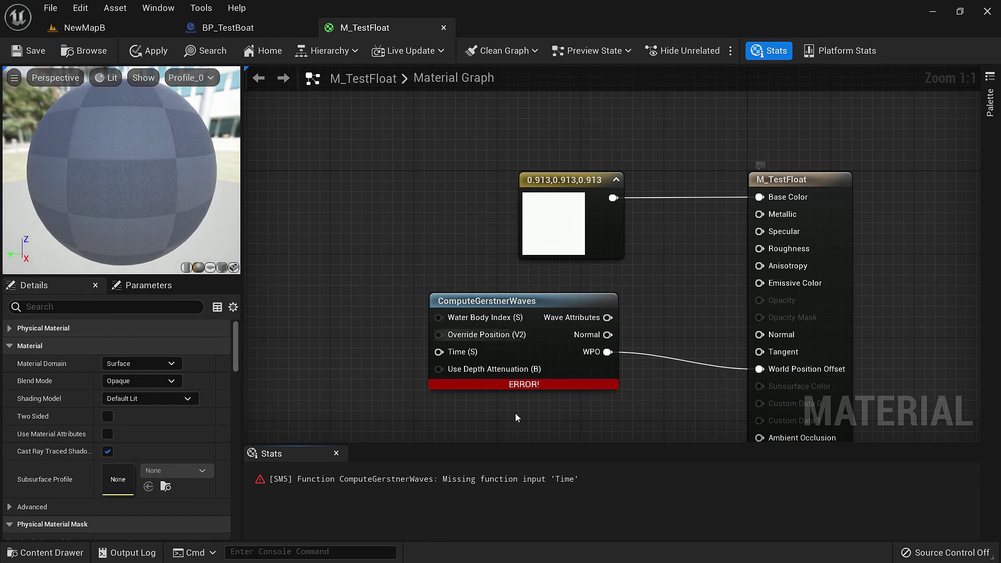
Add a GetWaterTime node and connect its WaterTime output to the Time input of ComputeGerstnerWaves.
right_click_drag(608, 363, 751, 302)
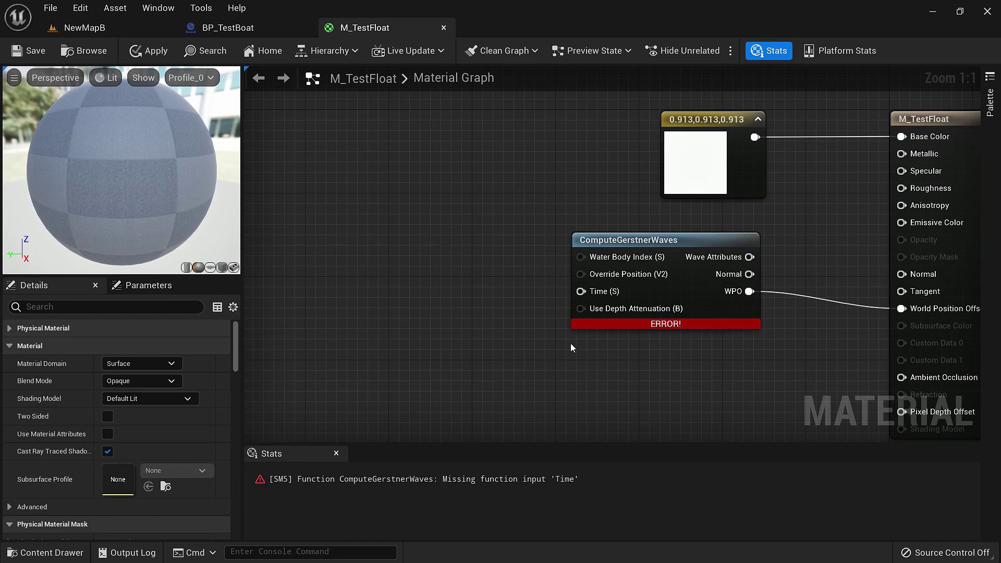
right_click(449, 302)
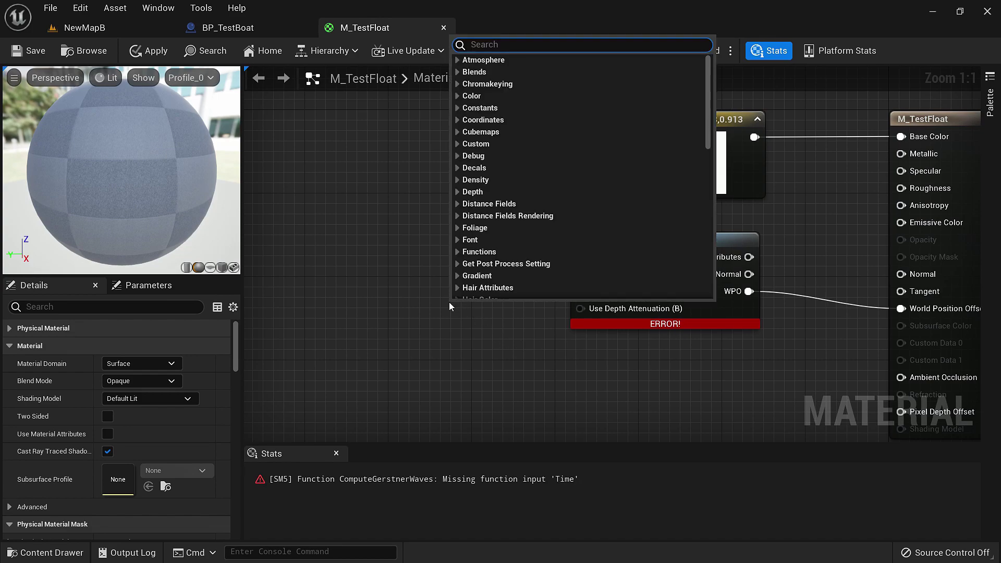
type("get wa")
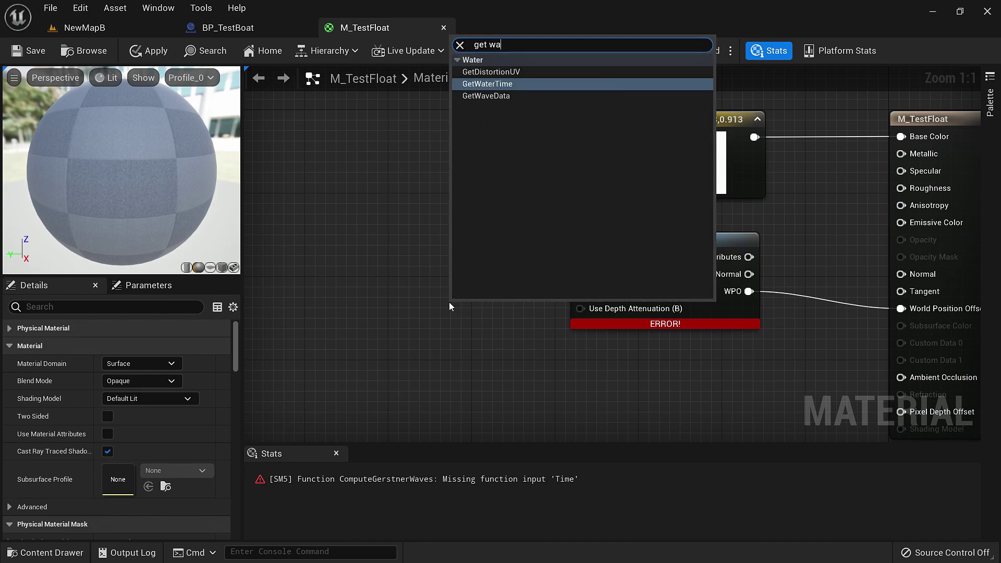
key("Return")
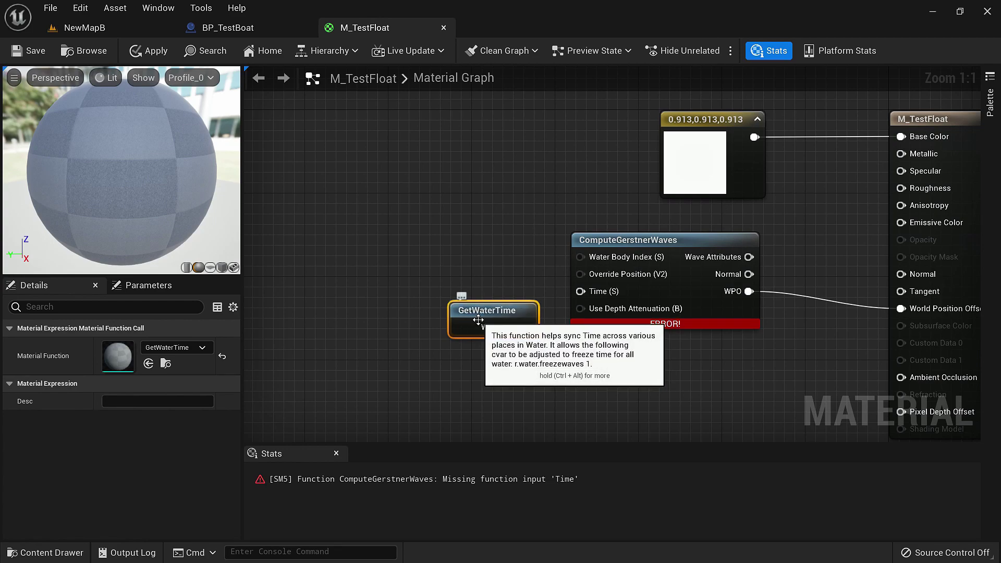
left_click_drag(479, 320, 427, 337)
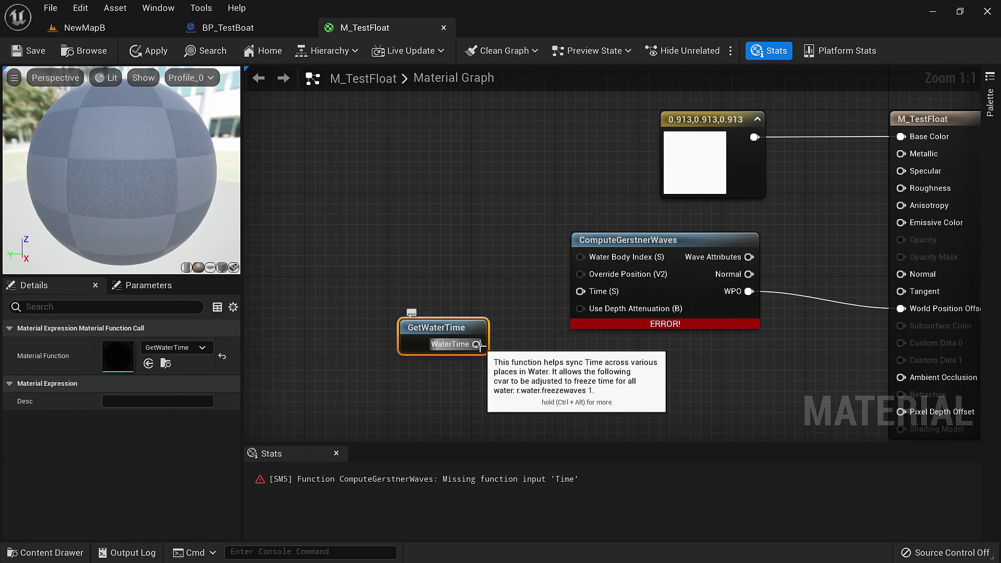
left_click_drag(598, 297, 594, 294)
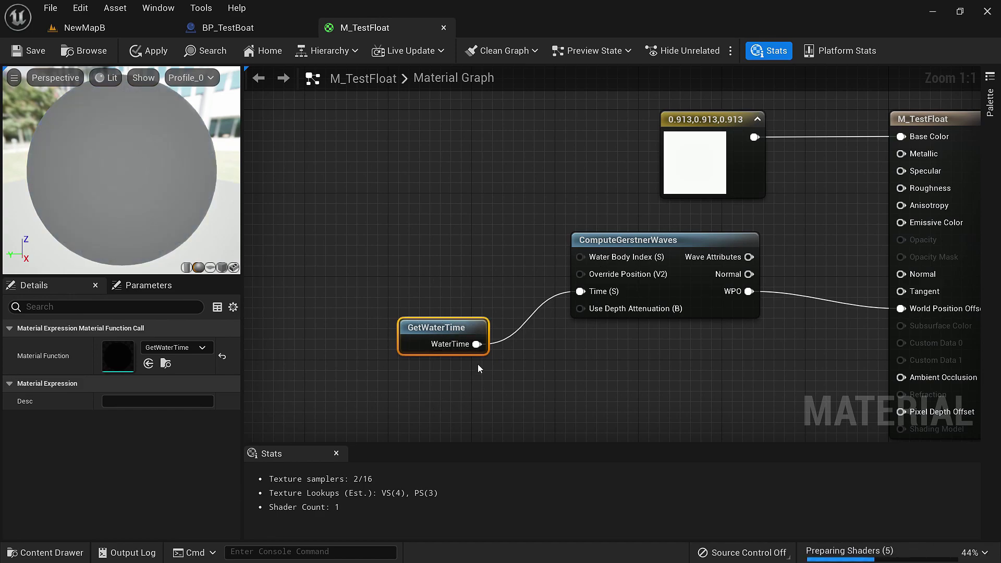
Apply and save the M_TestFloat changes and check how the cube moves with the waves in NewMapB.
left_click(139, 48)
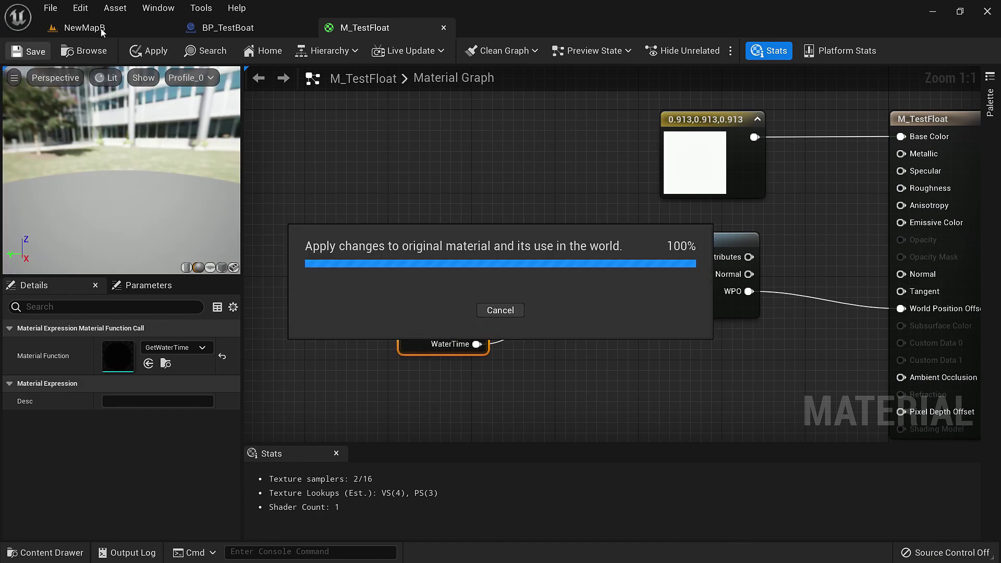
left_click(94, 28)
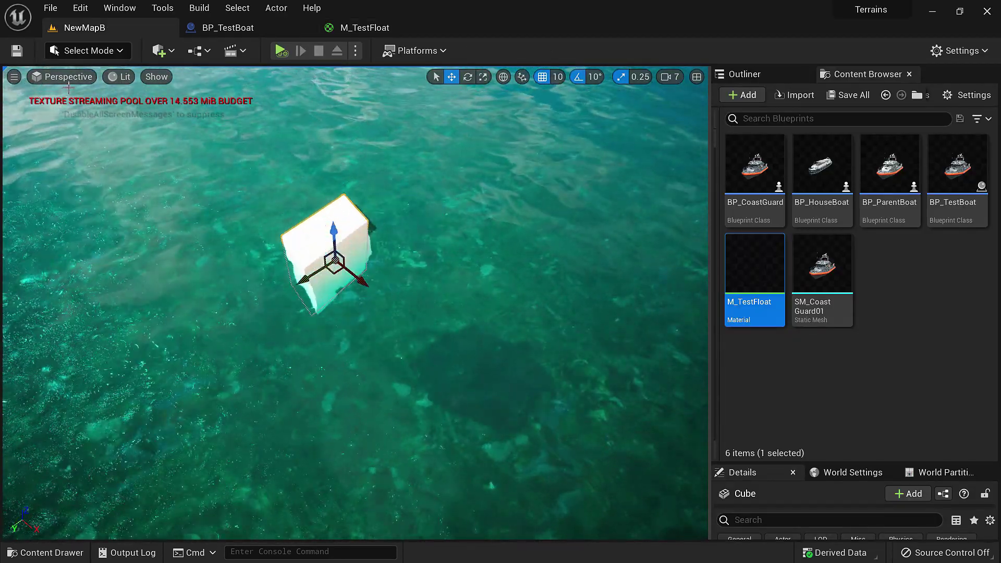
left_click(367, 28)
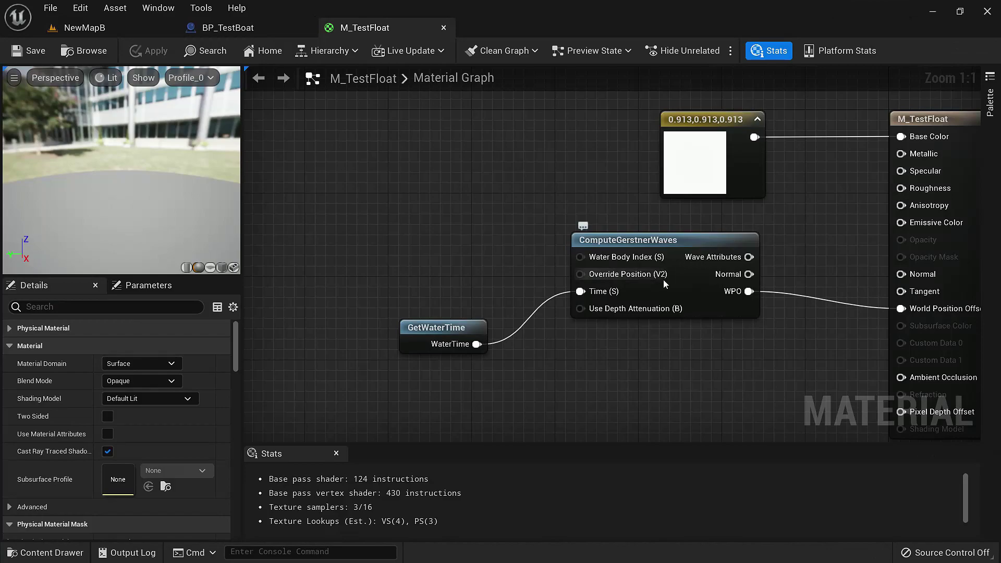
Connect an Actor Position node to the Override Position input of ComputeGerstnerWaves and check the cube's motion in NewMapB.
right_click(430, 241)
right_click(347, 203)
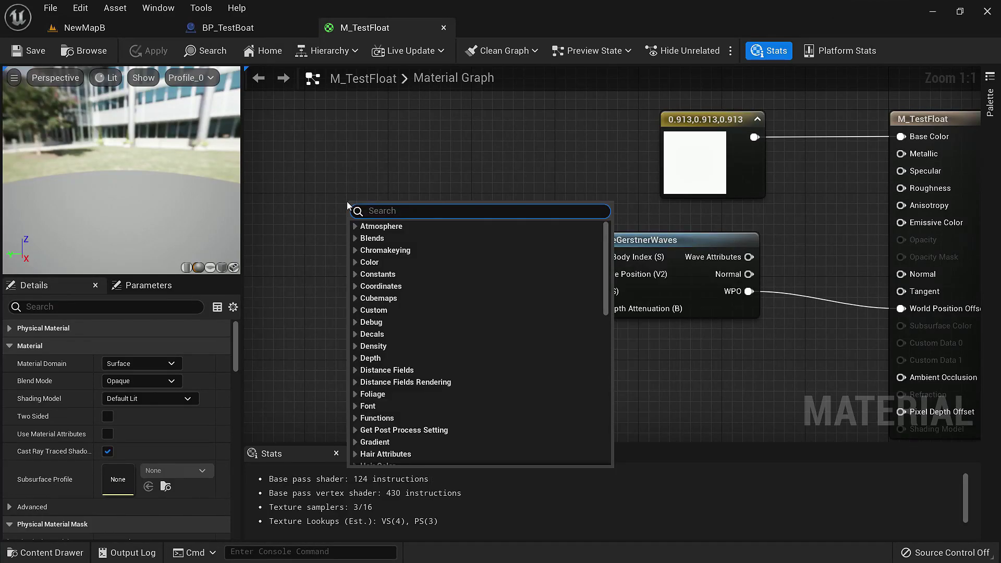
type("actor")
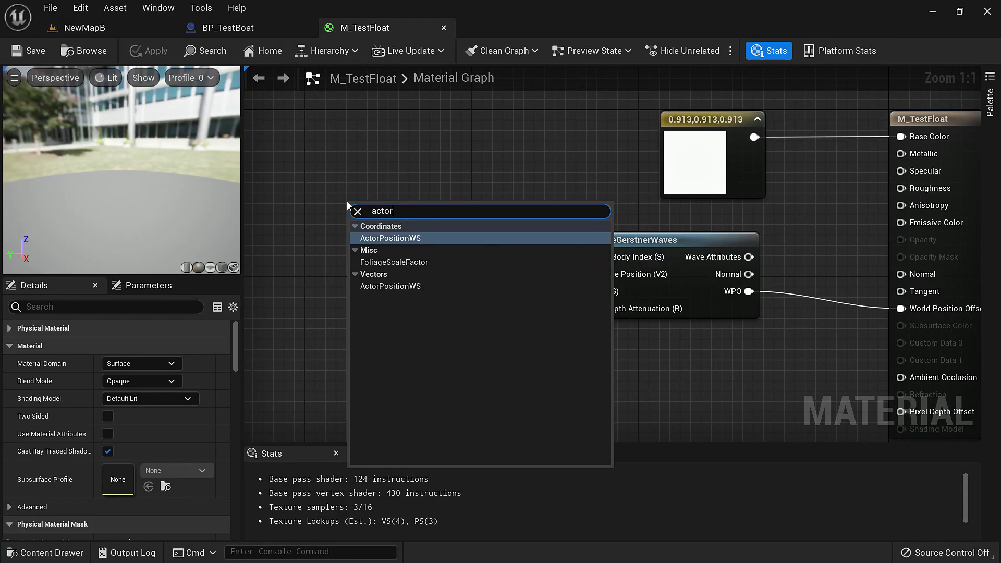
key("Return")
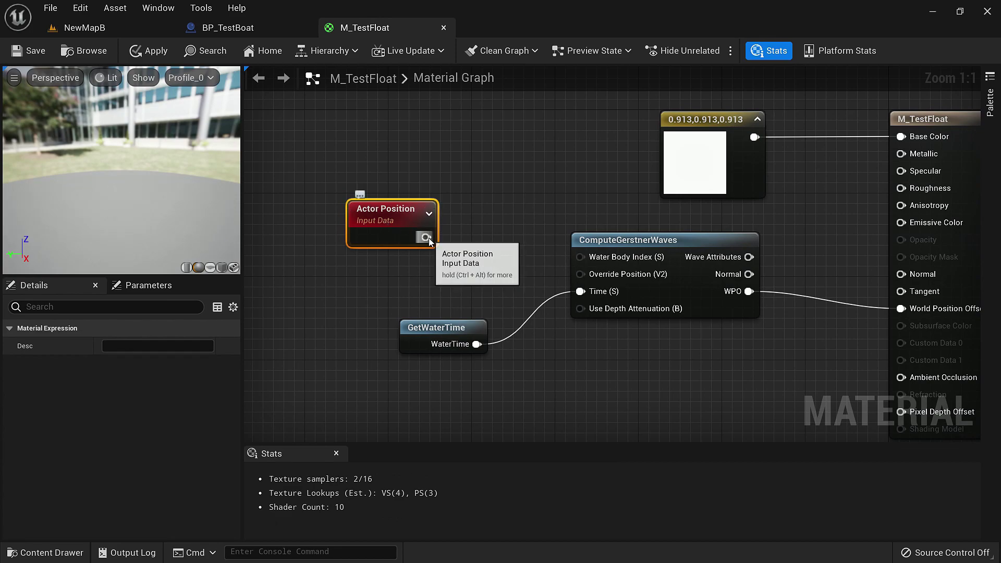
left_click_drag(426, 238, 580, 275)
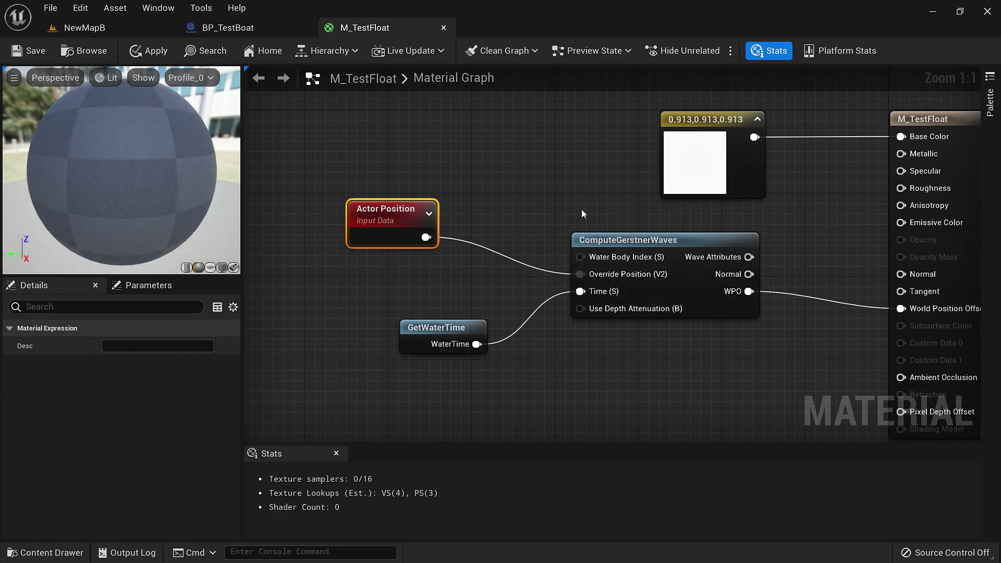
left_click(84, 28)
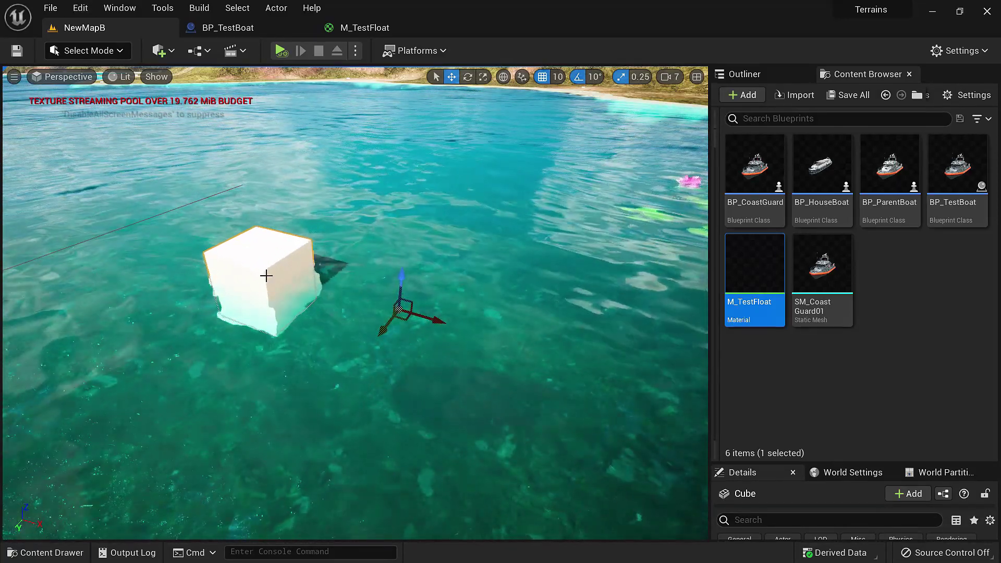
left_click(365, 27)
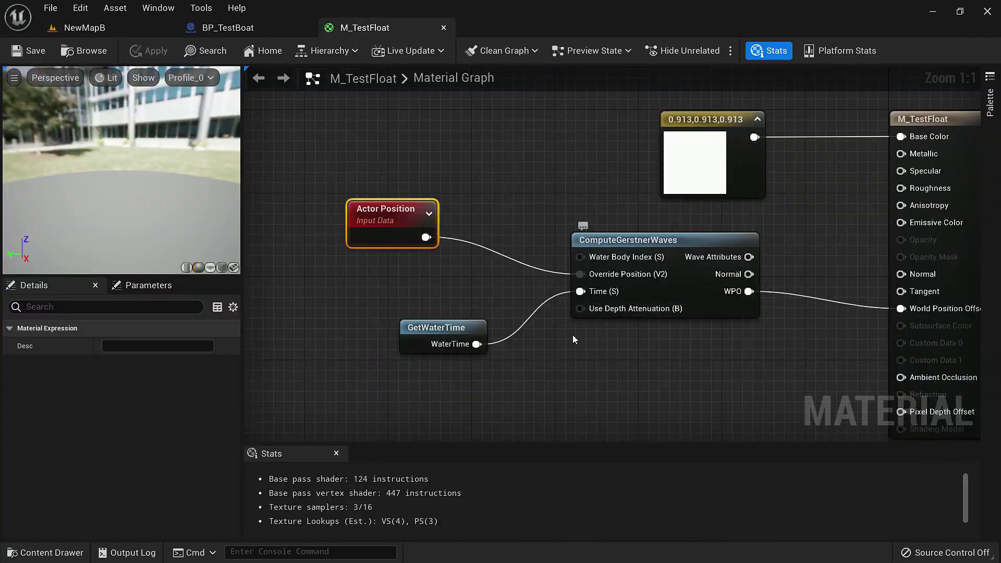
Bring Actor Position closer to ComputeGerstnerWaves and shift the whole wave node group away from the material output.
left_click_drag(389, 211, 763, 379)
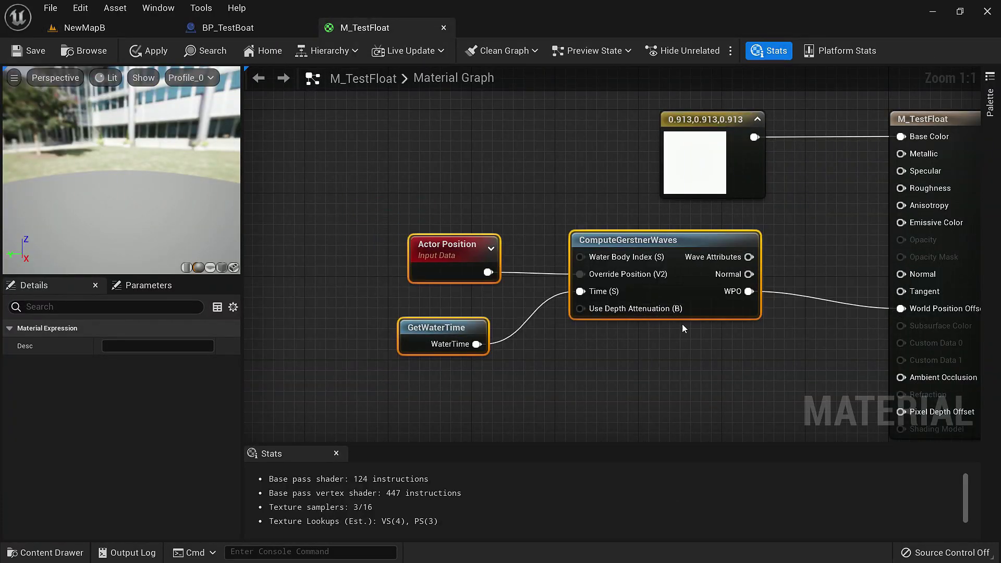
left_click_drag(693, 312, 416, 327)
right_click_drag(561, 412, 542, 355)
left_click(649, 364)
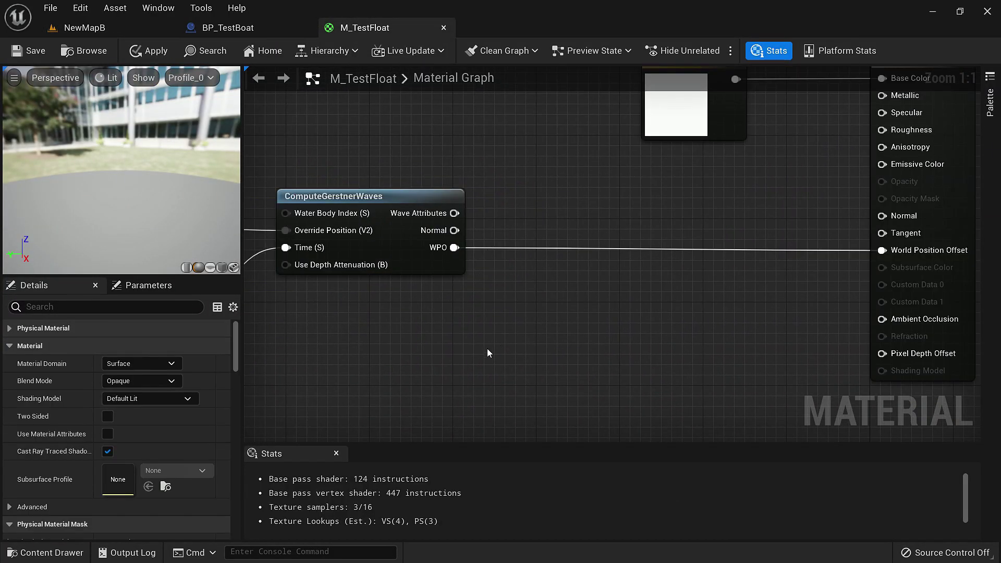
Insert a Multiply node between the WPO output of ComputeGerstnerWaves and World Position Offset, using its A input.
right_click(567, 310)
type("mu")
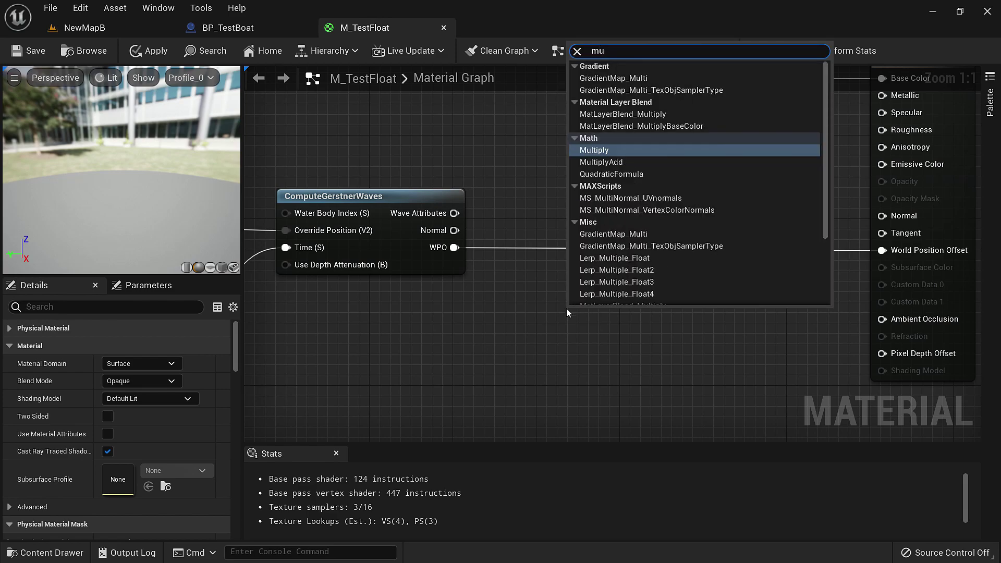
key("Return")
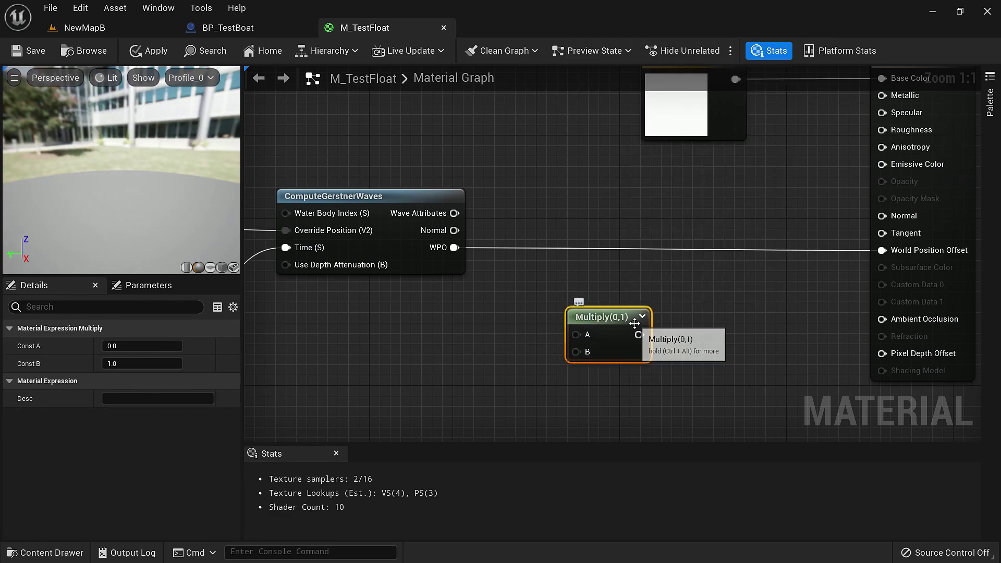
left_click_drag(635, 323, 647, 234)
left_click_drag(454, 248, 588, 246)
left_click_drag(646, 247, 887, 251)
Add a scalar parameter named Float Amount and connect it to the B input of the Multiply node.
left_click(465, 347)
left_click(465, 351)
left_click(493, 320)
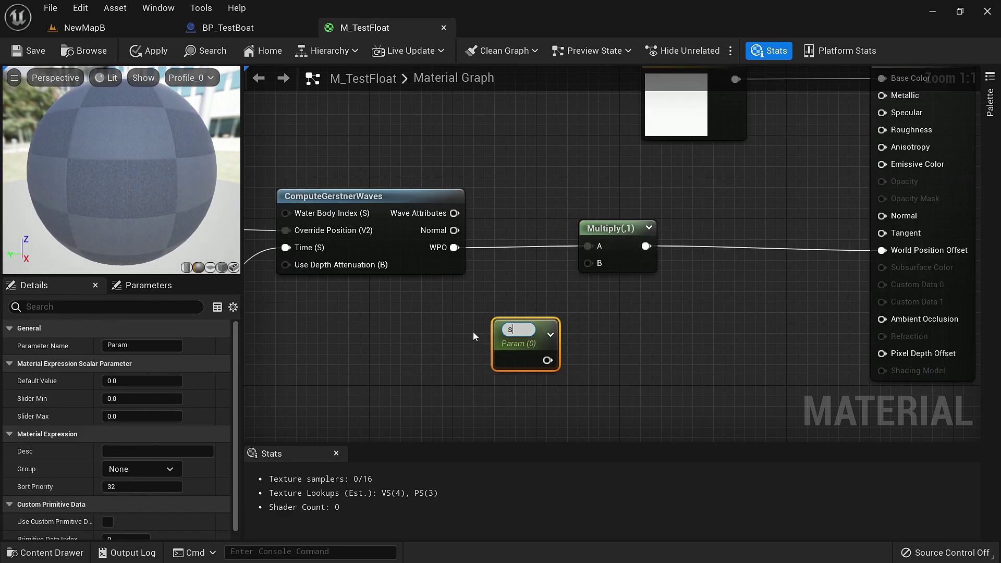
type("Float Amou")
type("nt")
key("Return")
left_click_drag(568, 356, 589, 263)
Undock the M_TestFloat editor into its own window beside the NewMapB viewport and enlarge it to show the graph.
left_click_drag(387, 30, 620, 127)
left_click_drag(756, 127, 714, 30)
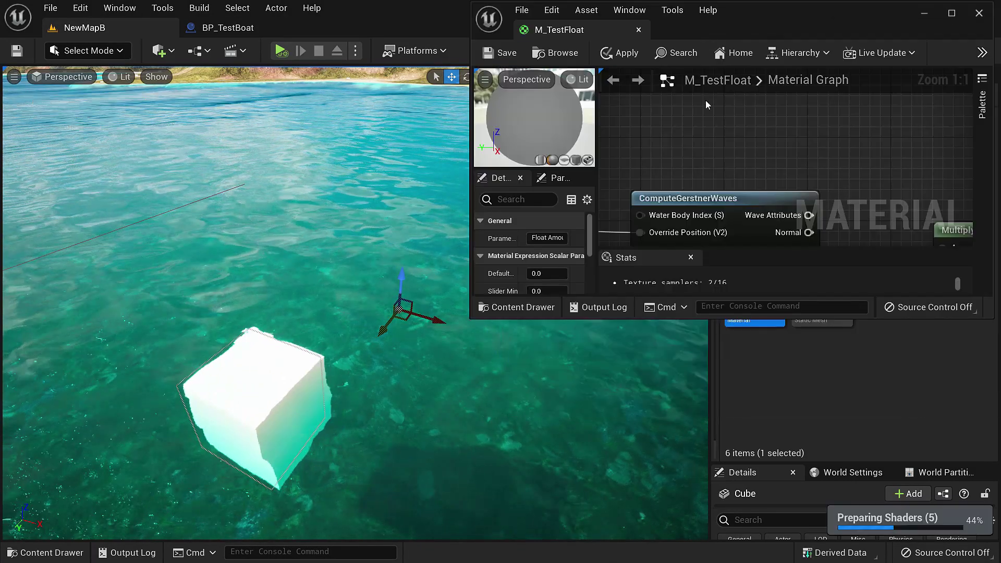
left_click(787, 306)
left_click_drag(787, 318, 787, 502)
right_click_drag(925, 288, 888, 251)
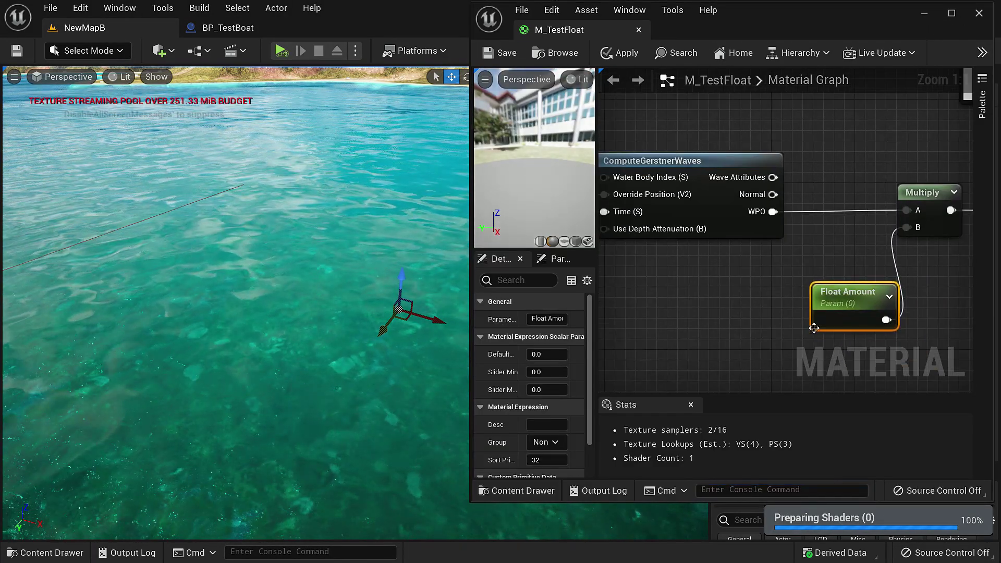
Set the default value of Float Amount to 1, save the material and check the cube's motion in the viewport.
left_click(560, 354)
type("1")
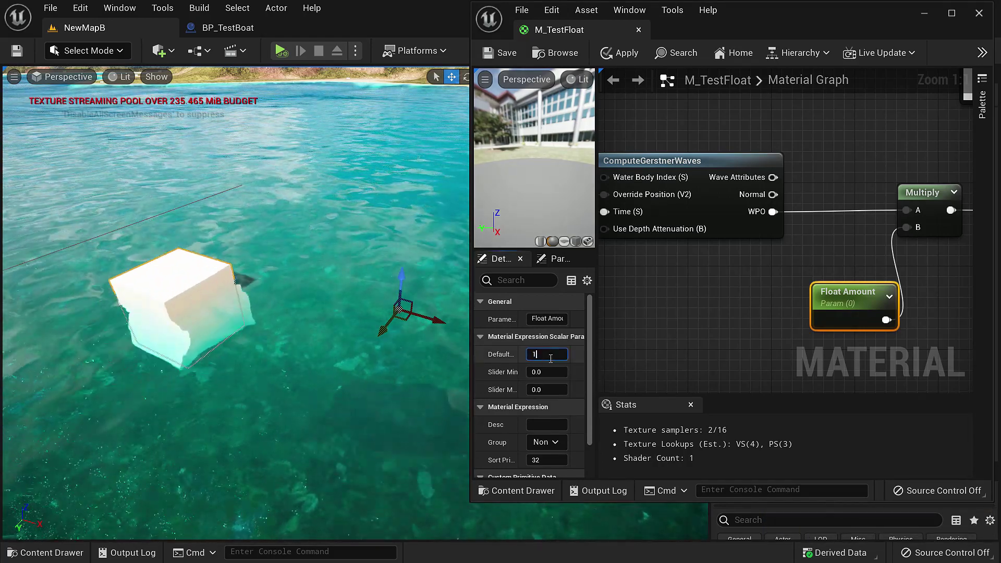
key("Return")
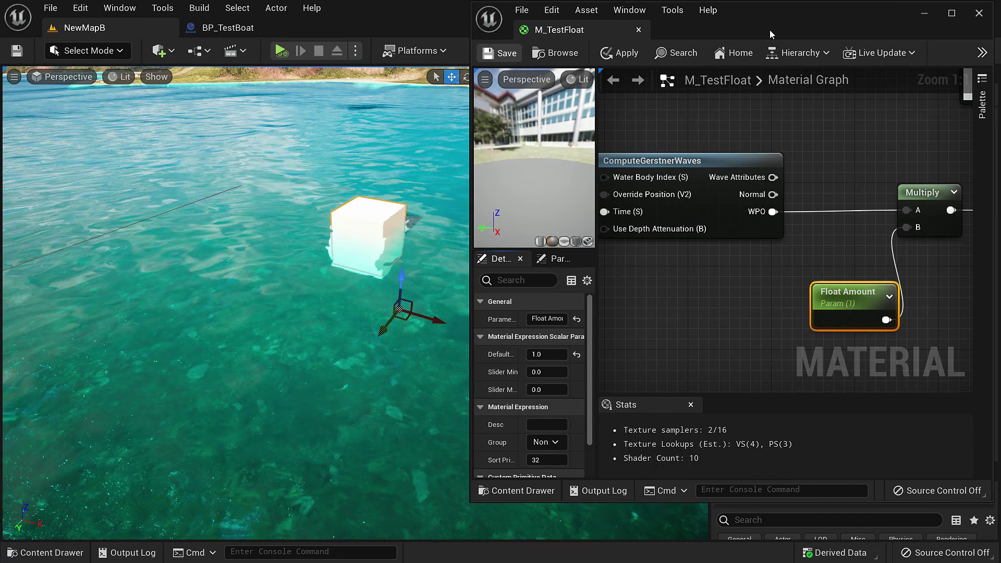
left_click_drag(764, 29, 789, 37)
right_click_drag(248, 282, 318, 308)
Set the default value of Float Amount to 0.2 and check the cube's motion on the water in NewMapB.
left_click(571, 362)
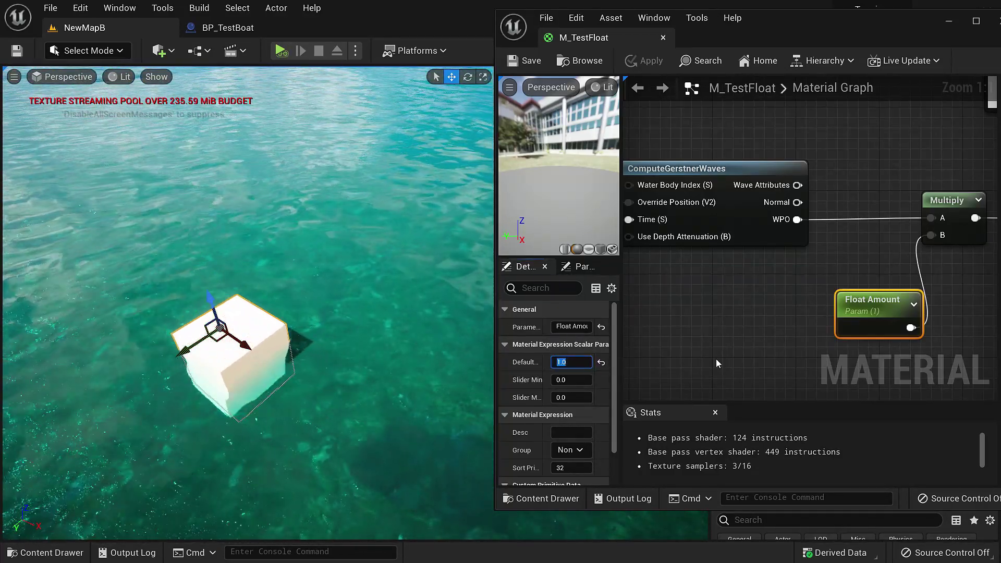
type("0.2")
key("Return")
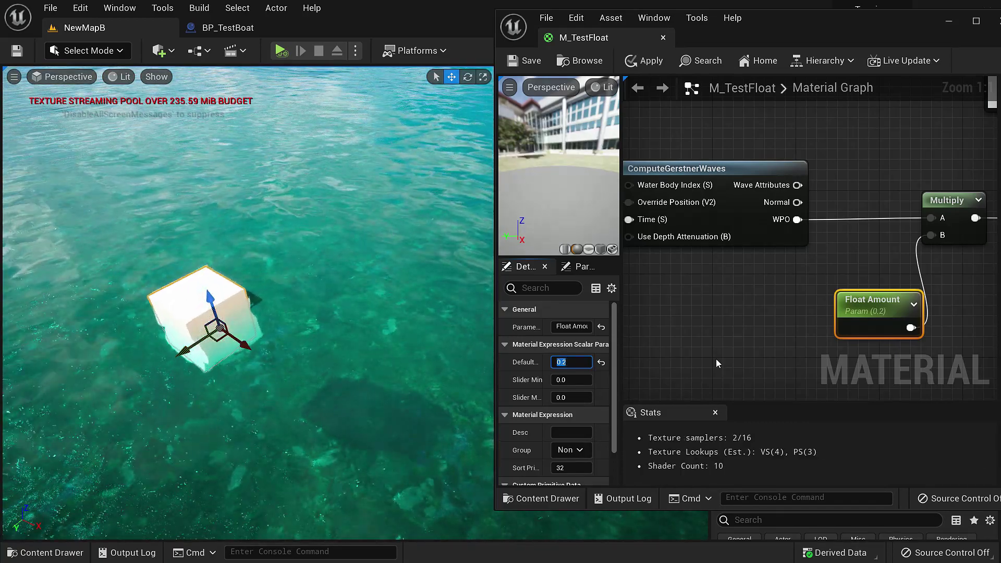
right_click_drag(334, 292, 292, 261)
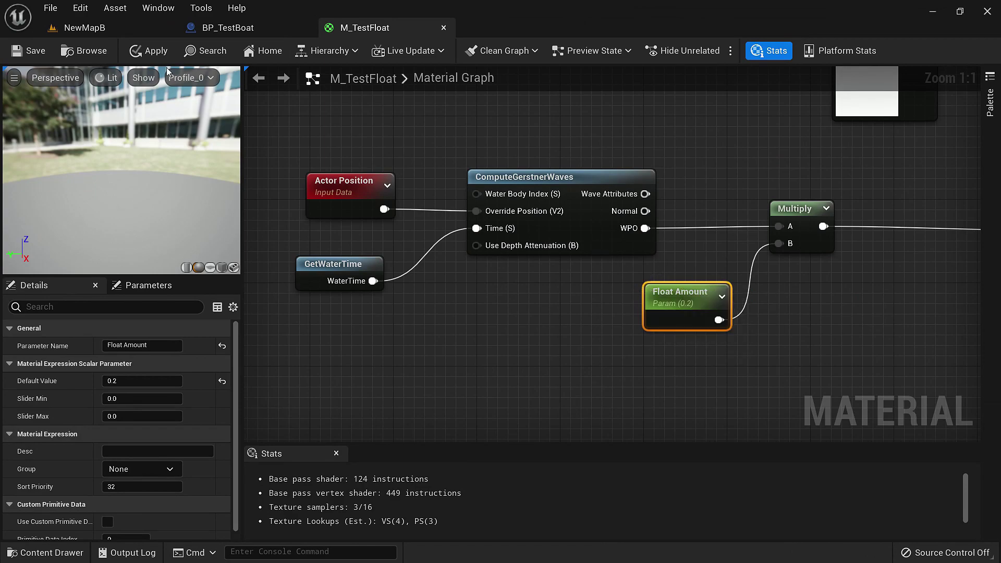
left_click(83, 27)
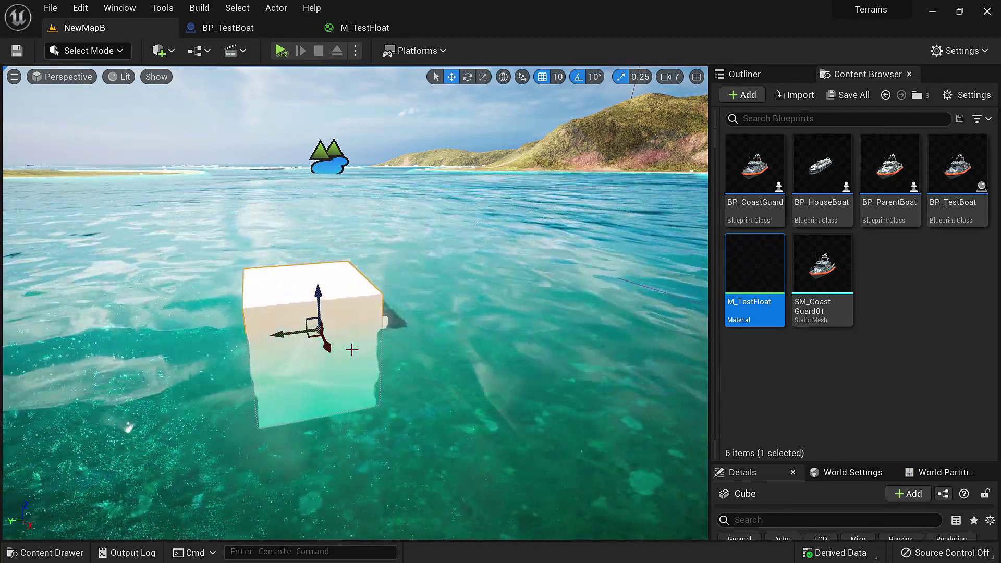
left_click(353, 32)
Replace the Actor Position node with Absolute World Position connected to the Override Position input of ComputeGerstnerWaves.
right_click_drag(384, 226, 476, 309)
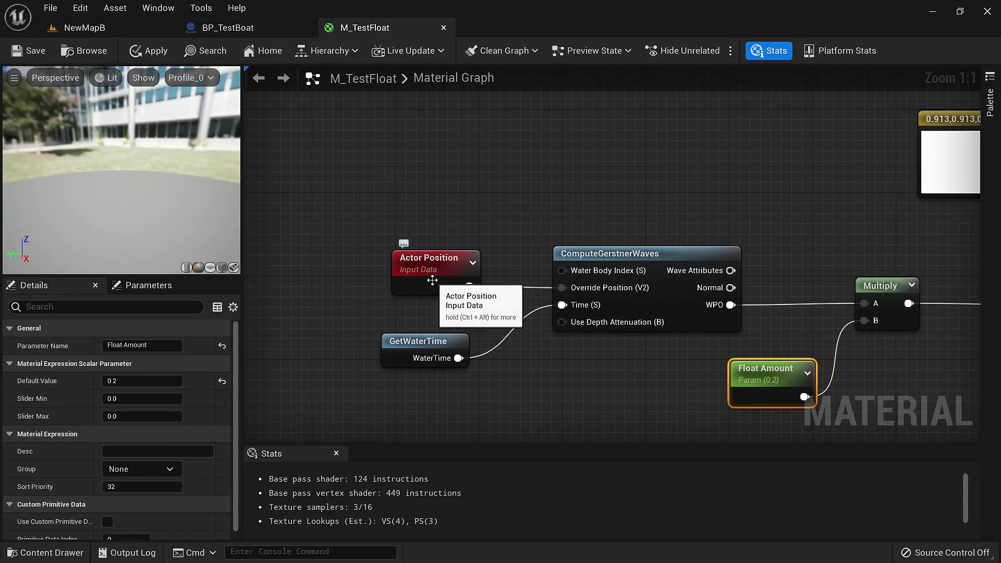
left_click_drag(430, 269, 436, 213)
right_click_drag(474, 285, 534, 331)
key("Delete")
right_click(436, 259)
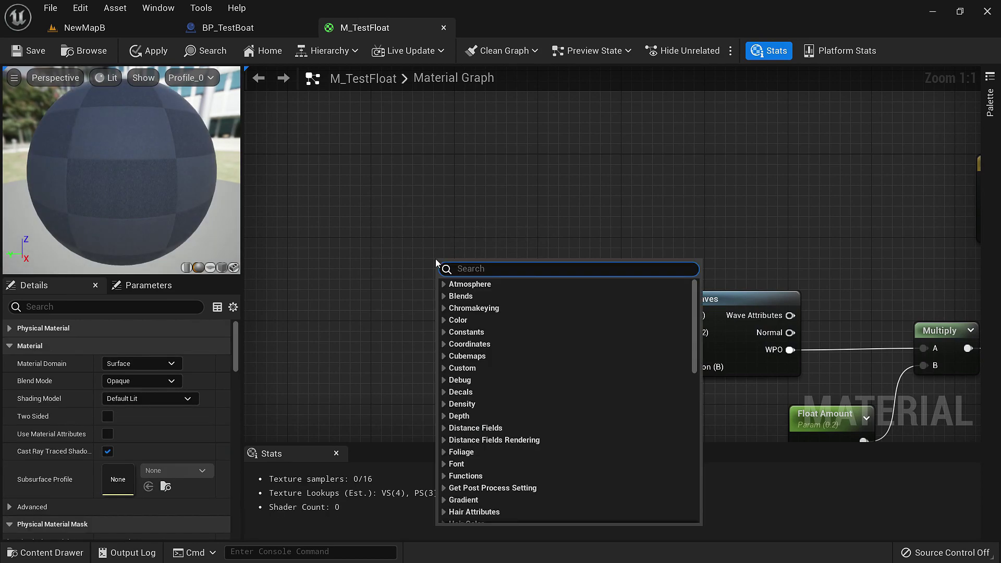
type("worl")
key("Return")
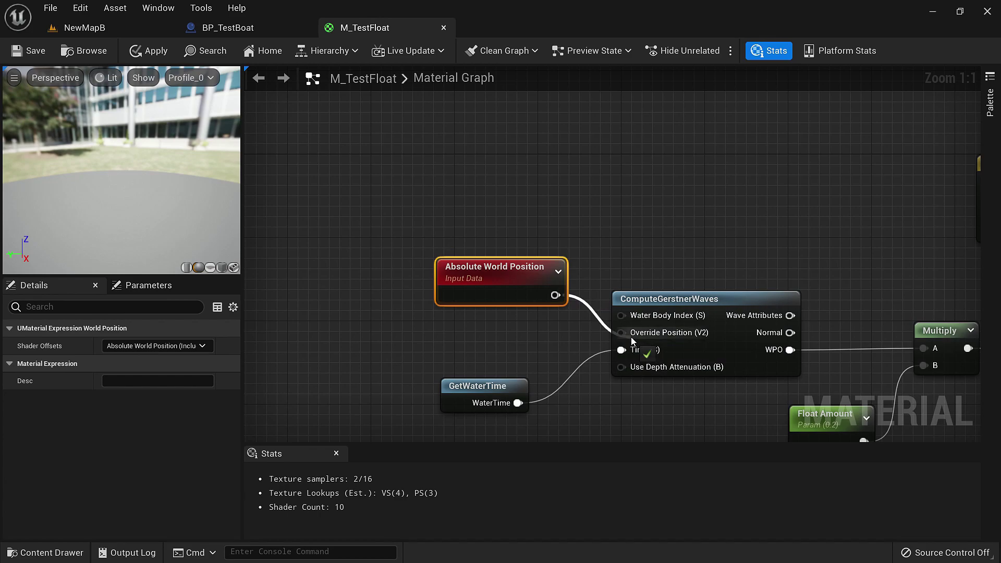
left_click_drag(632, 342, 629, 337)
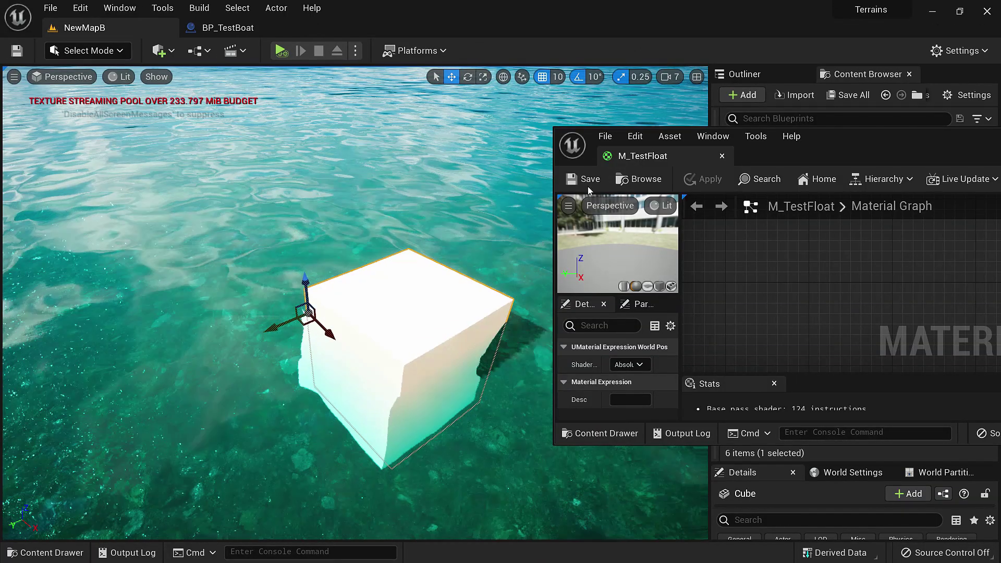
Set the default value of Float Amount to 1 and check how the cube deforms with the waves.
scroll(802, 317, "down", 4)
scroll(804, 292, "up", 5)
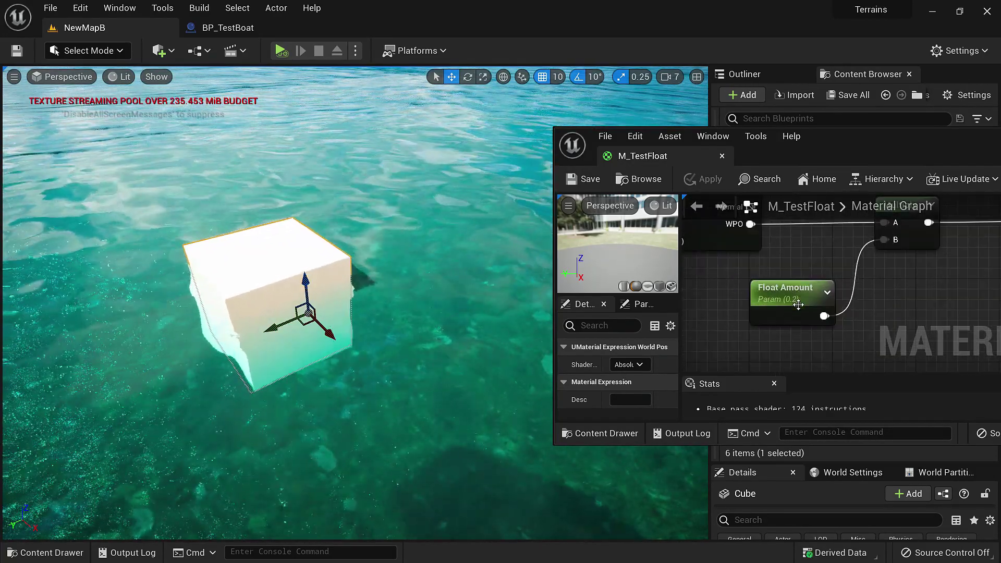
left_click(803, 300)
left_click(631, 399)
type("1")
key("Return")
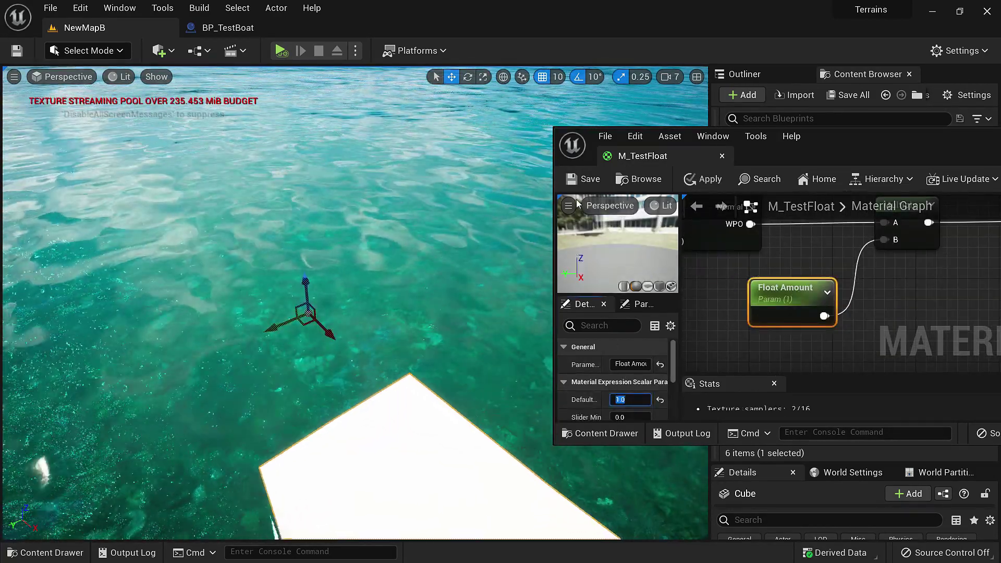
right_click_drag(365, 292, 396, 266)
right_click_drag(429, 304, 429, 386)
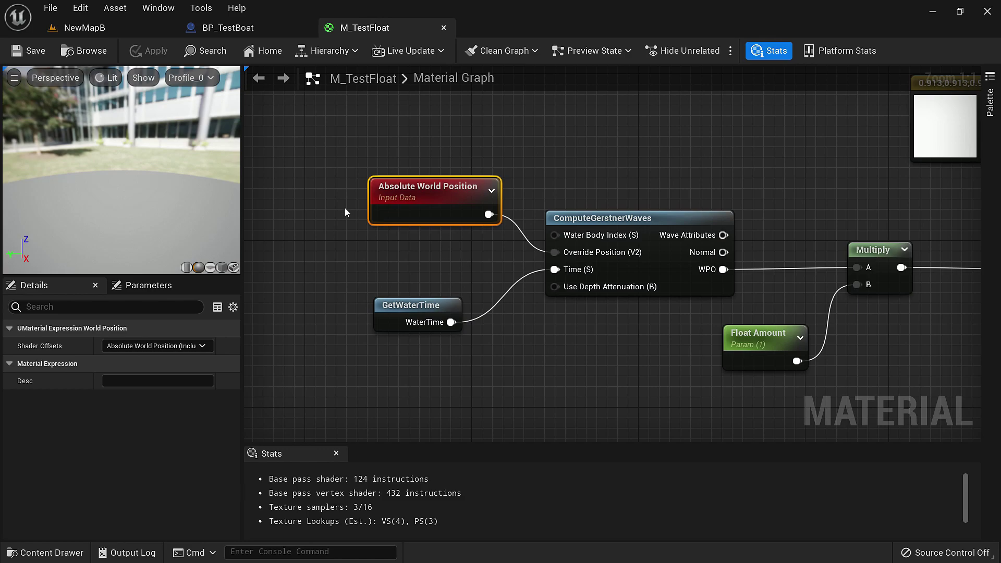
Examine how the cloth and cardboard pieces float on the water in NewMapB.
left_click(85, 28)
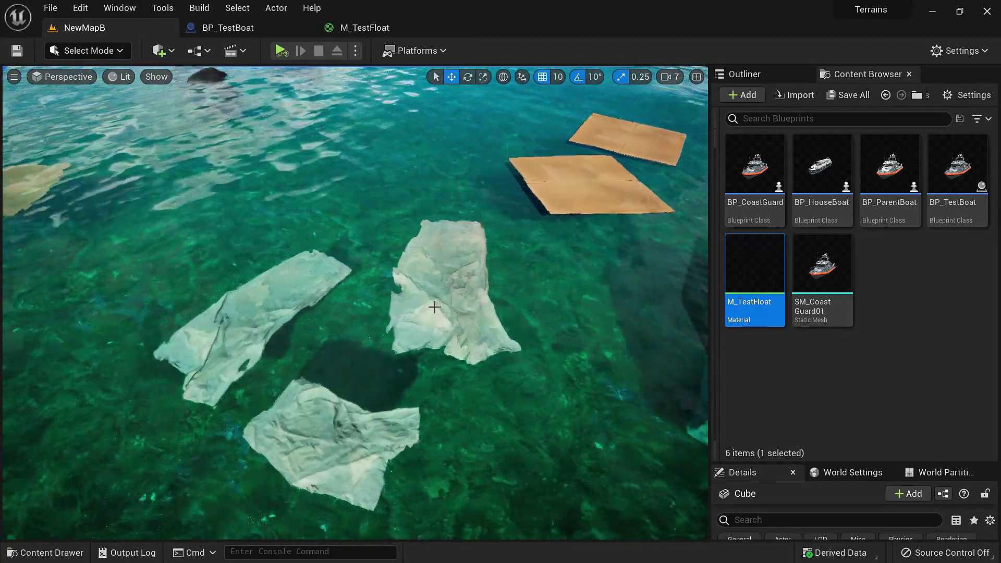
right_click_drag(409, 297, 621, 276)
right_click_drag(114, 274, 114, 273)
right_click_drag(280, 299, 279, 299)
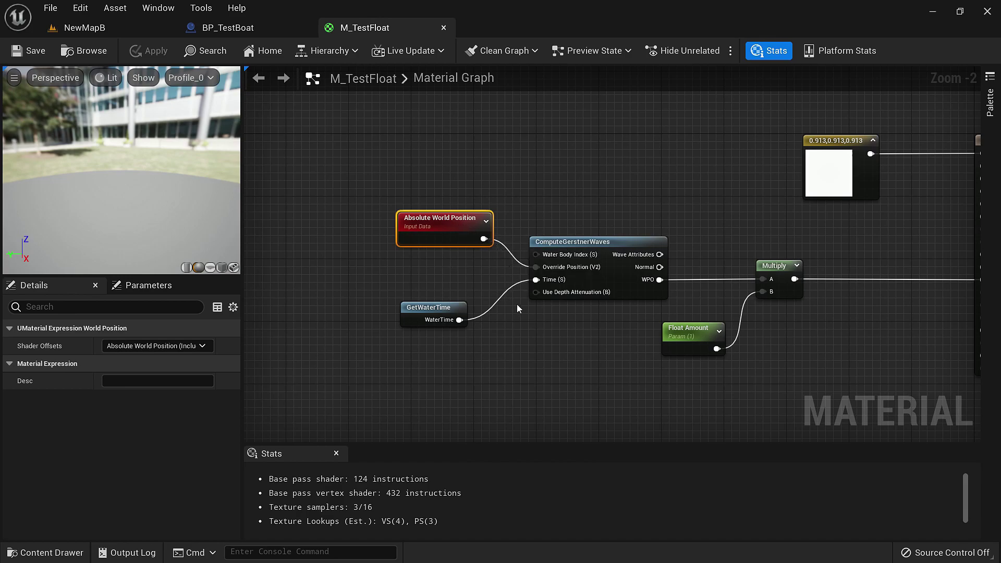
Select the wave nodes through Multiply and move them farther from the material output to free up space.
right_click_drag(518, 308, 523, 300)
left_click_drag(302, 144, 774, 343)
left_click_drag(772, 244, 601, 236)
right_click_drag(559, 283, 690, 261)
left_click_drag(717, 202, 609, 172)
Duplicate the selected wave node group and place the copy below the original.
right_click_drag(554, 313, 591, 272)
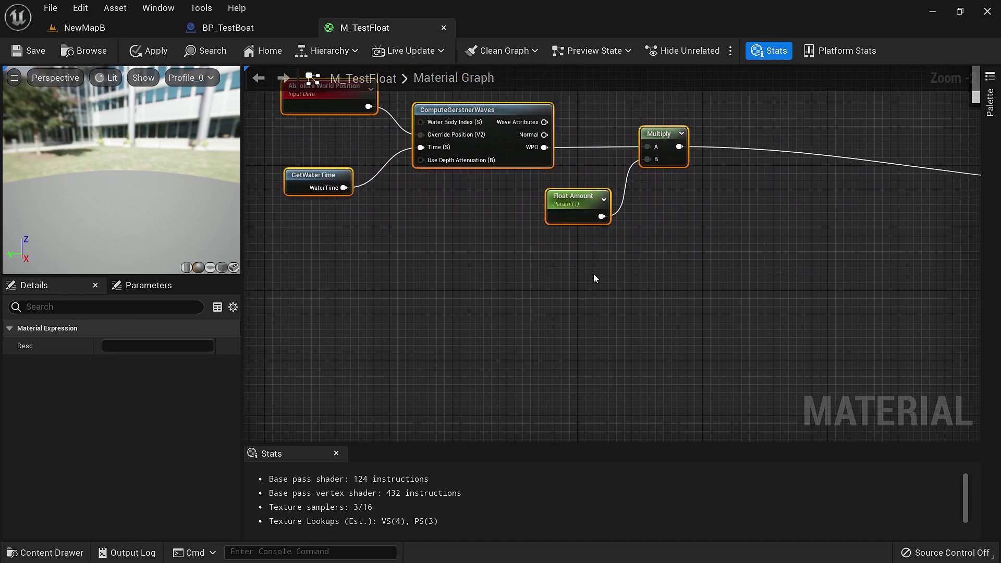
key("ctrl+v")
right_click_drag(579, 311, 595, 282)
left_click(375, 331)
right_click_drag(375, 331, 416, 353)
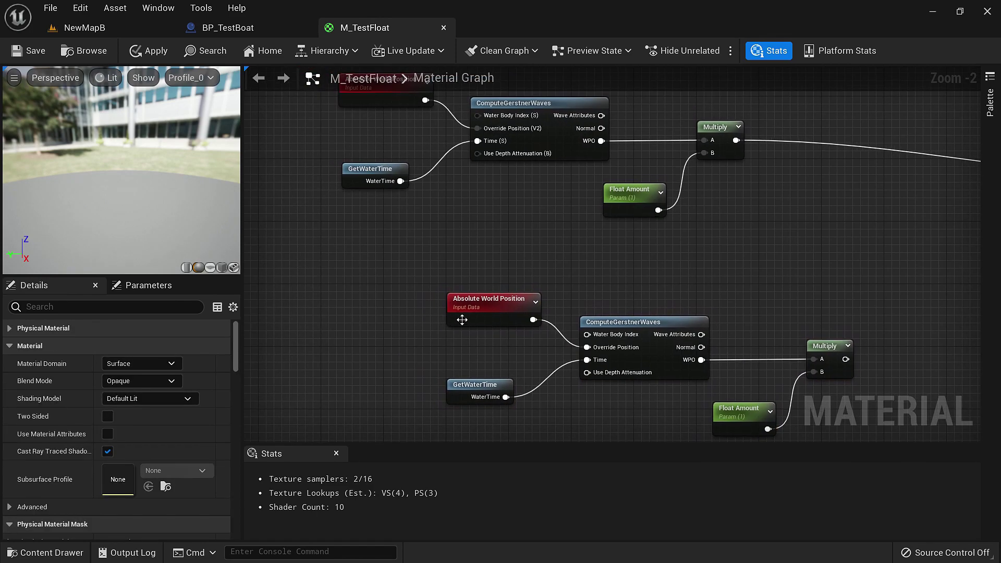
In the copied group, replace Absolute World Position with an Actor Position node connected to Override Position.
left_click(472, 314)
key("Delete")
right_click(469, 317)
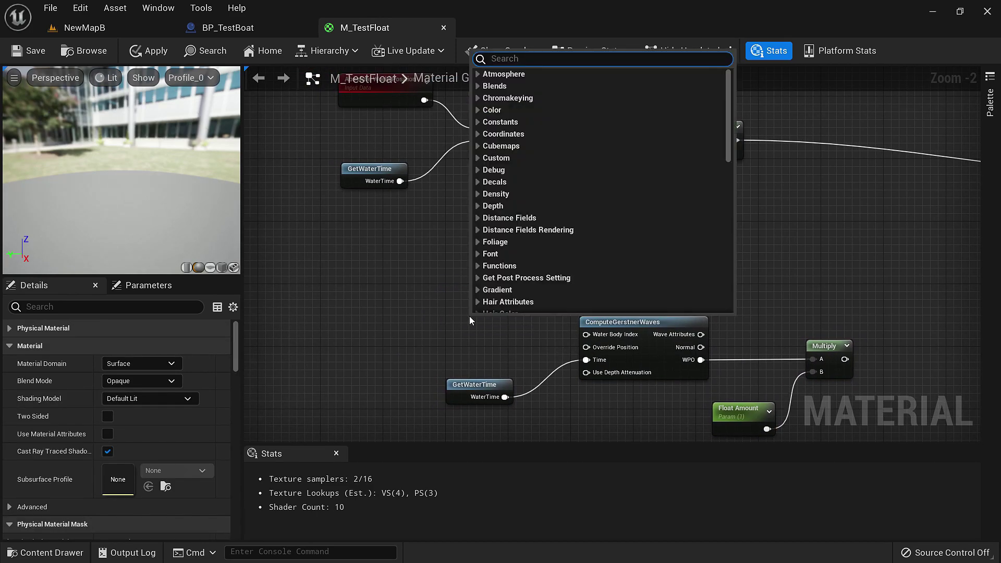
type("actor")
key("Return")
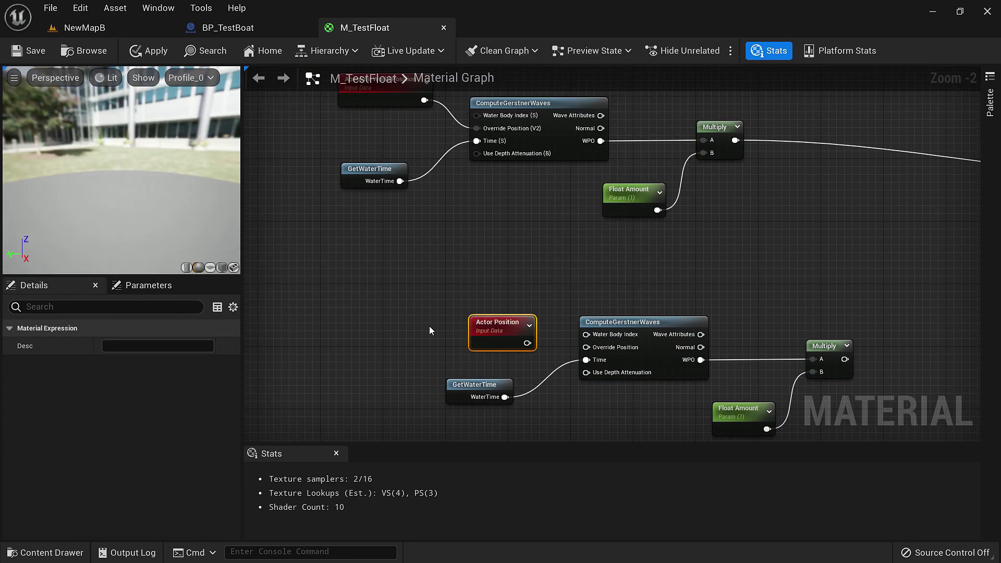
left_click_drag(528, 344, 592, 348)
scroll(599, 334, "down", 1)
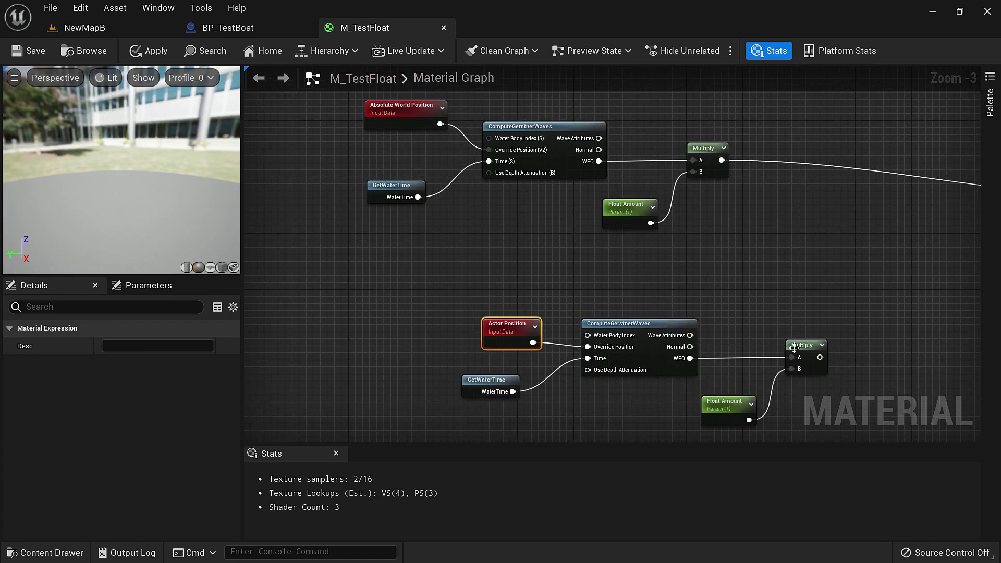
Rename the copied group's scalar parameter to Normal Float Amount.
scroll(645, 403, "up", 2)
left_click(727, 407)
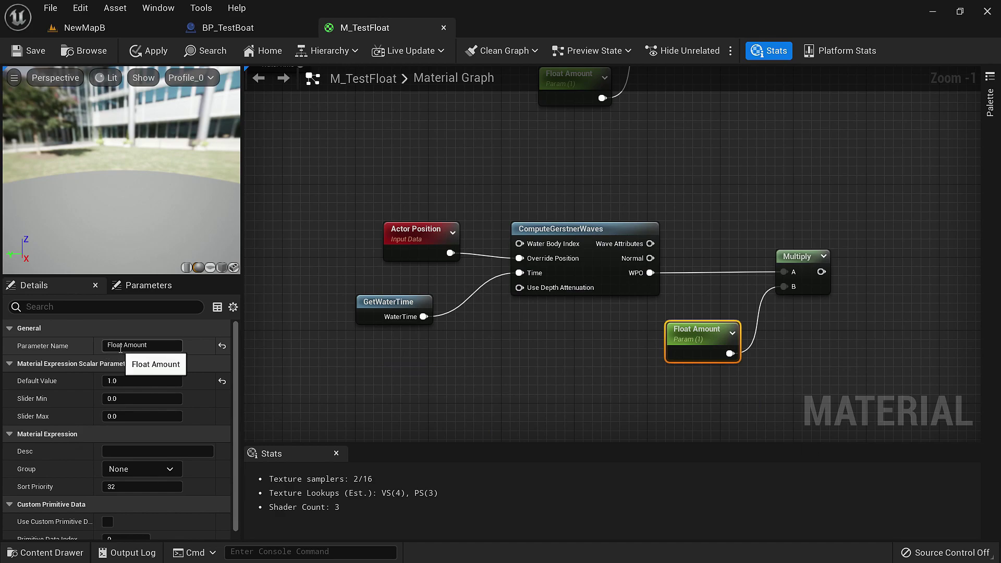
key("Home")
type("Normal")
key("Return")
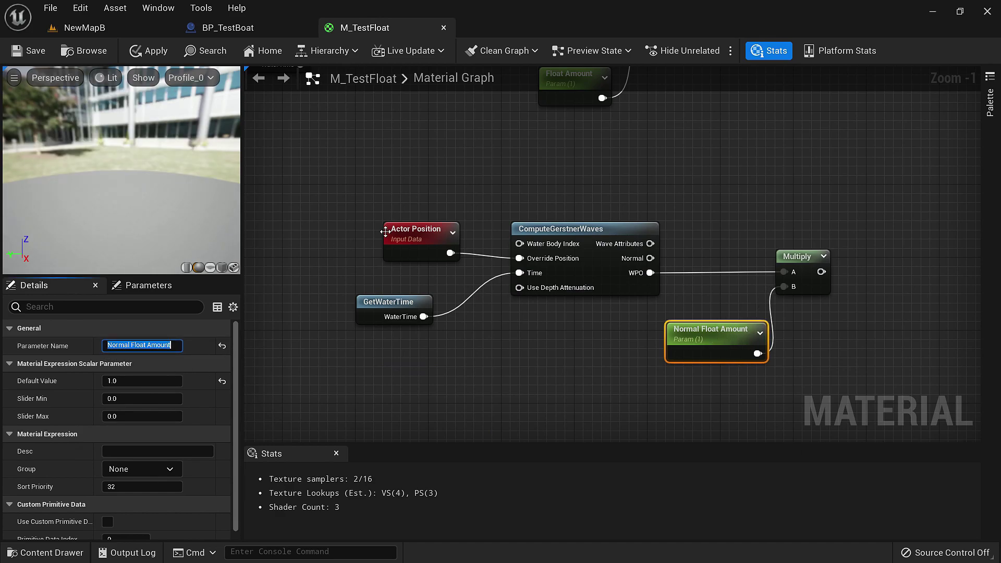
Rename the scalar parameter in the Absolute World Position group to Cloth Float Amount.
scroll(380, 233, "down", 3)
right_click_drag(358, 154, 437, 251)
scroll(402, 236, "up", 3)
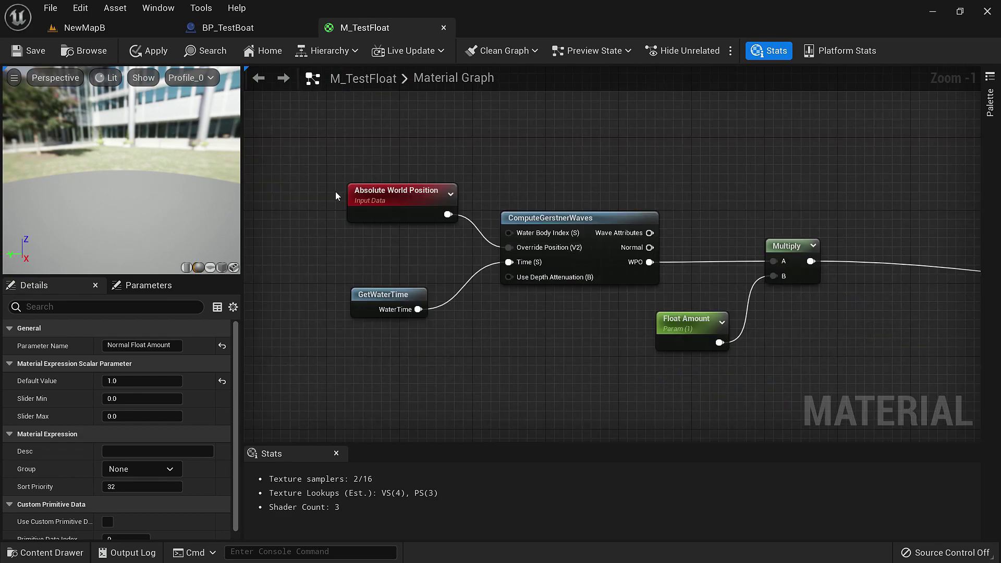
left_click(688, 326)
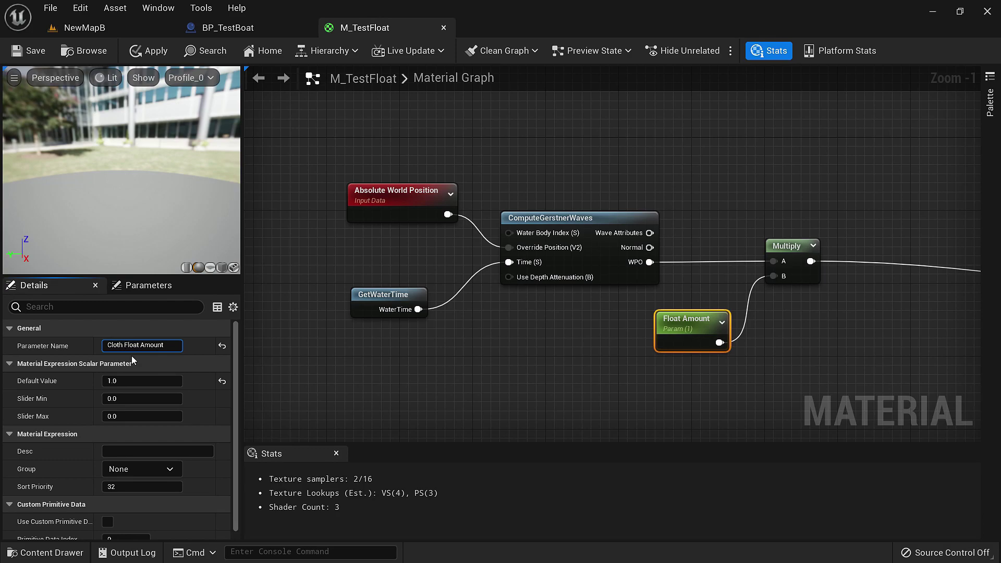
left_click(616, 319)
Select the Actor Position node group and align it beneath the Absolute World Position group.
scroll(616, 319, "down", 2)
right_click_drag(655, 375, 585, 247)
left_click_drag(775, 395, 778, 395)
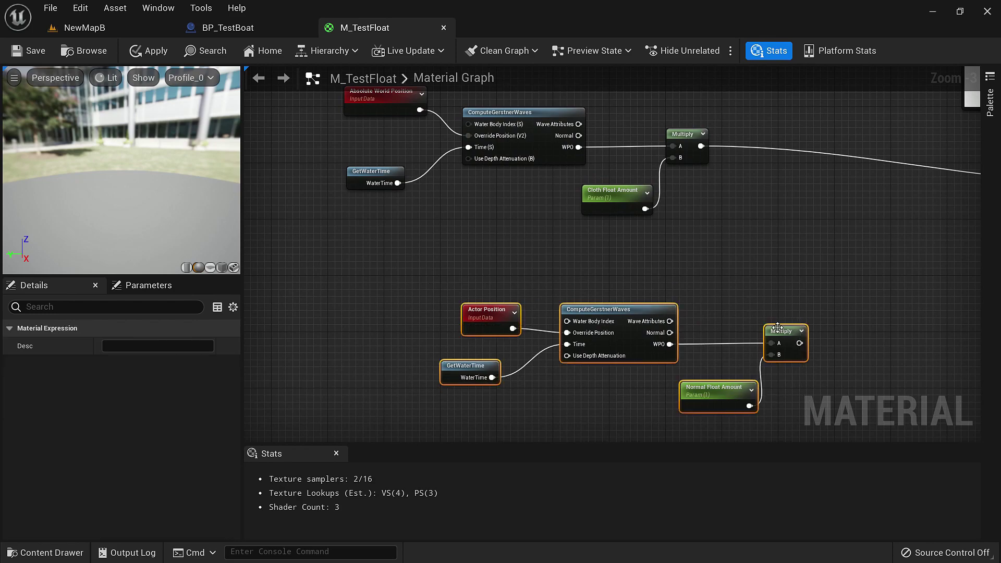
left_click_drag(788, 336, 714, 356)
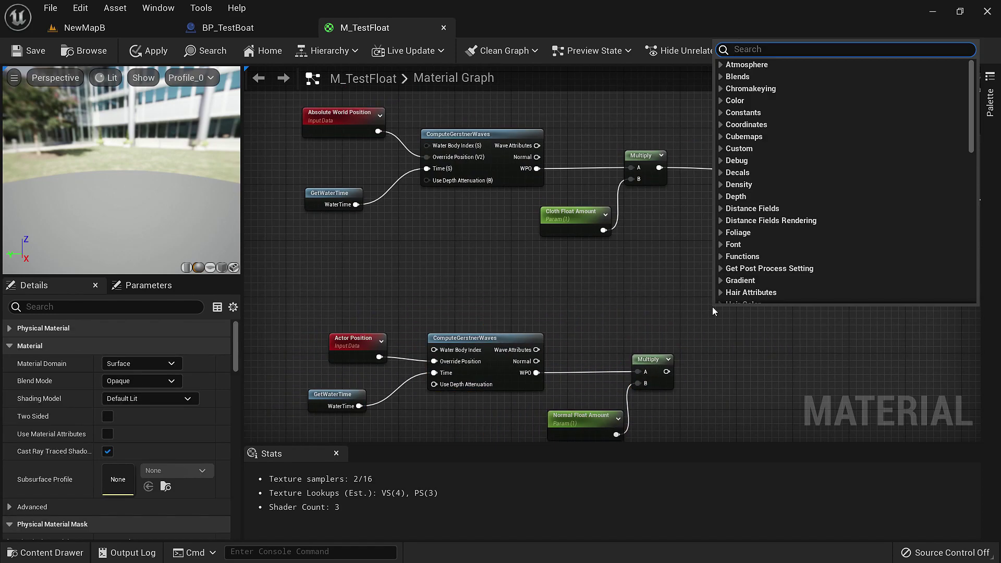
Add a Static Bool Parameter node and place it just above the Multiply node of the Actor Position group.
type("bool p")
key("Return")
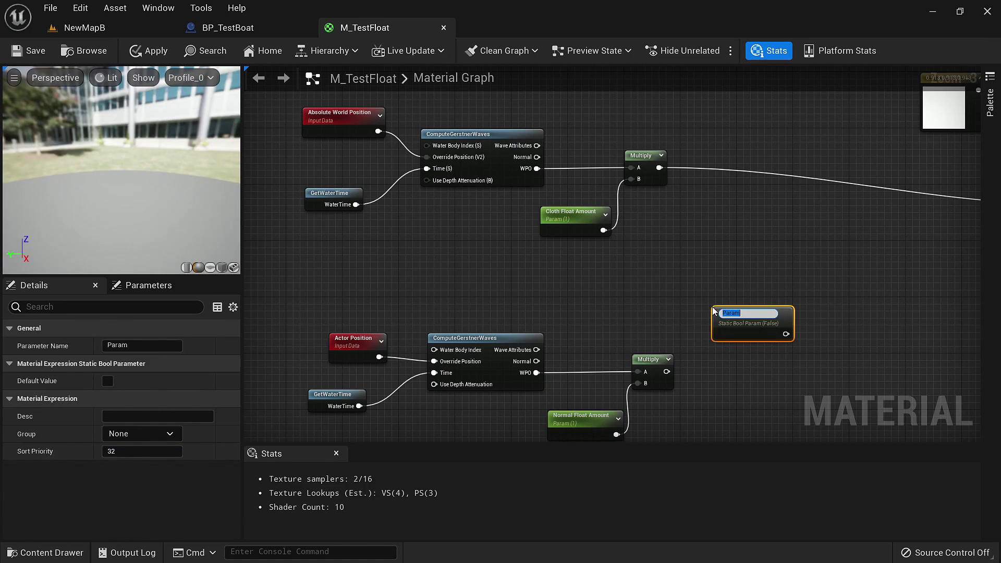
scroll(760, 328, "up", 2)
scroll(759, 335, "down", 2)
right_click_drag(760, 336, 731, 265)
left_click_drag(719, 243, 666, 296)
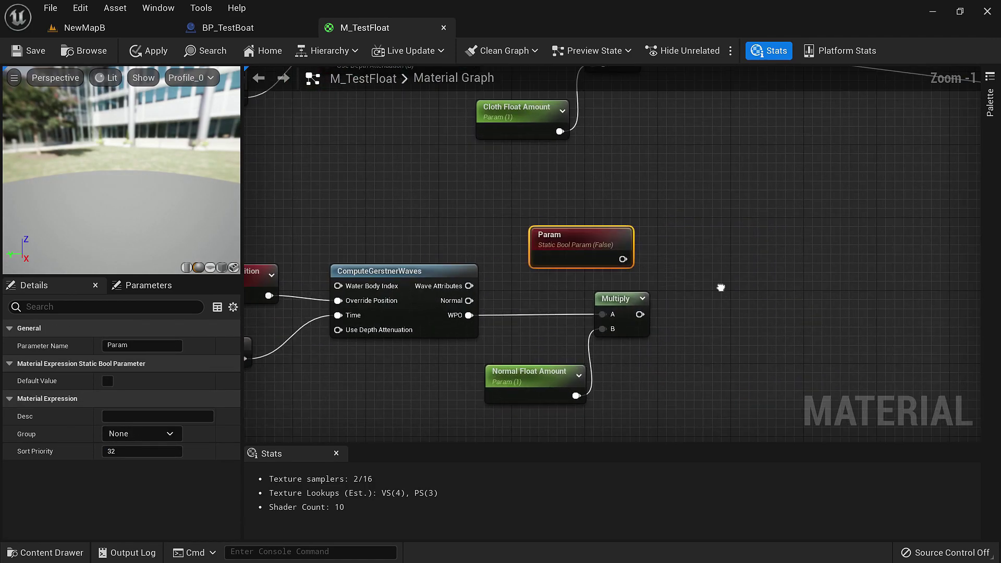
Add a Static Switch node beside the two wave groups and connect the cloth group's Multiply output to its True input.
right_click(721, 287)
type("stati")
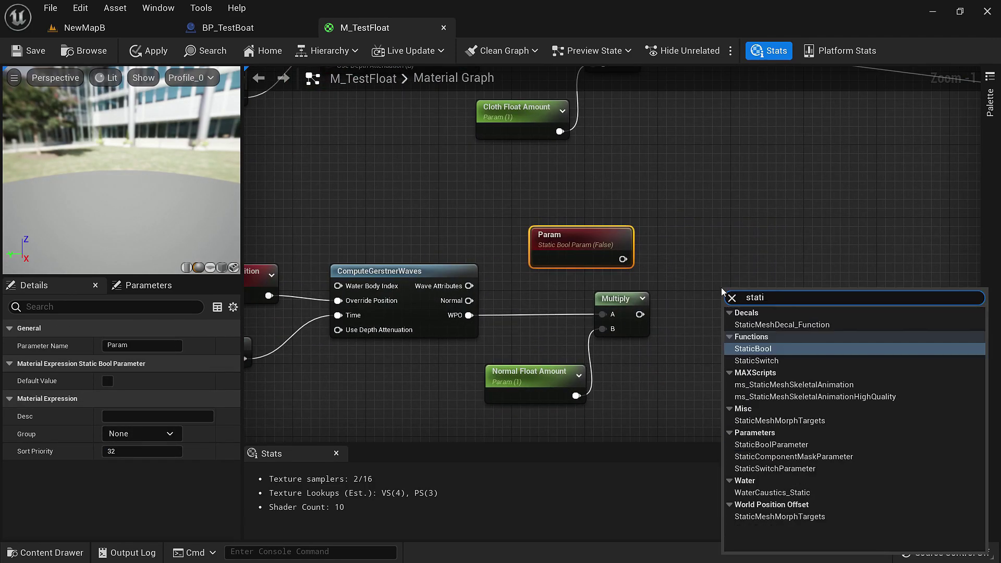
key("Down")
key("Return")
scroll(714, 293, "up", 1)
left_click_drag(749, 296, 760, 187)
scroll(760, 188, "down", 3)
right_click_drag(760, 188, 713, 299)
left_click_drag(617, 182, 701, 309)
scroll(672, 343, "up", 3)
scroll(681, 253, "down", 1)
Connect the Static Bool Parameter to the switch's Value input, name it Use Cloth Floating?, and tidy both nodes' placement.
left_click_drag(596, 331, 711, 315)
left_click_drag(561, 313, 567, 268)
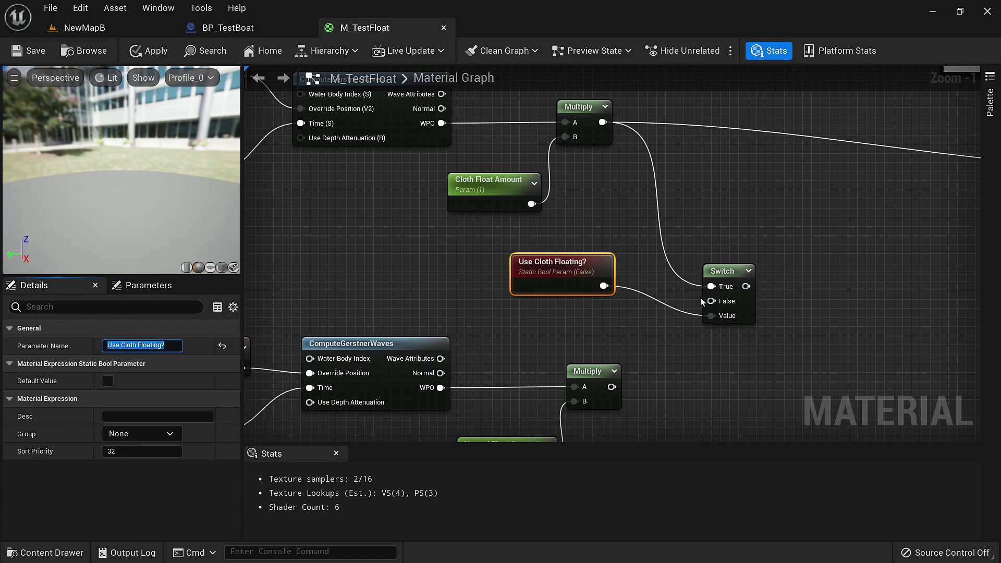
left_click_drag(723, 294, 748, 254)
scroll(720, 240, "down", 3)
right_click_drag(433, 222, 454, 298)
scroll(586, 299, "up", 1)
right_click_drag(633, 314, 540, 311)
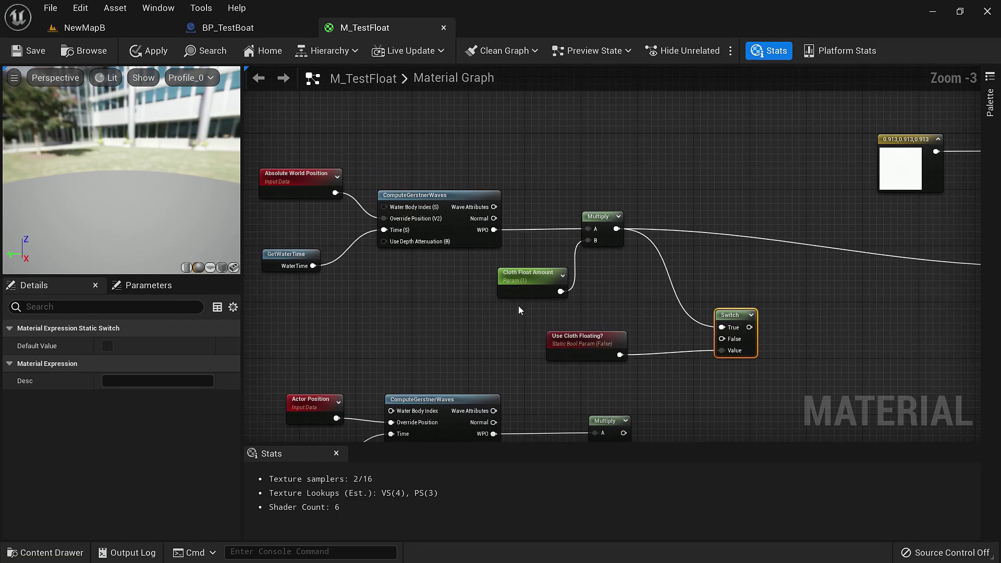
scroll(630, 351, "up", 2)
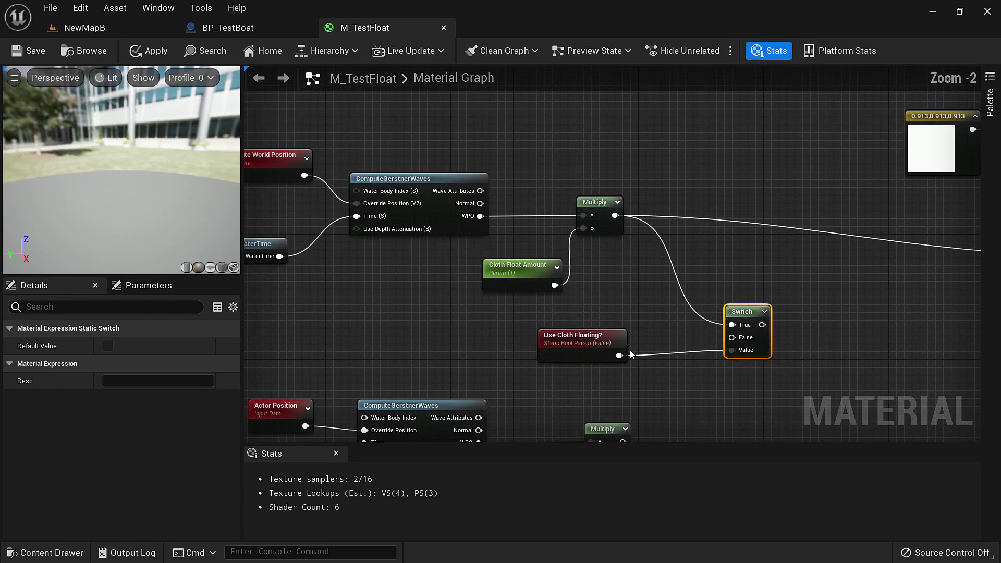
Add a Constant node with value 0 and connect it to the switch's False input.
left_click(569, 355)
left_click(656, 314)
left_click(656, 298)
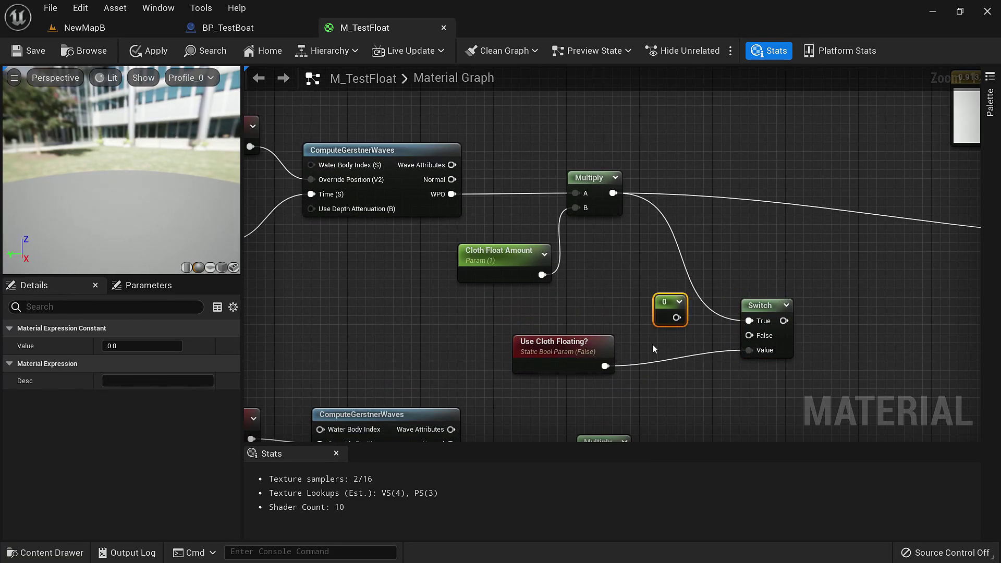
left_click_drag(761, 339, 761, 340)
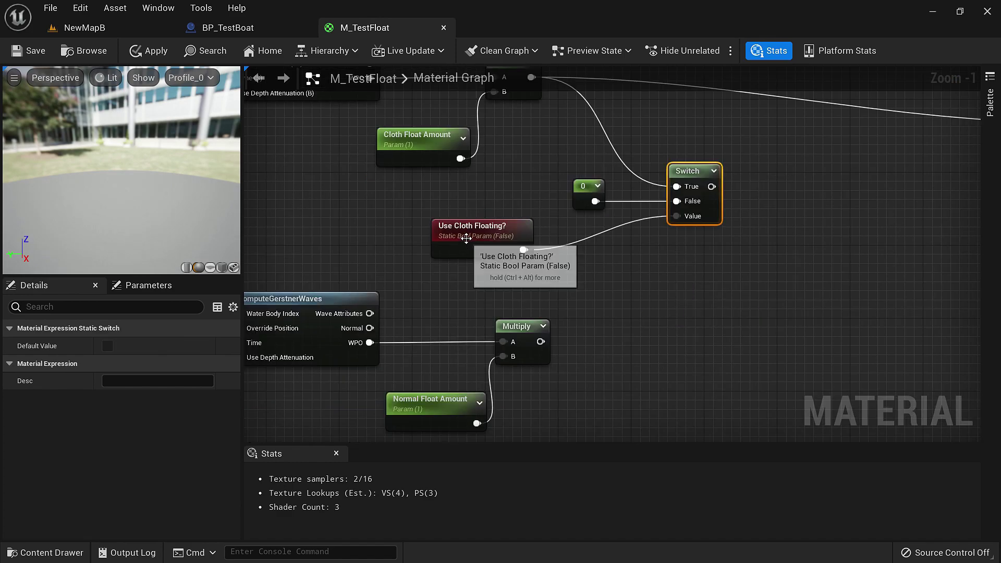
Duplicate the Use Cloth Floating? and Switch nodes, wiring the normal group's Multiply to the copy's True and the first switch to False.
left_click(465, 238, "ctrl")
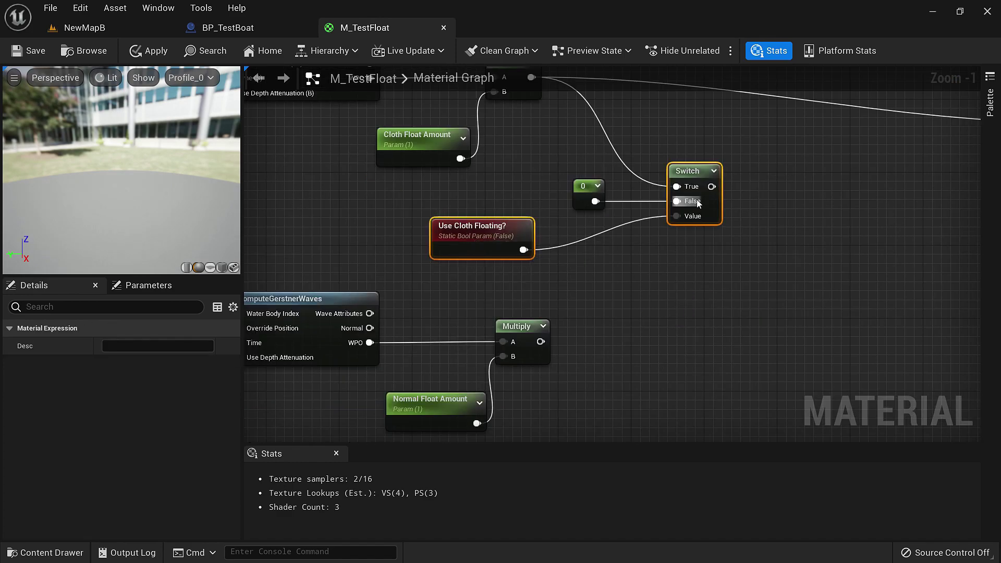
key("ctrl+v")
left_click_drag(829, 264, 830, 269)
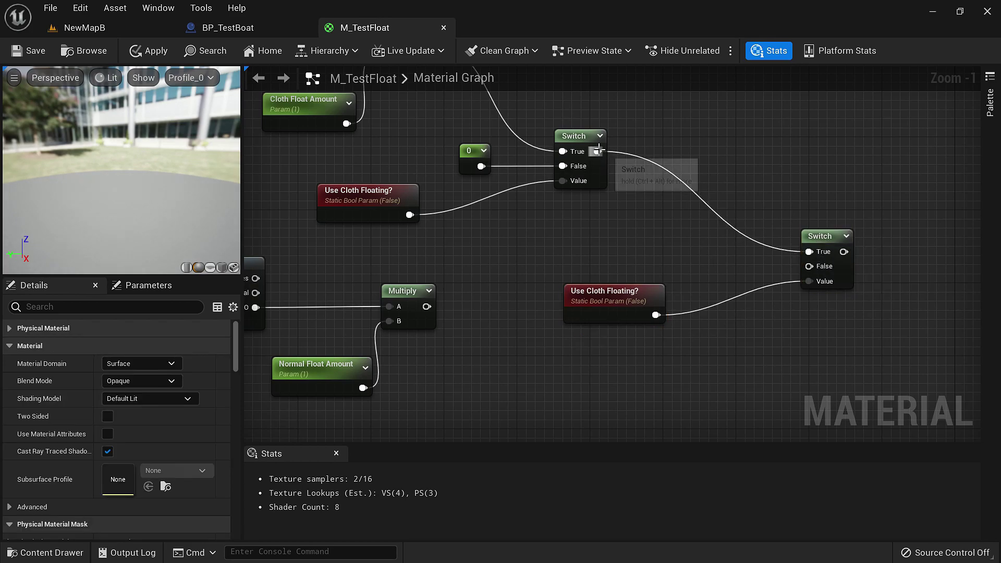
left_click_drag(598, 152, 816, 267)
left_click_drag(427, 307, 835, 240)
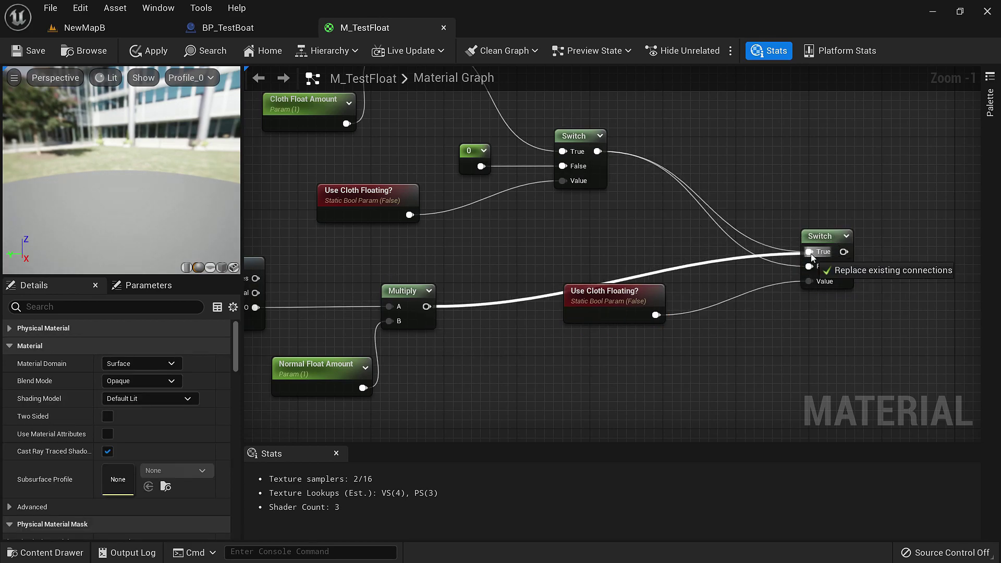
Place the duplicated bool parameter below the second switch and rename it Use Normal Floating?
left_click_drag(635, 317, 726, 345)
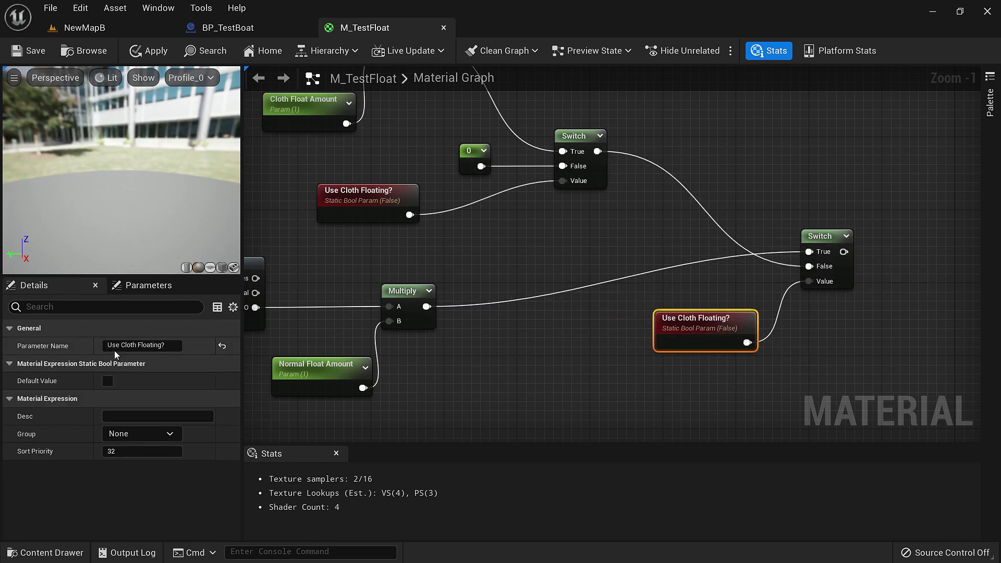
key("BackSpace")
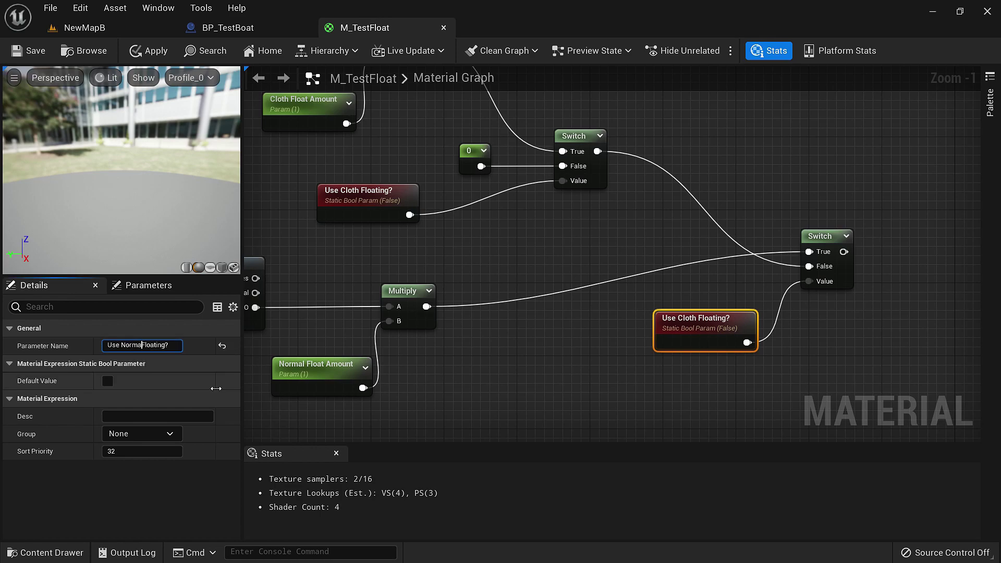
key("Home")
Connect the second switch's output to the World Position Offset input of M_TestFloat.
left_click_drag(491, 421, 681, 280)
scroll(578, 287, "down", 2)
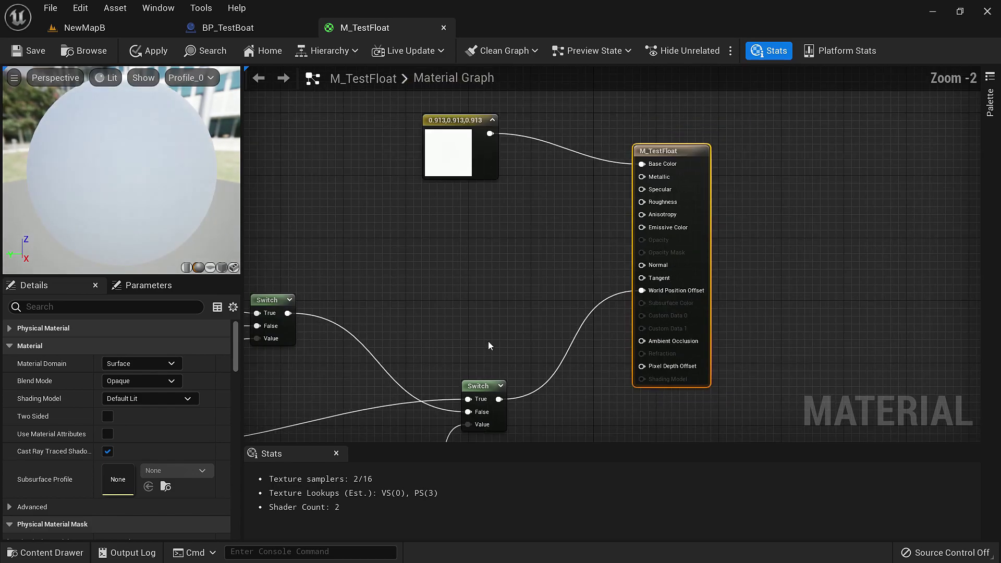
right_click_drag(501, 329, 730, 329)
Create a material instance of M_TestFloat in the NewMapB level's content folder, named M_TestFloat_Inst.
left_click(85, 28)
right_click(753, 271)
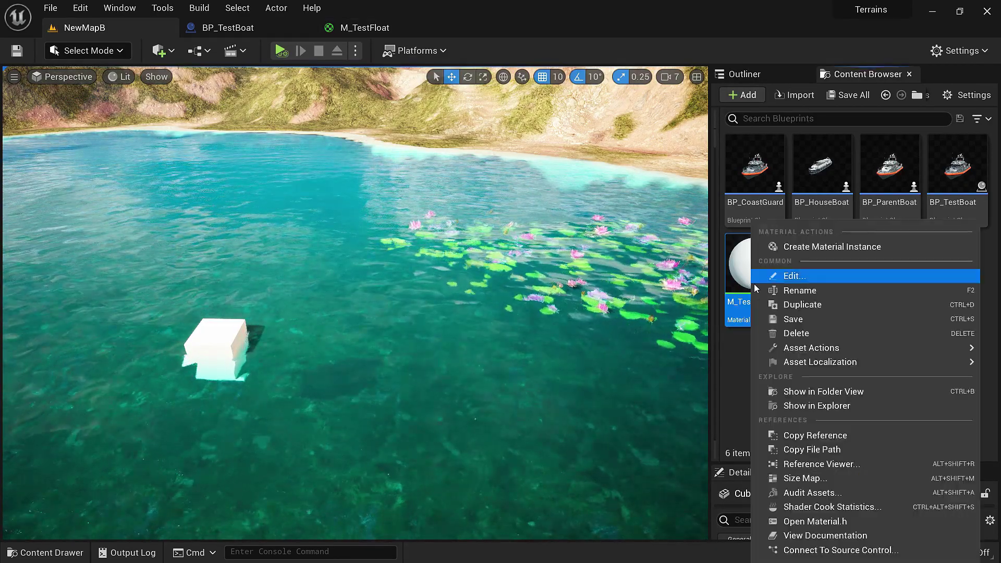
left_click(822, 248)
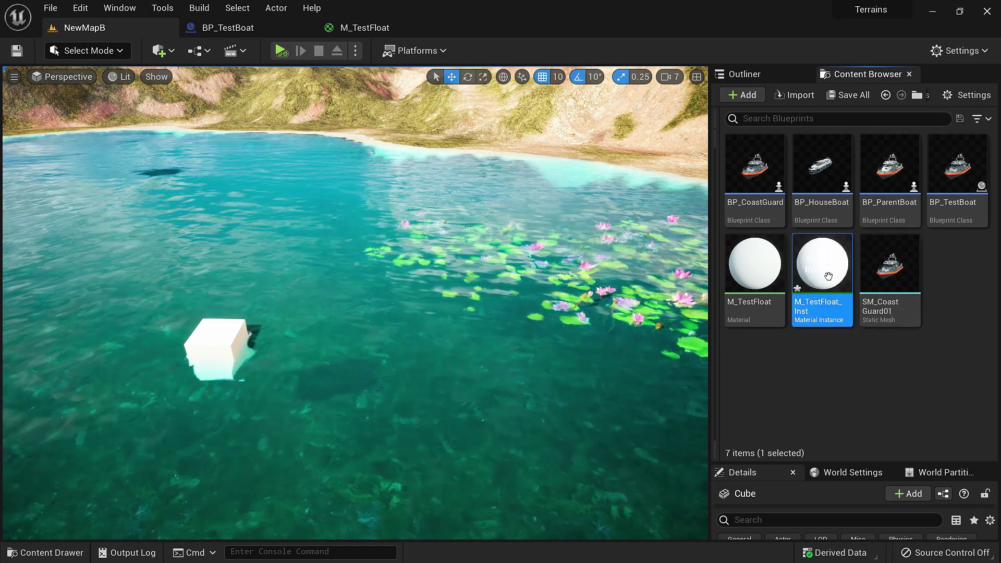
key("Return")
Apply the M_TestFloat_Inst material instance to the white cube floating in the level.
right_click_drag(398, 327, 313, 370)
key("w")
right_click_drag(481, 288, 501, 282)
key("w")
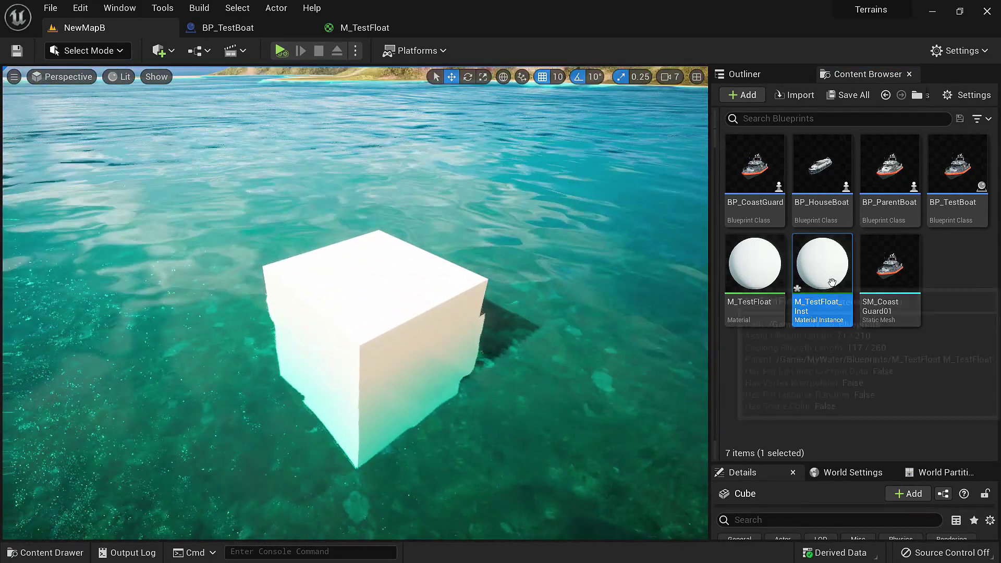
left_click_drag(827, 277, 393, 287)
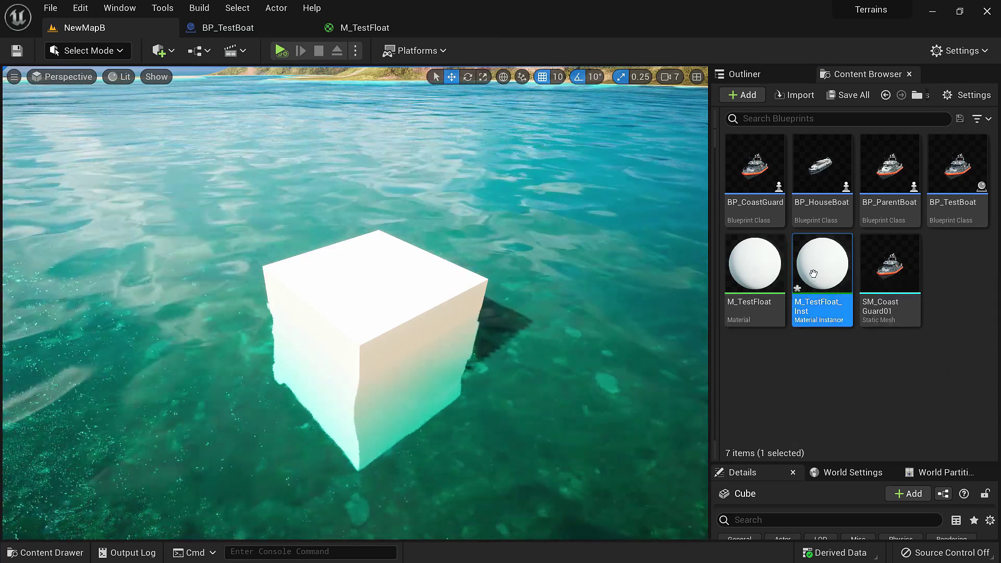
Open and save M_TestFloat_Inst, and arrange its enlarged editor window over the NewMapB level with the cube in view.
double_click(814, 274)
left_click_drag(524, 29, 775, 146)
left_click(739, 188)
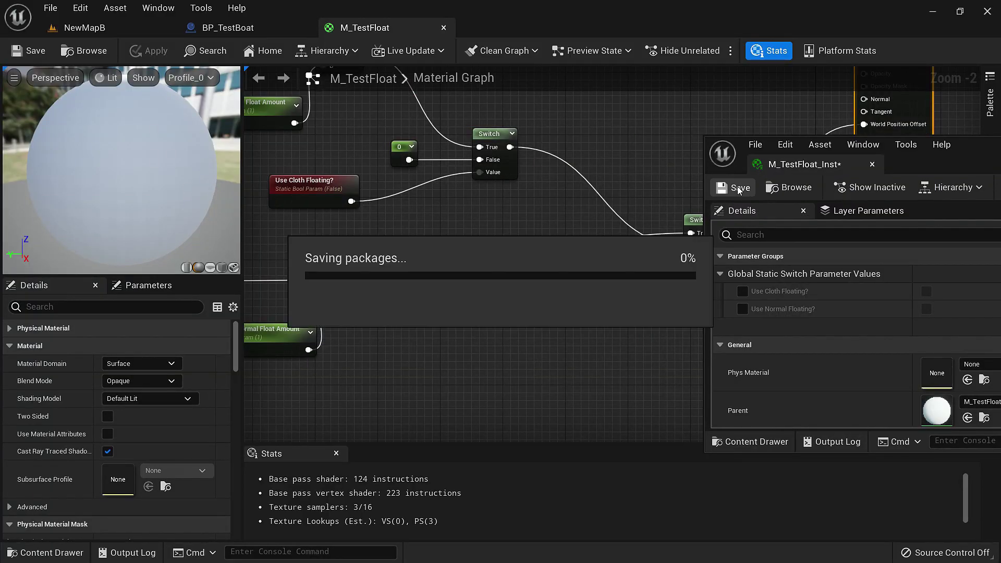
left_click(96, 32)
left_click_drag(920, 172, 761, 86)
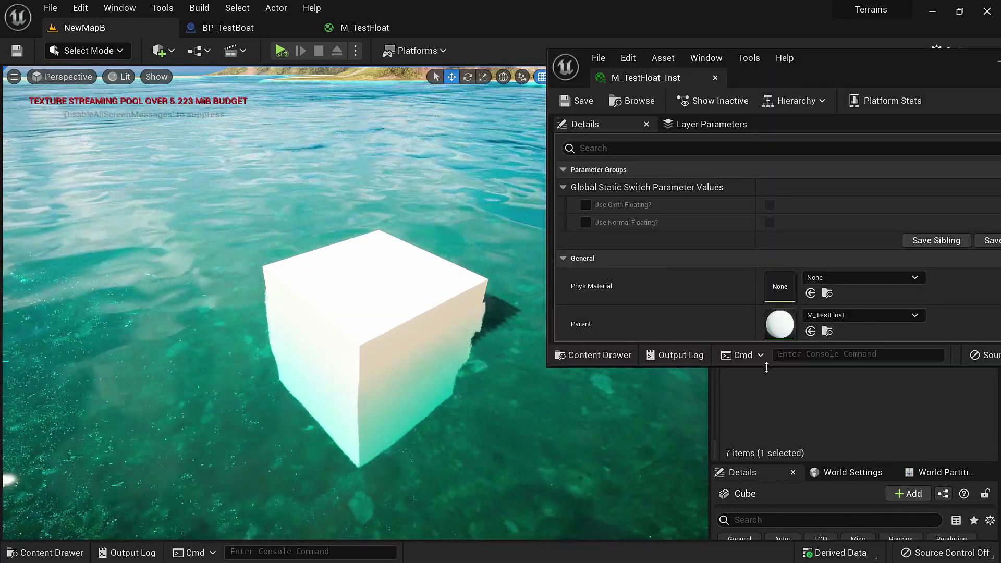
left_click_drag(788, 369, 788, 494)
Override and turn on Use Cloth Floating? in the instance, and set Cloth Float Amount to 0.2.
left_click(586, 204)
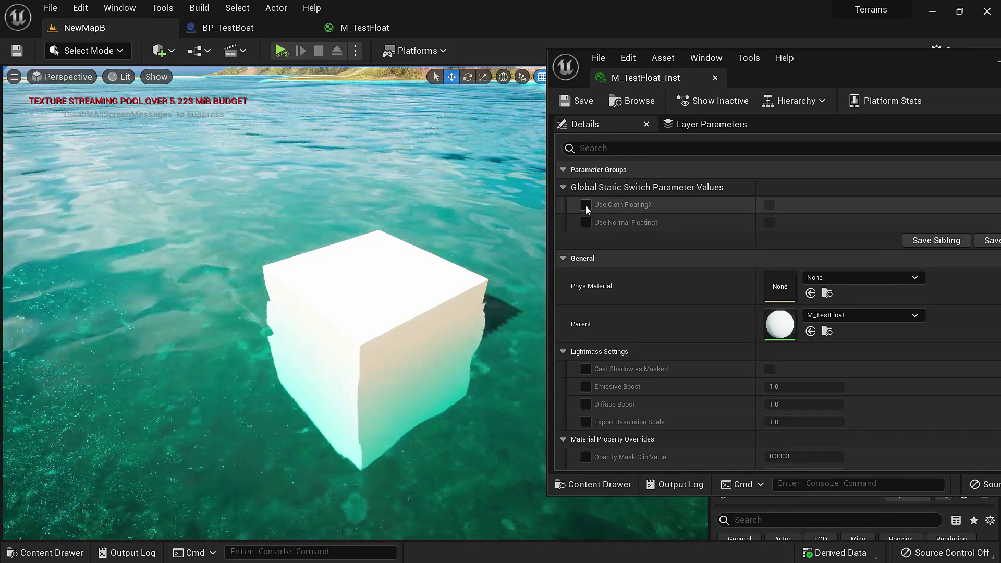
left_click(769, 204)
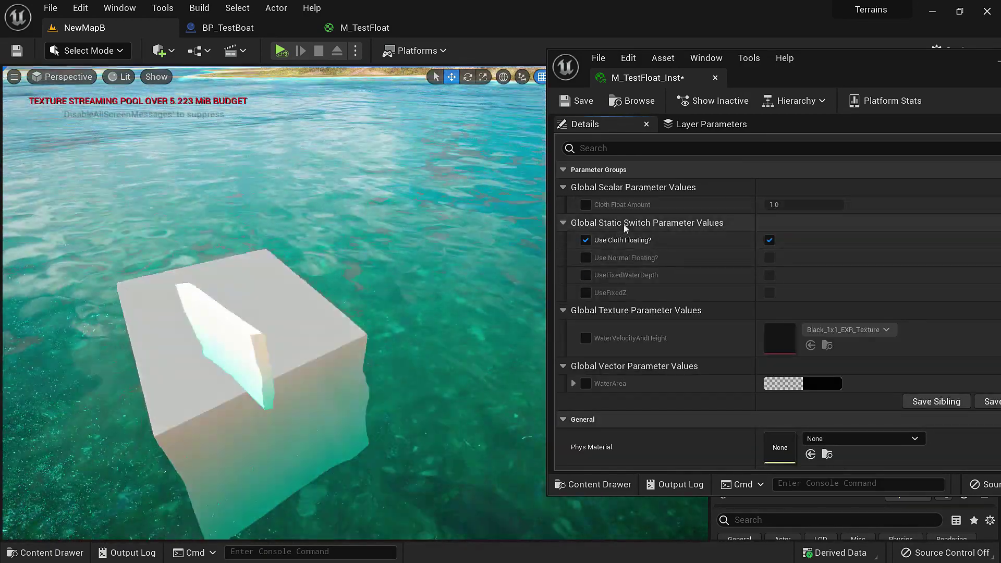
left_click(586, 205)
left_click(777, 204)
type("0.2")
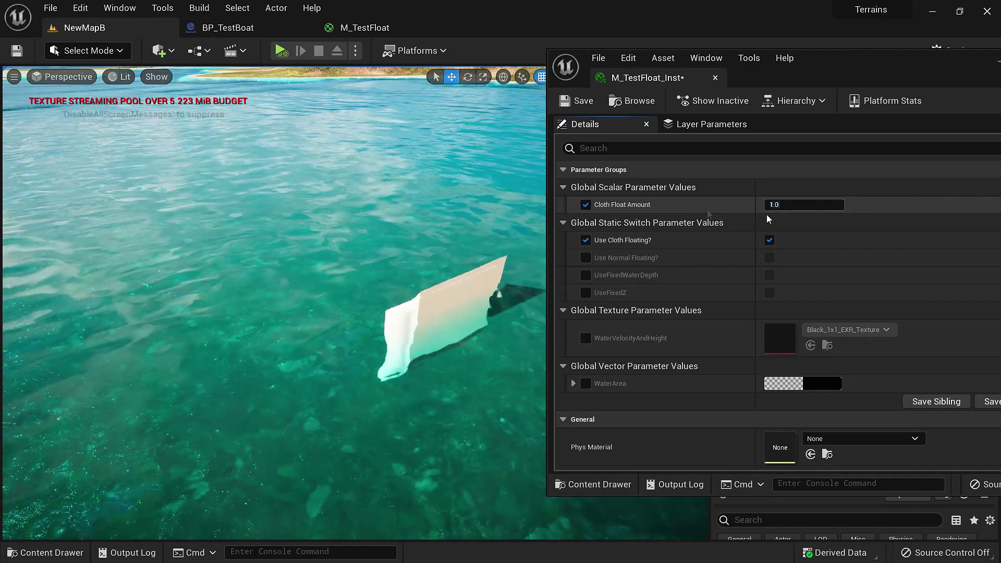
key("Return")
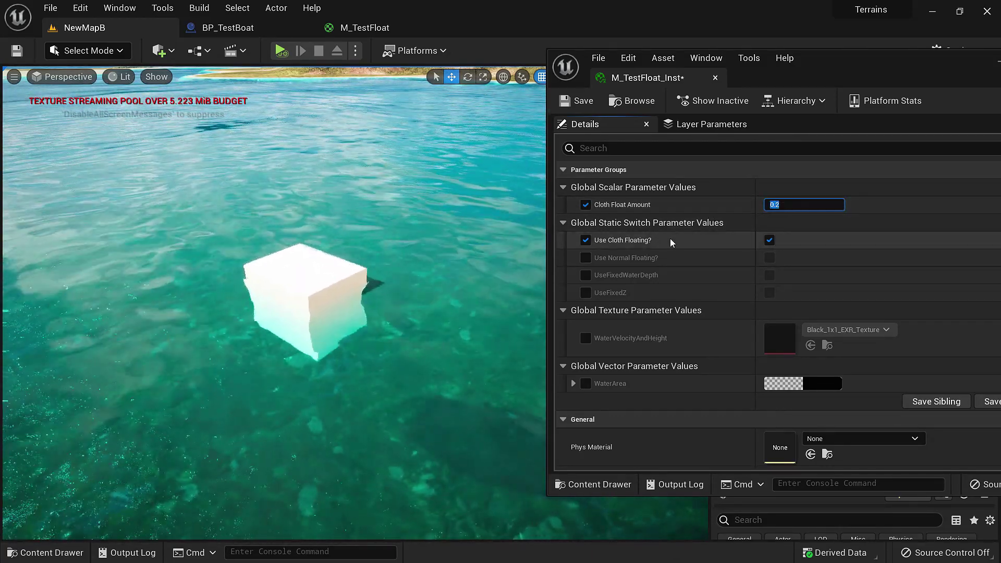
Override Use Normal Floating?, turn off Use Cloth Floating?, and turn on Use Normal Floating? in the instance.
left_click(586, 258)
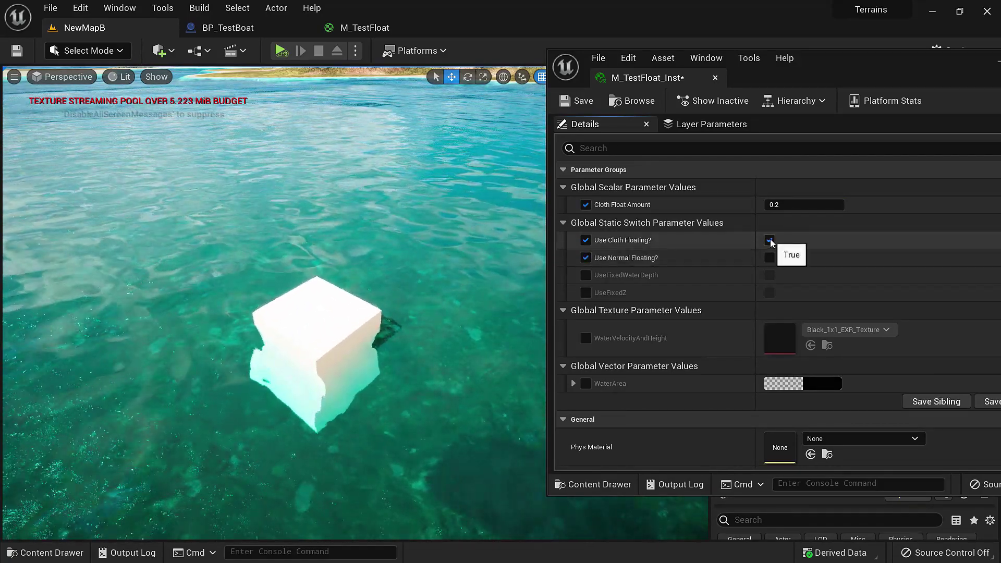
left_click(769, 240)
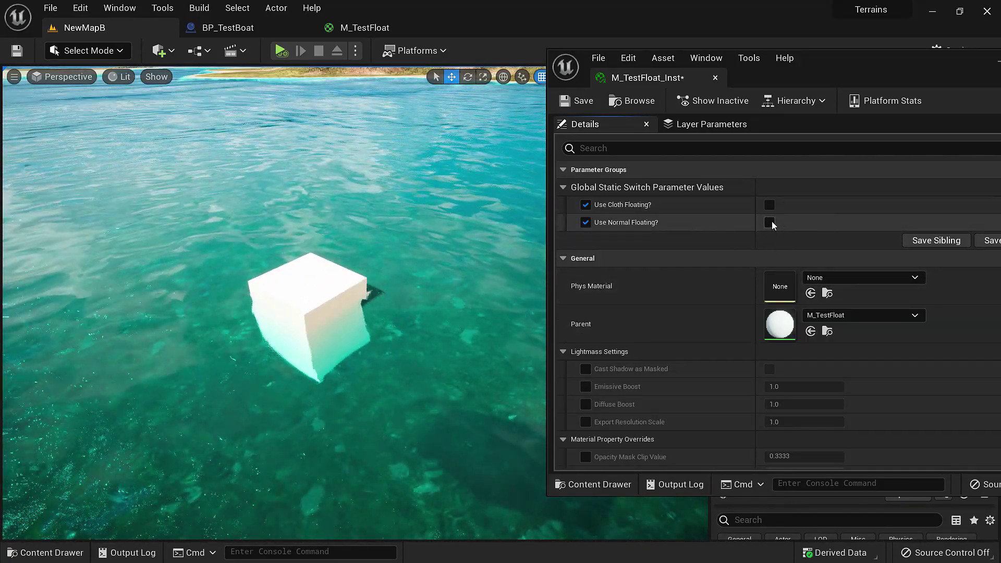
left_click(770, 223)
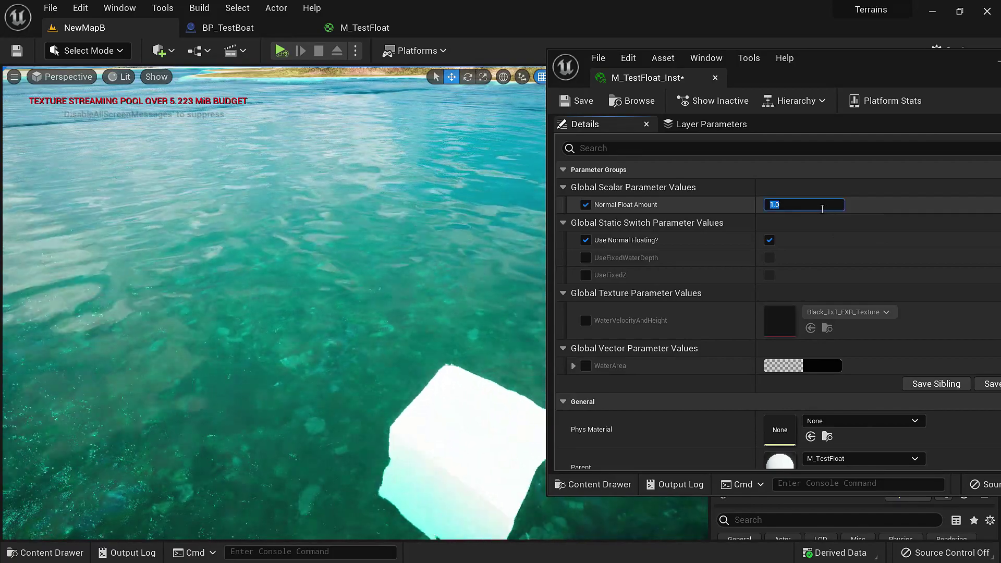
Set the instance's Normal Float Amount to 0.2.
left_click(823, 208)
type("0..")
key("BackSpace")
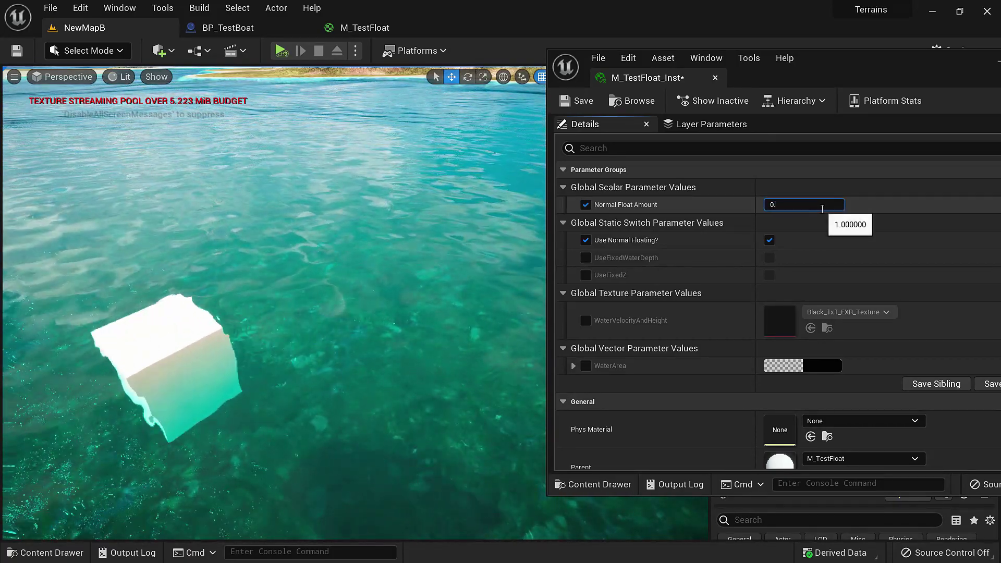
type("2")
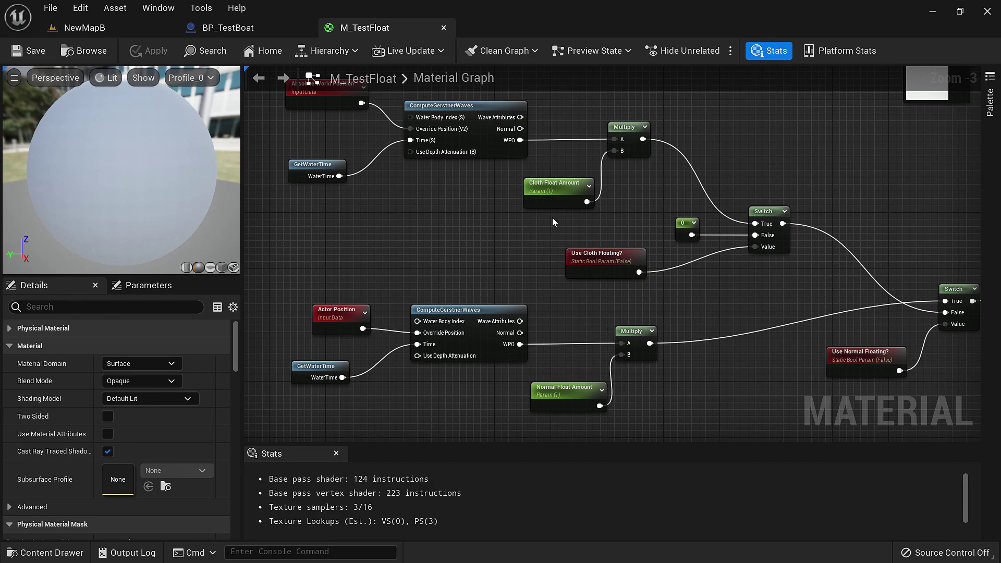
Create a Material Function named MF_Float in the Blueprints content folder and open it.
left_click(109, 23)
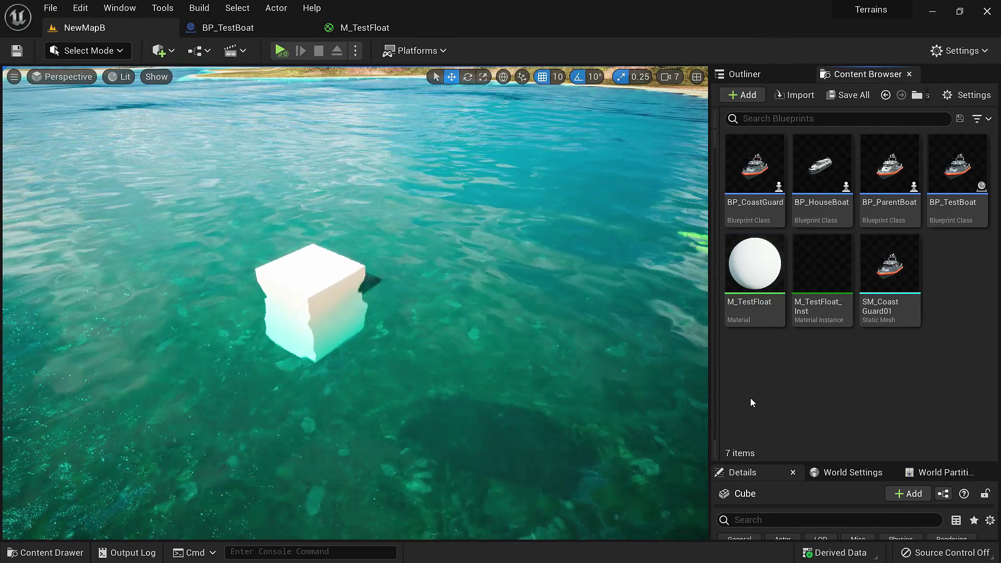
right_click(751, 402)
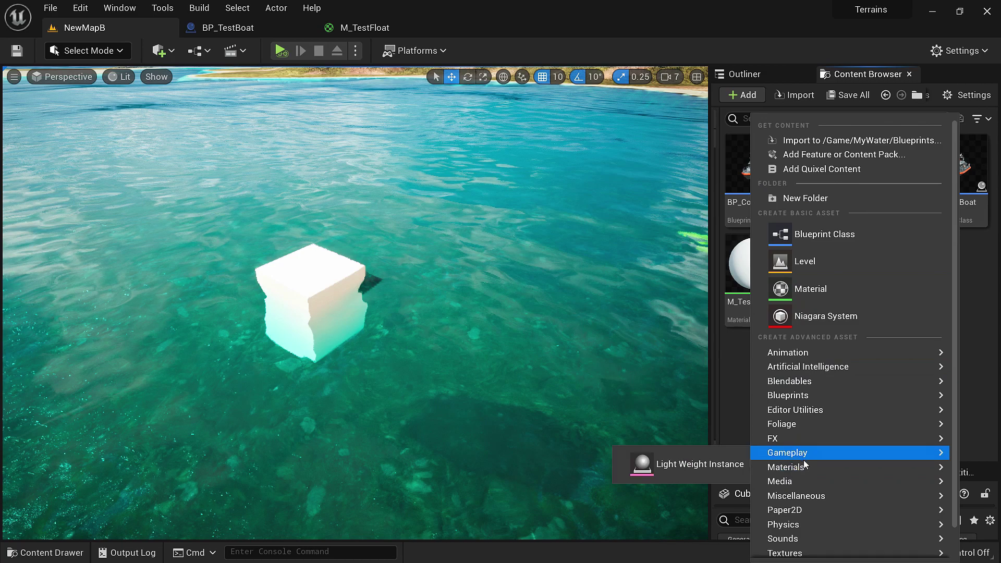
mouse_move(809, 467)
left_click(660, 407)
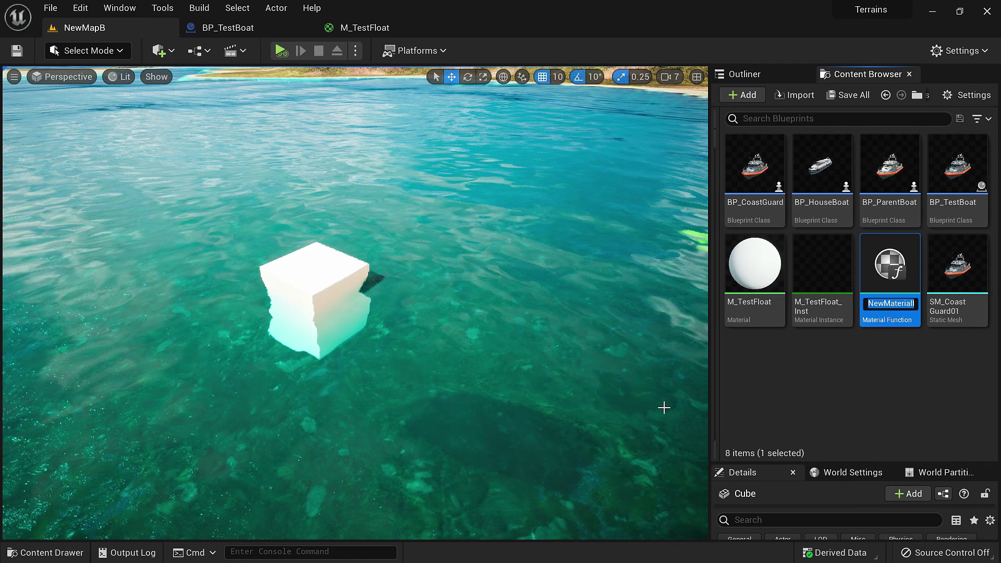
type("MF_Float")
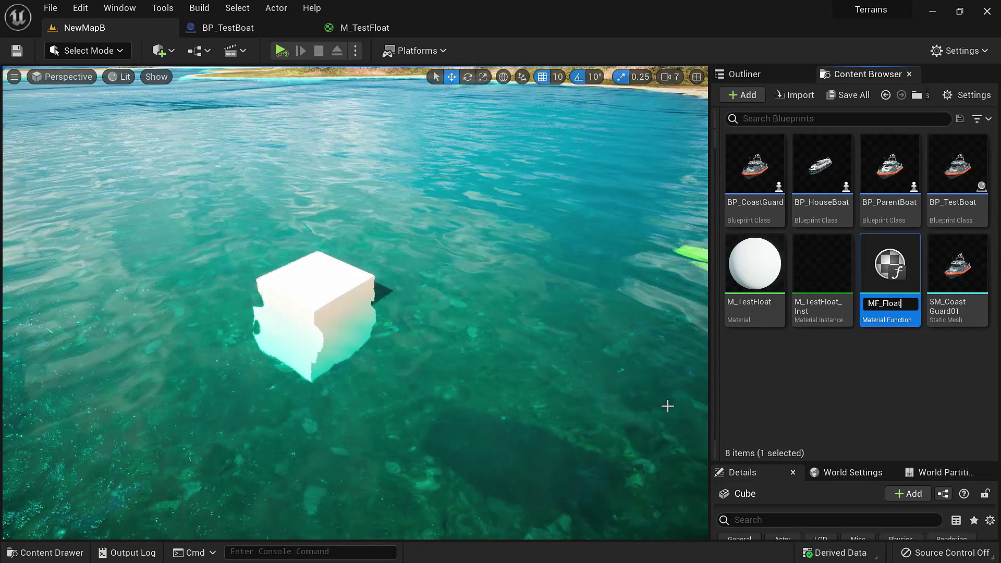
key("Return")
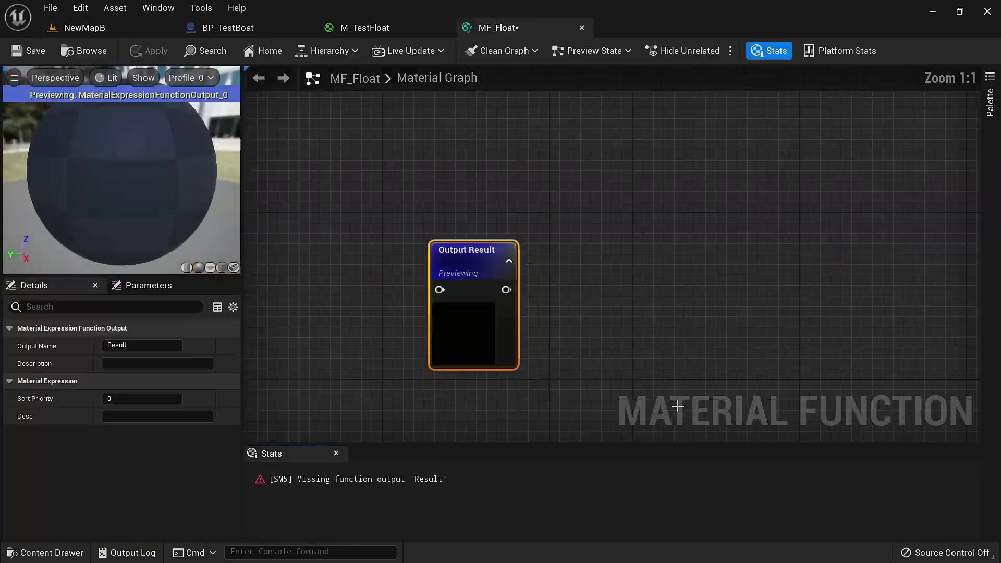
Copy the complete cloth and normal floating node network from M_TestFloat and paste it into the MF_Float graph.
left_click(106, 36)
left_click(235, 32)
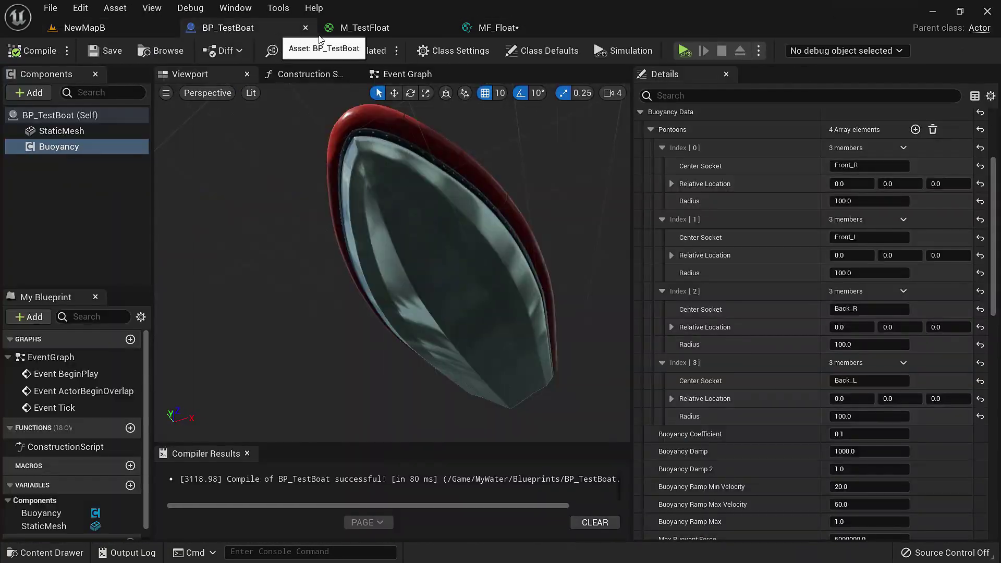
left_click(374, 31)
scroll(519, 159, "down", 5)
scroll(489, 164, "up", 3)
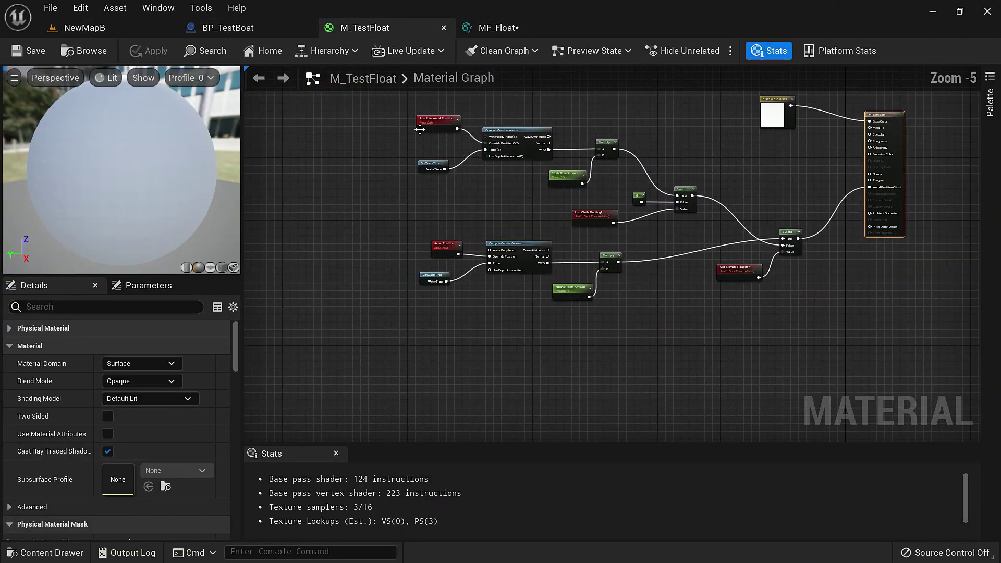
left_click_drag(346, 120, 783, 327)
right_click_drag(765, 280, 725, 333)
left_click(500, 27)
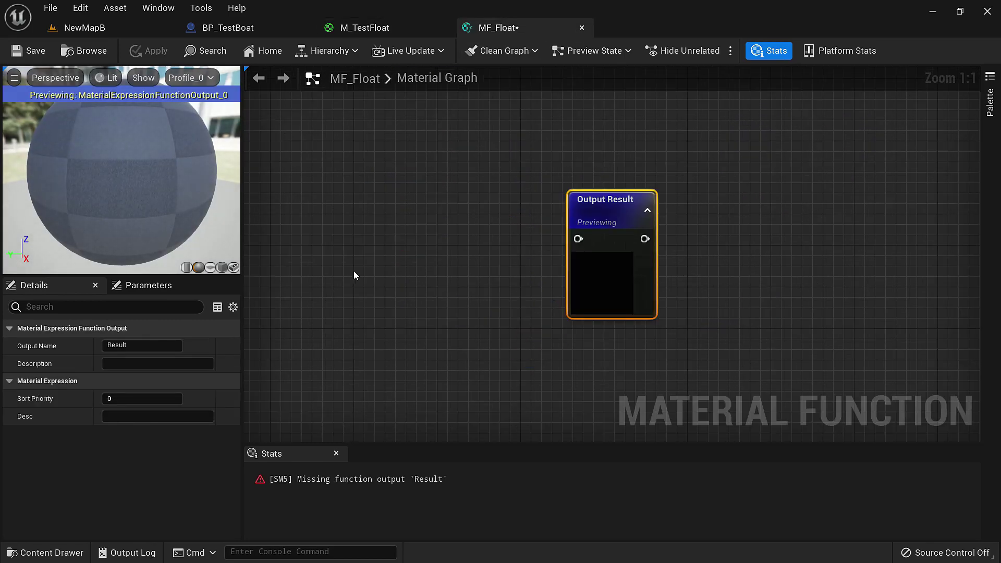
scroll(643, 245, "down", 6)
left_click(455, 218)
key("ctrl+v")
Connect the final Switch node's output to the Output Result node in MF_Float and move the Switch closer to it.
scroll(643, 246, "up", 5)
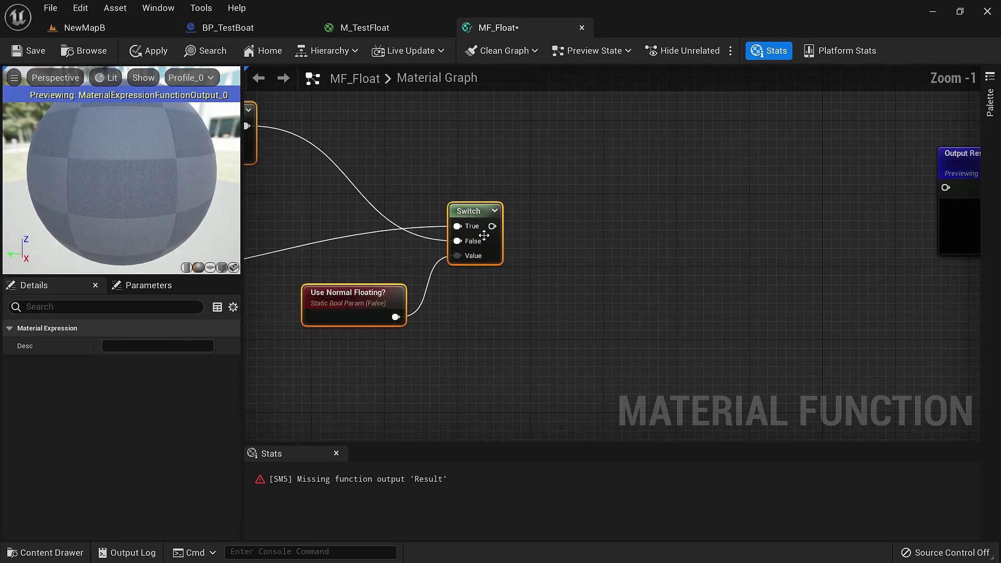
left_click_drag(492, 226, 919, 195)
left_click_drag(472, 207, 811, 179)
right_click_drag(898, 176, 699, 235)
Rename the function's output from Result to WPO and save MF_Float.
left_click(775, 235)
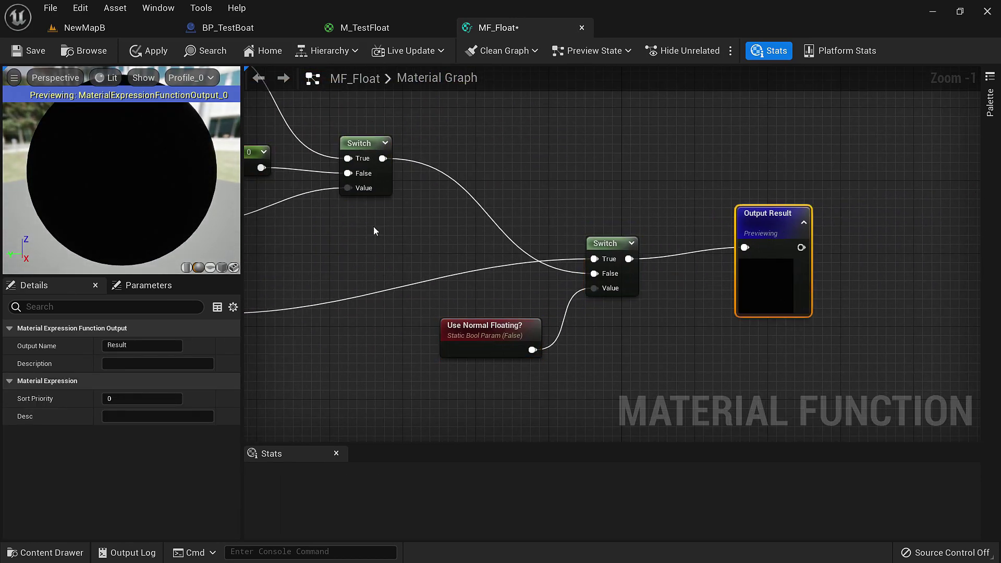
left_click(141, 349)
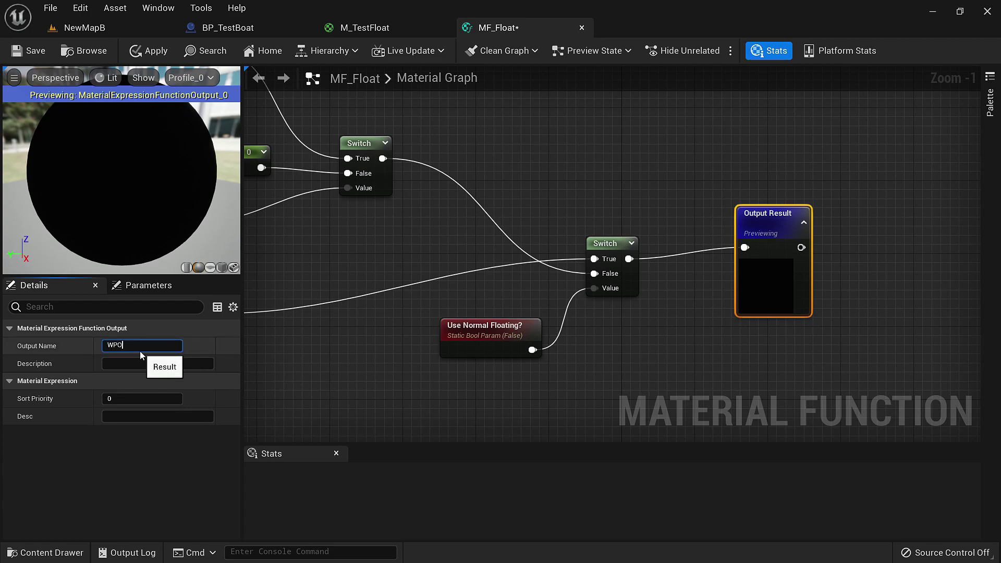
key("Return")
scroll(601, 148, "down", 3)
Delete the floating node network from M_TestFloat, including the final Switch, keeping only the base colour node and the material output.
left_click(393, 22)
left_click_drag(263, 163, 691, 341)
key("Delete")
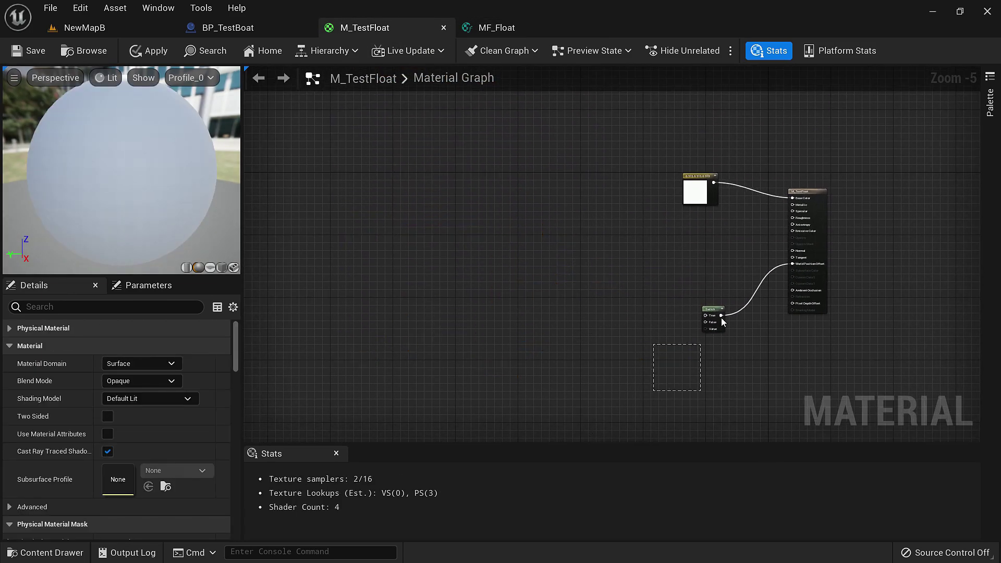
left_click_drag(731, 304, 737, 298)
key("Delete")
Add MF_Float to the M_TestFloat graph, connect its WPO output to World Position Offset, save, and return to the level.
left_click(90, 30)
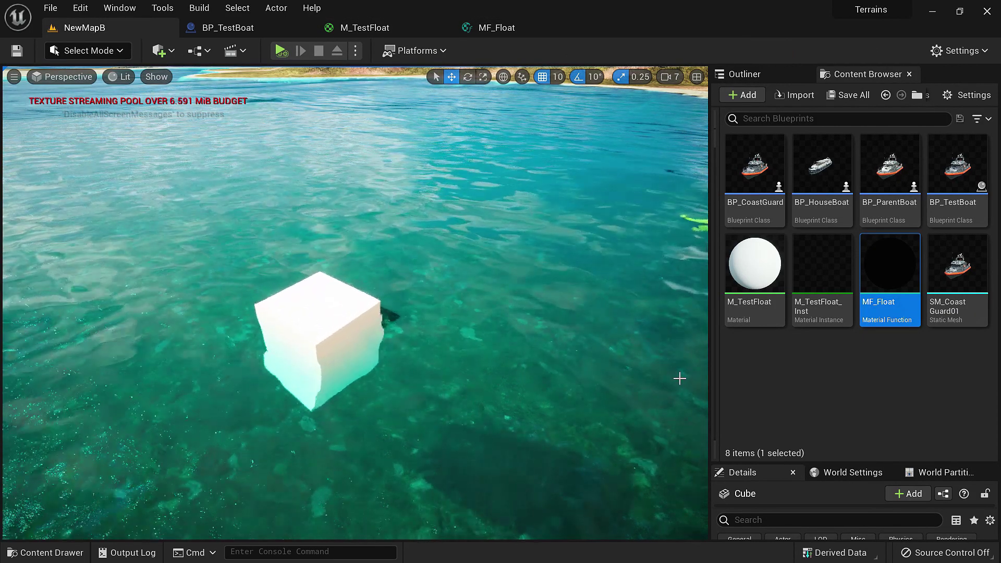
left_click_drag(889, 271, 639, 248)
scroll(732, 258, "up", 3)
right_click_drag(596, 260, 471, 279)
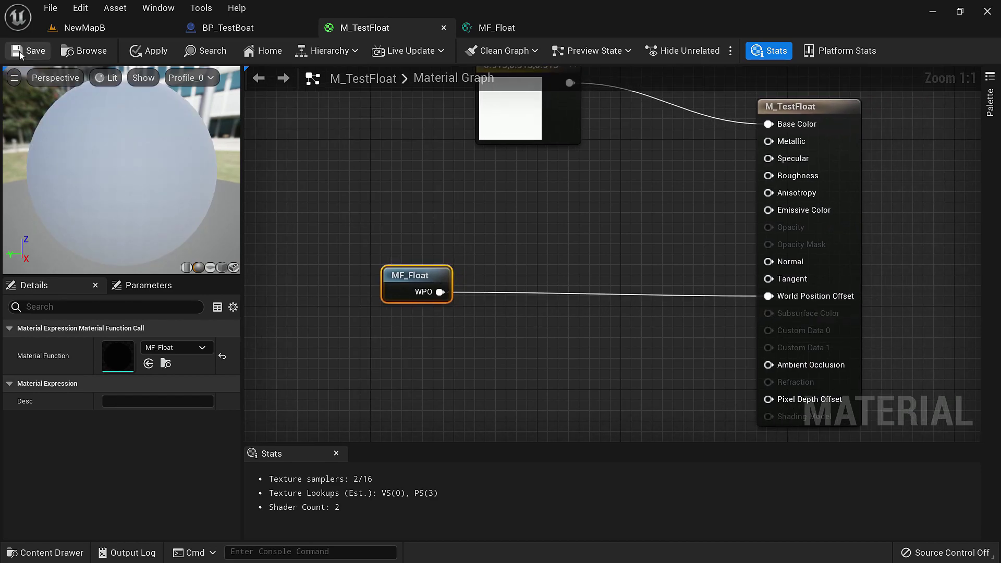
left_click(123, 27)
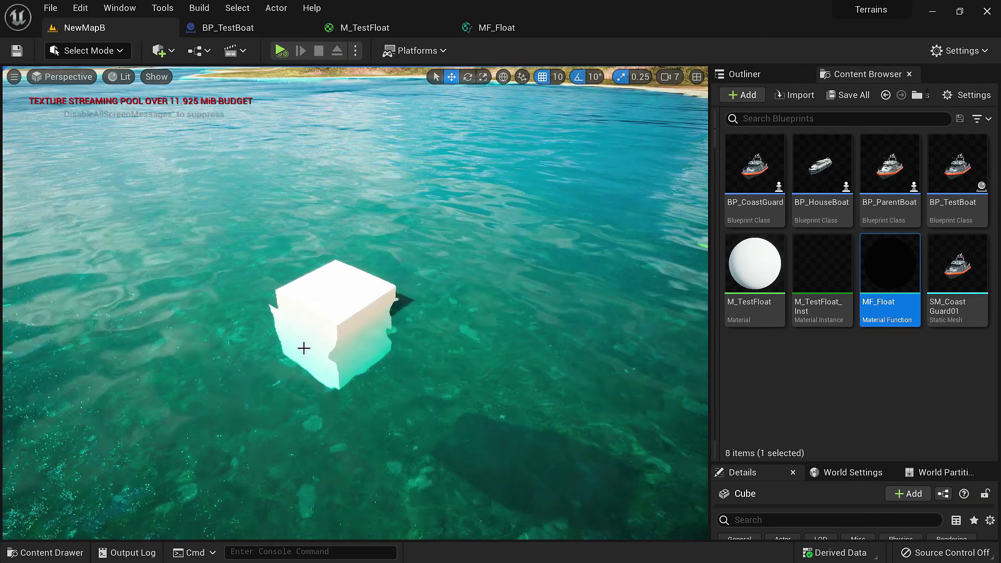